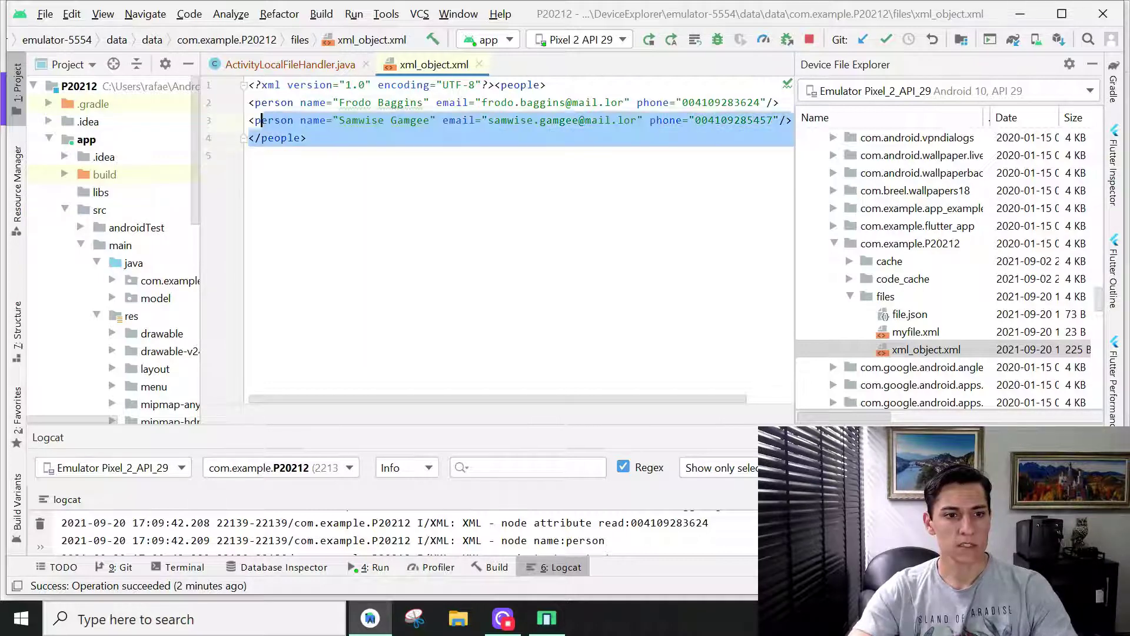
{"action": "left_click_drag", "start_coordinate": [249, 156], "coordinate": [224, 83]}
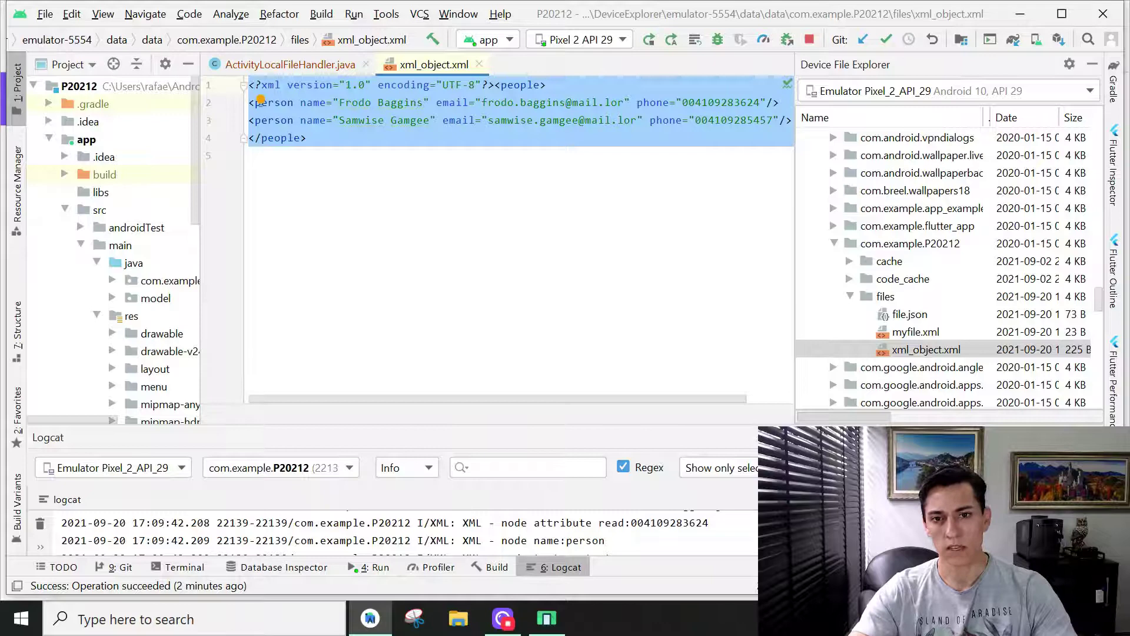
{"action": "key", "text": "Right"}
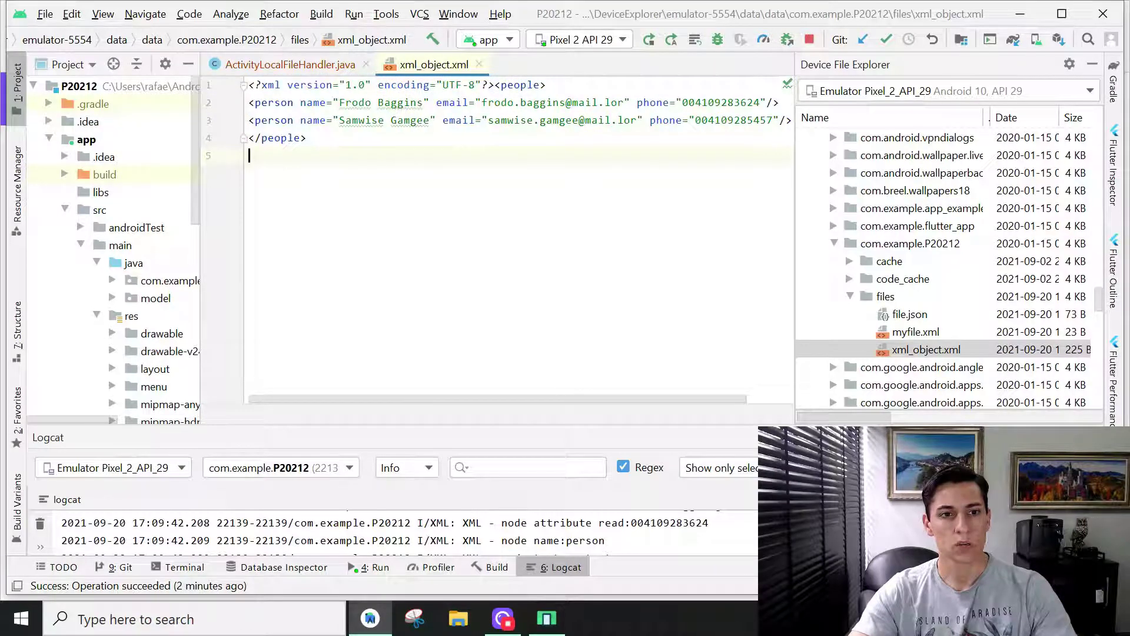
{"action": "key", "text": "Up"}
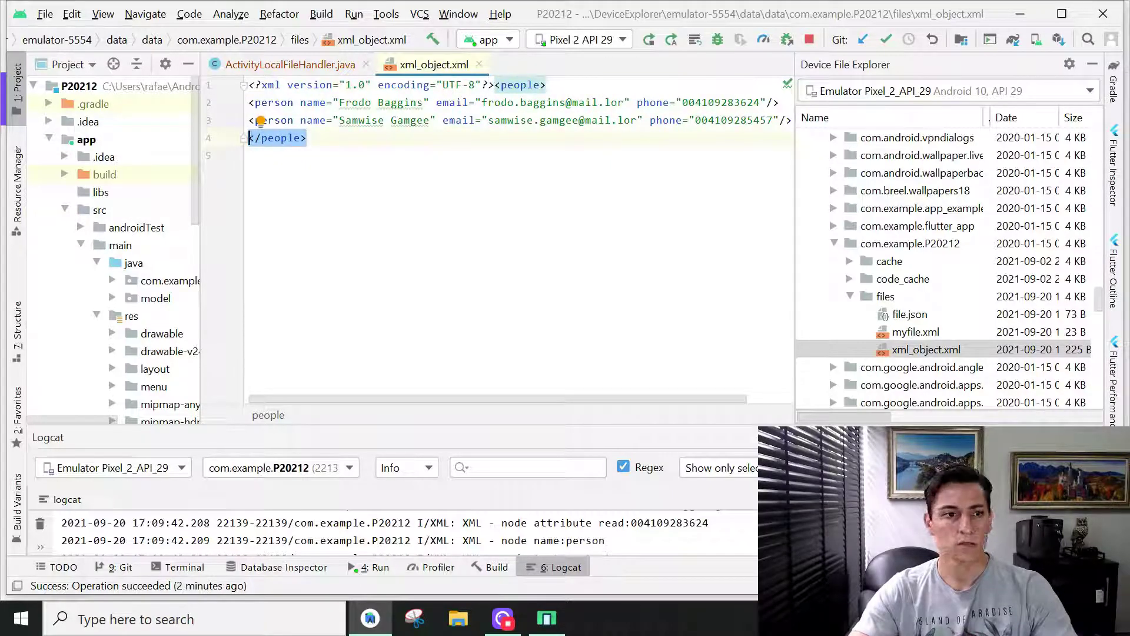
{"action": "key", "text": "Up"}
{"action": "key", "text": "Up"}
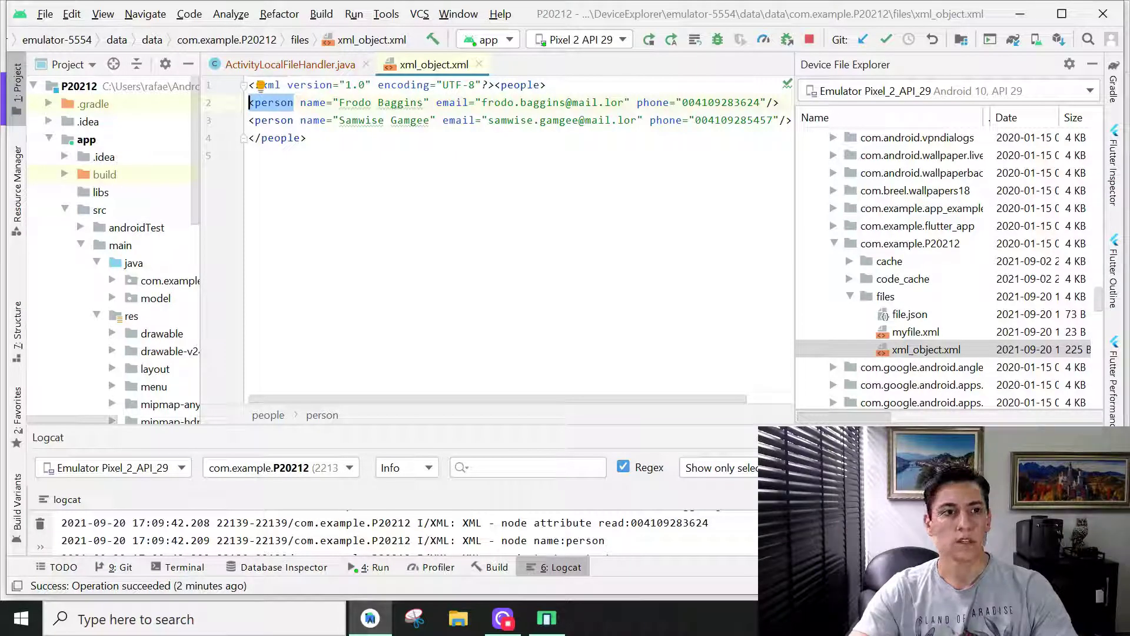
Step: In ActivityLocalFileHandler.java, highlight the Document type and the createElement("people") call
{"action": "left_click", "coordinate": [311, 69]}
{"action": "scroll", "coordinate": [494, 248], "scroll_direction": "up", "scroll_amount": 1}
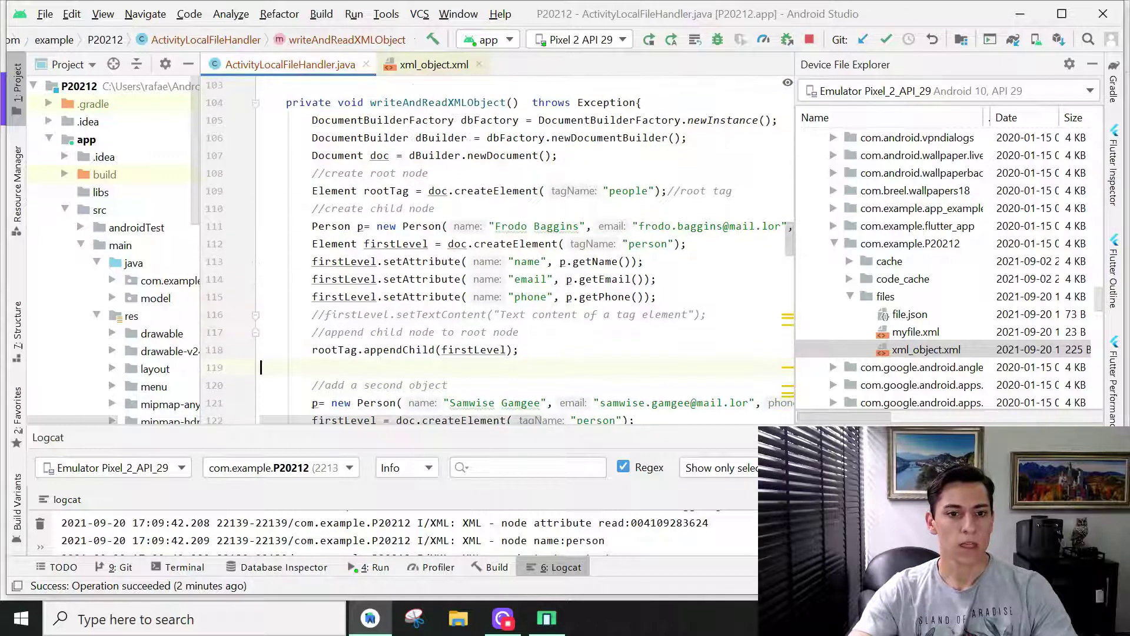
{"action": "scroll", "coordinate": [494, 247], "scroll_direction": "up", "scroll_amount": 1}
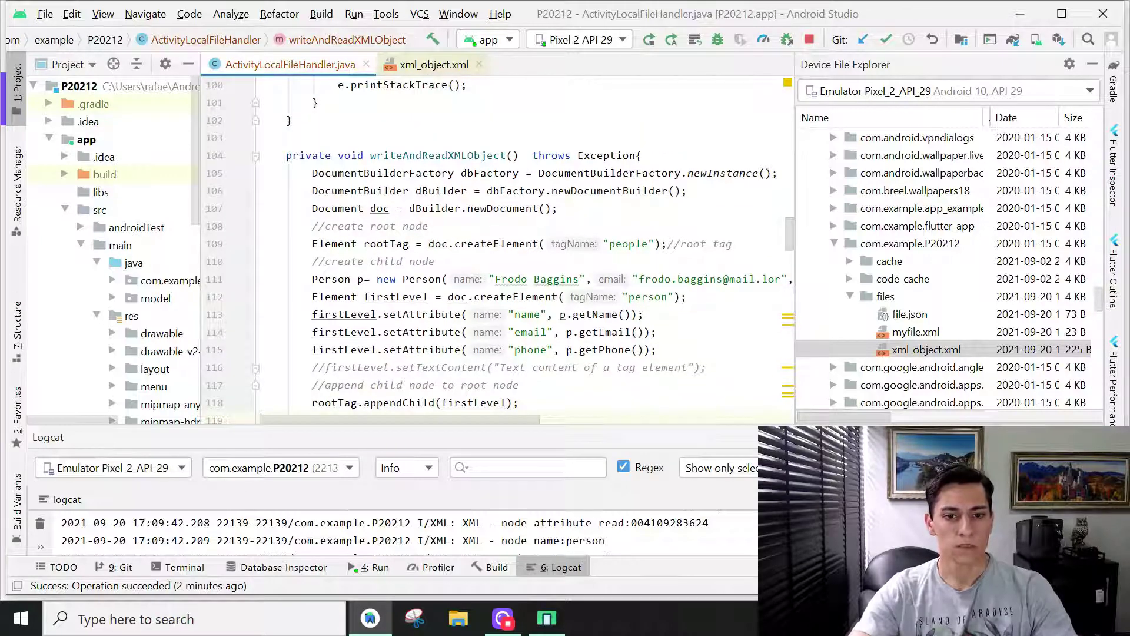
{"action": "left_click_drag", "start_coordinate": [610, 426], "coordinate": [607, 499]}
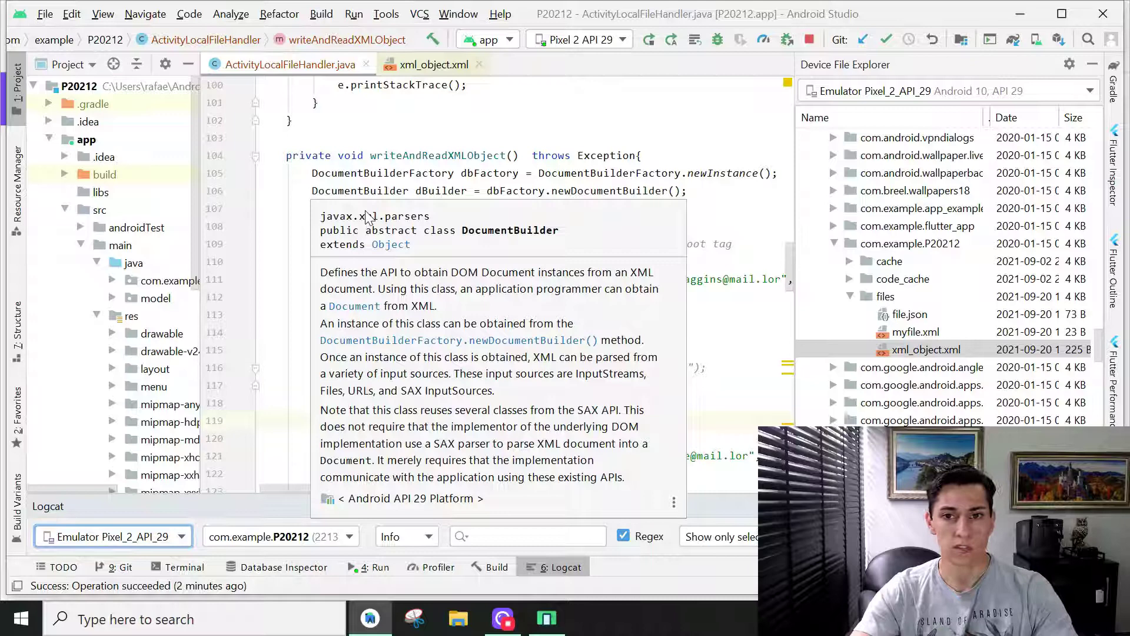
{"action": "key", "text": "Escape"}
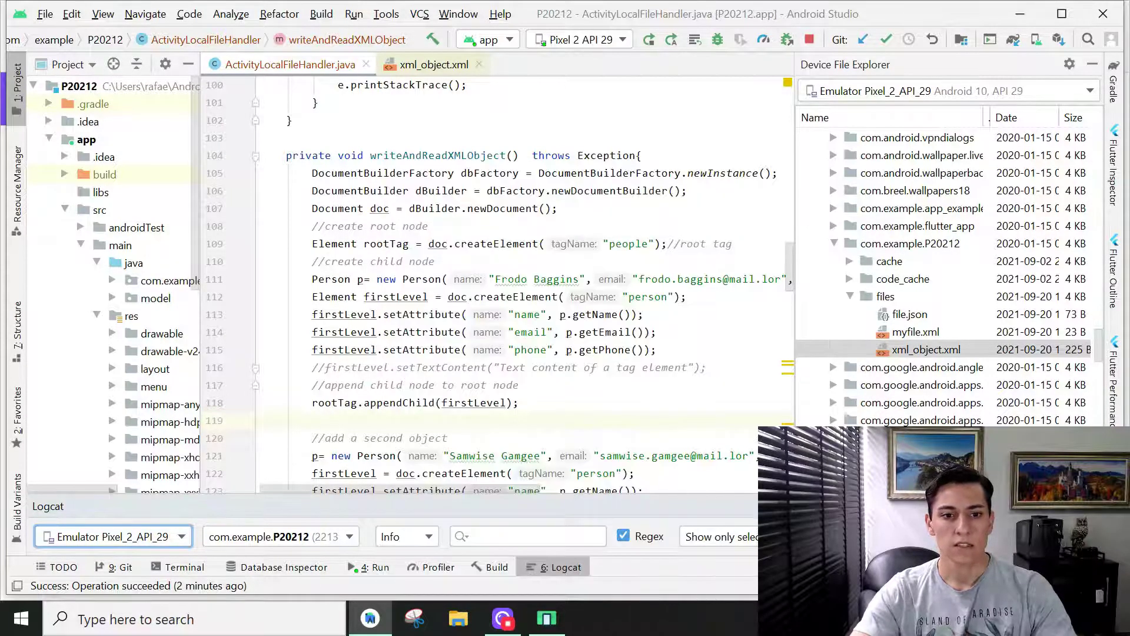
{"action": "left_click_drag", "start_coordinate": [363, 209], "coordinate": [311, 208]}
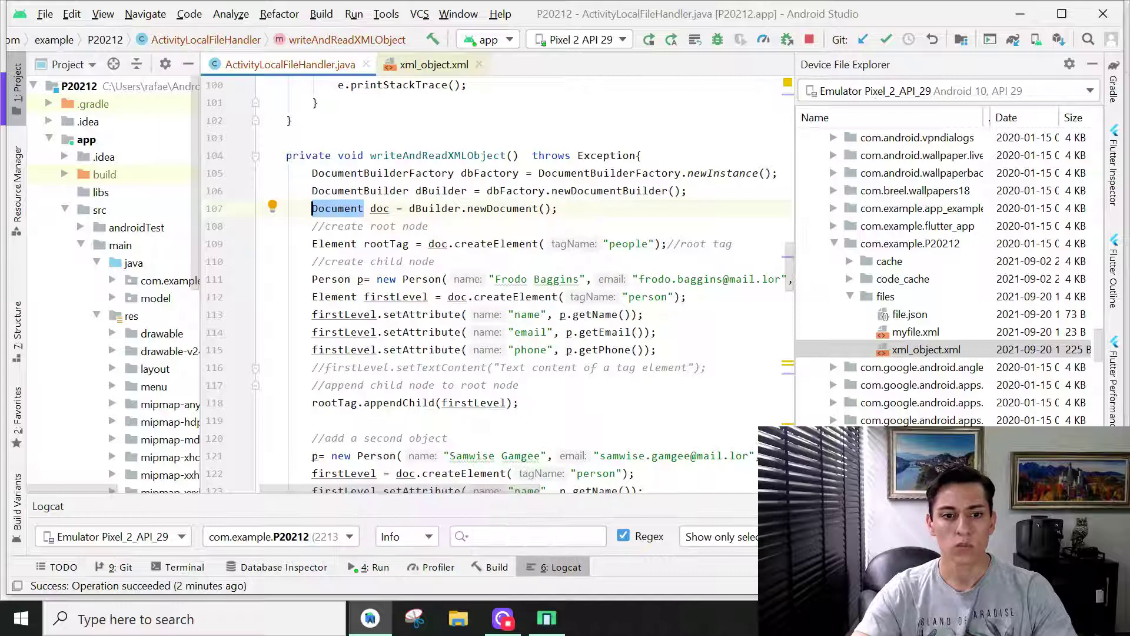
{"action": "left_click_drag", "start_coordinate": [456, 243], "coordinate": [534, 244]}
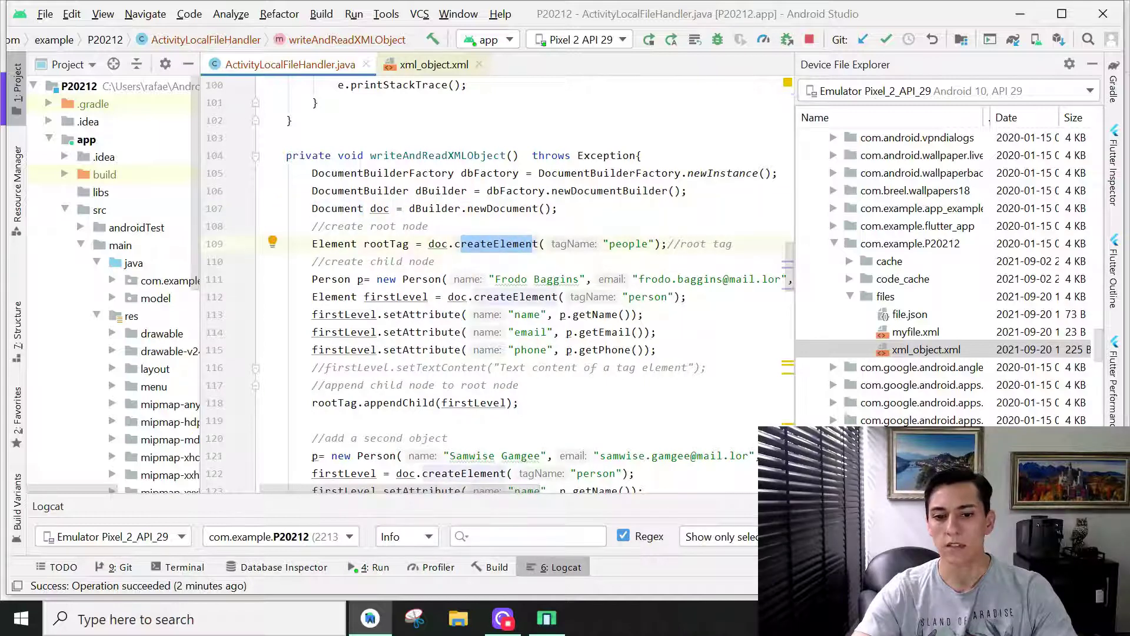
{"action": "double_click", "coordinate": [609, 244]}
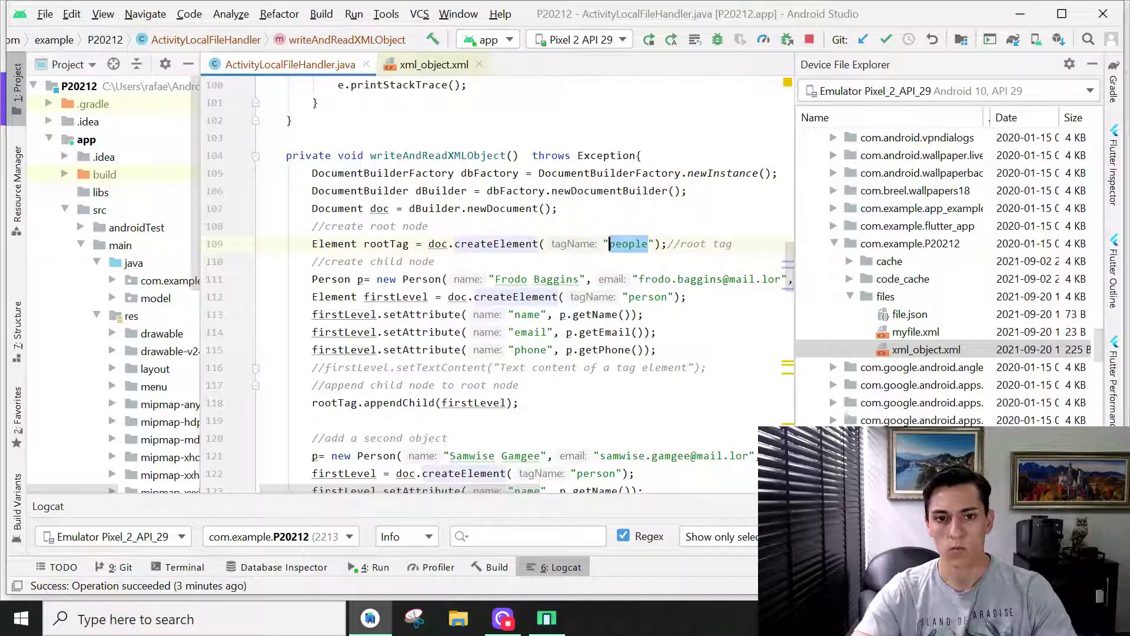
Step: Compare with the people root tag in xml_object.xml, then highlight the person element and setAttribute lines 112-115
{"action": "left_click", "coordinate": [432, 64]}
{"action": "double_click", "coordinate": [512, 84]}
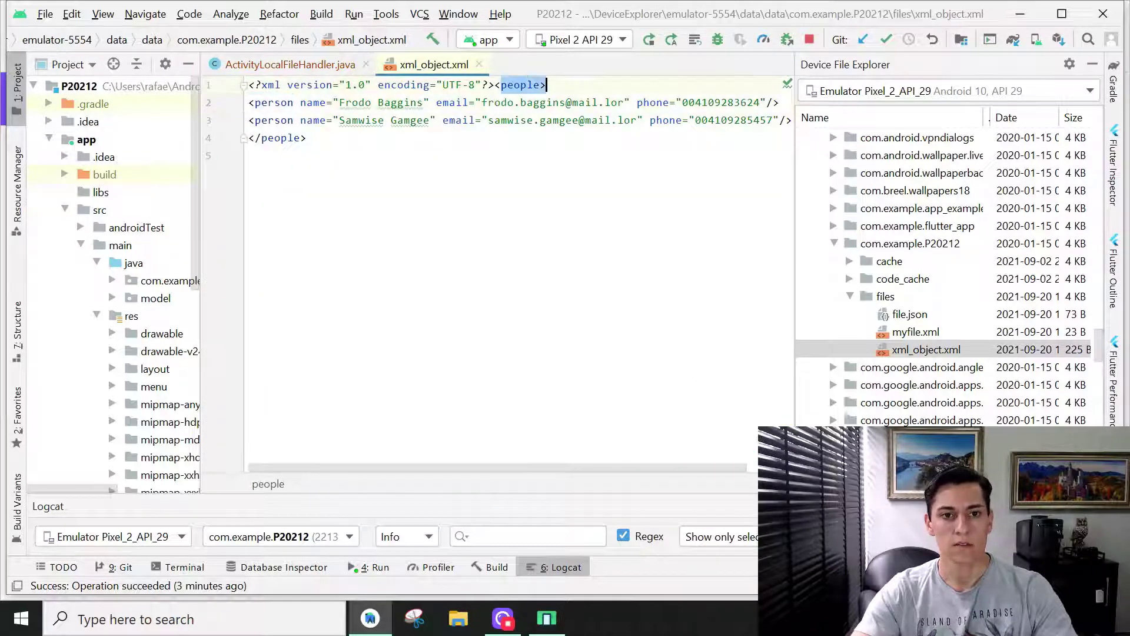
{"action": "left_click", "coordinate": [296, 66]}
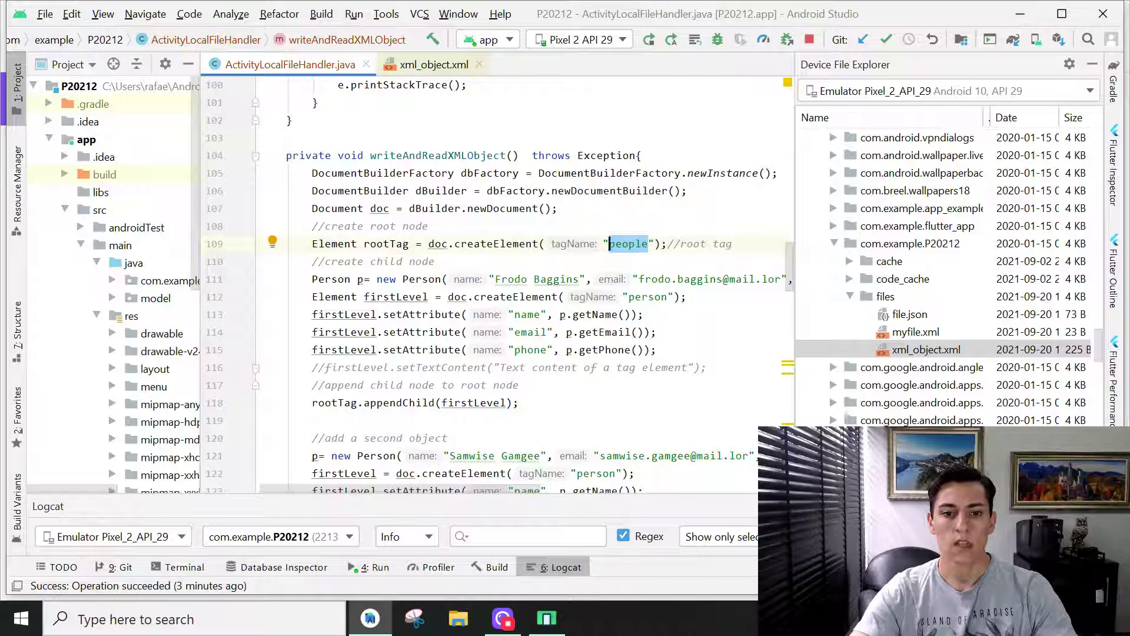
{"action": "left_click_drag", "start_coordinate": [686, 297], "coordinate": [477, 297]}
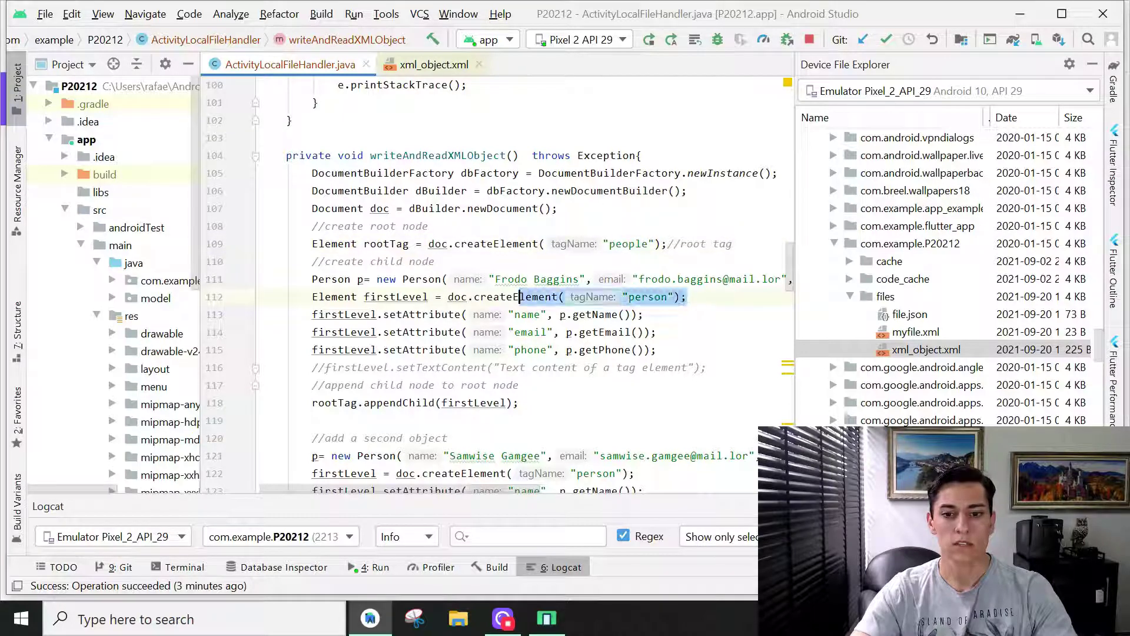
{"action": "left_click", "coordinate": [360, 333]}
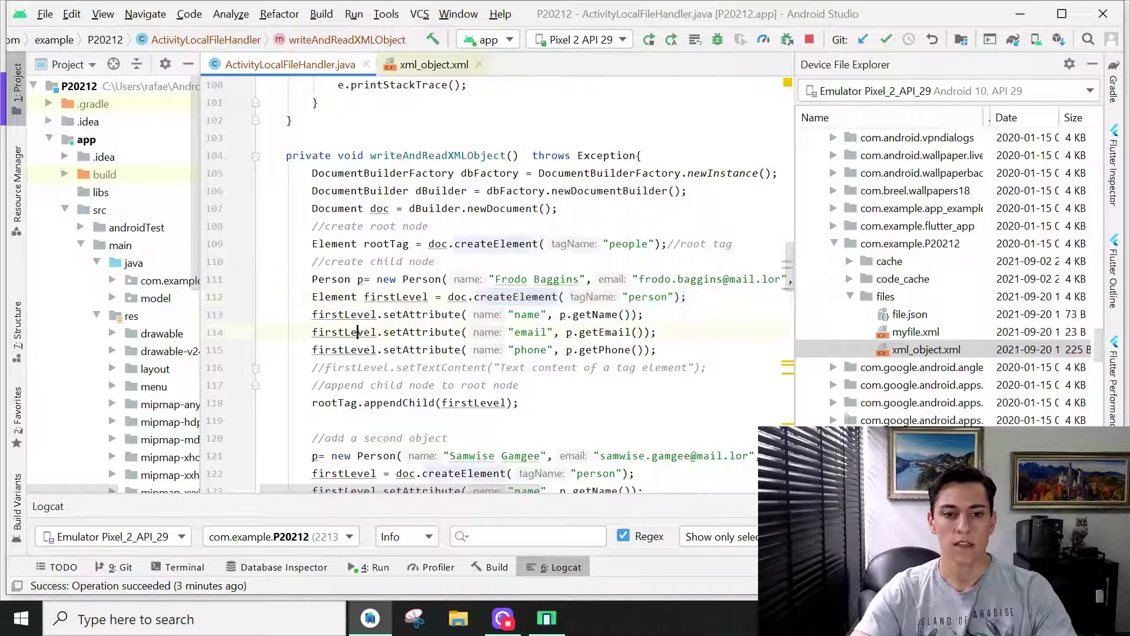
{"action": "mouse_move", "coordinate": [310, 314]}
{"action": "left_mouse_down"}
{"action": "mouse_move", "coordinate": [293, 315]}
{"action": "mouse_move", "coordinate": [578, 348]}
{"action": "left_mouse_up"}
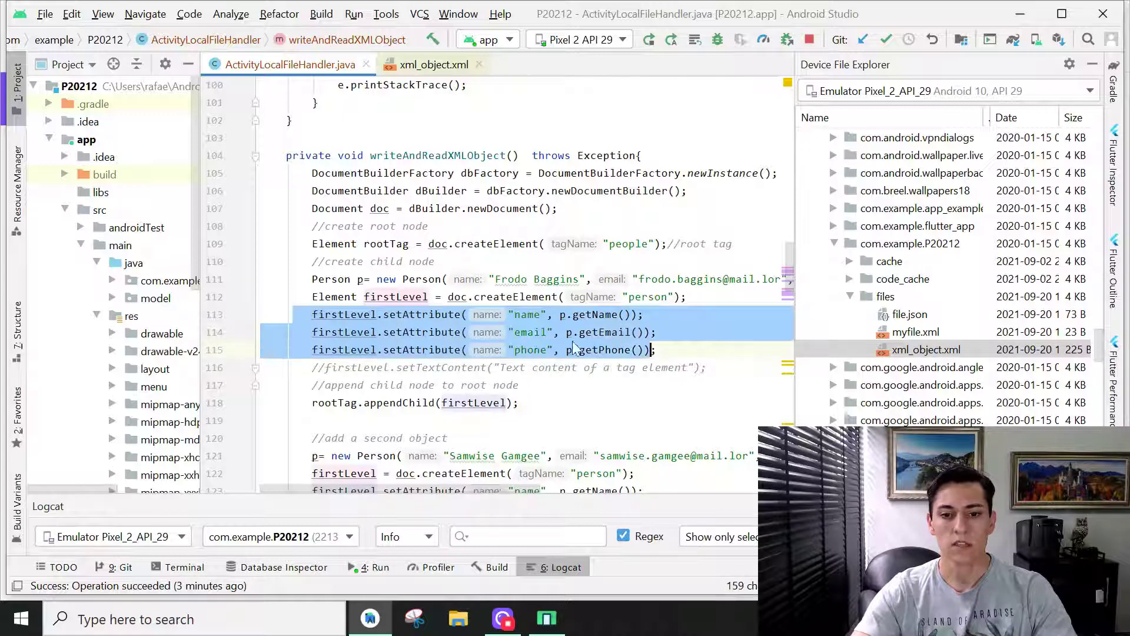
{"action": "left_click", "coordinate": [534, 332]}
{"action": "left_click_drag", "start_coordinate": [625, 314], "coordinate": [429, 314]}
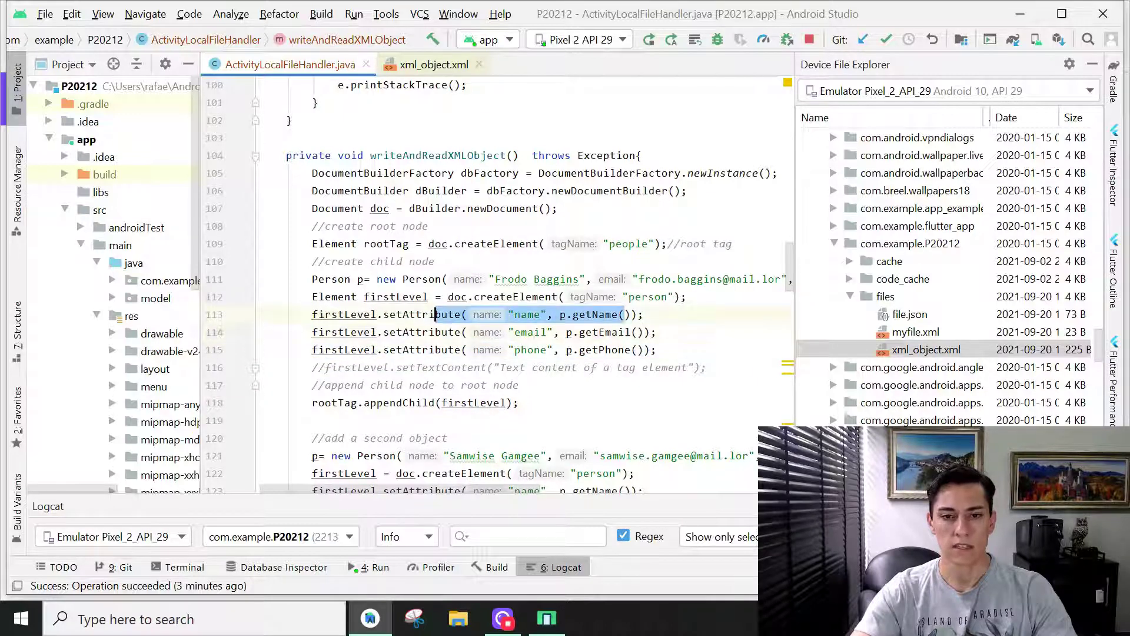
Step: Match the first person's XML attributes, then highlight firstLevel on line 112 and rootTag on line 118
{"action": "left_click", "coordinate": [434, 65]}
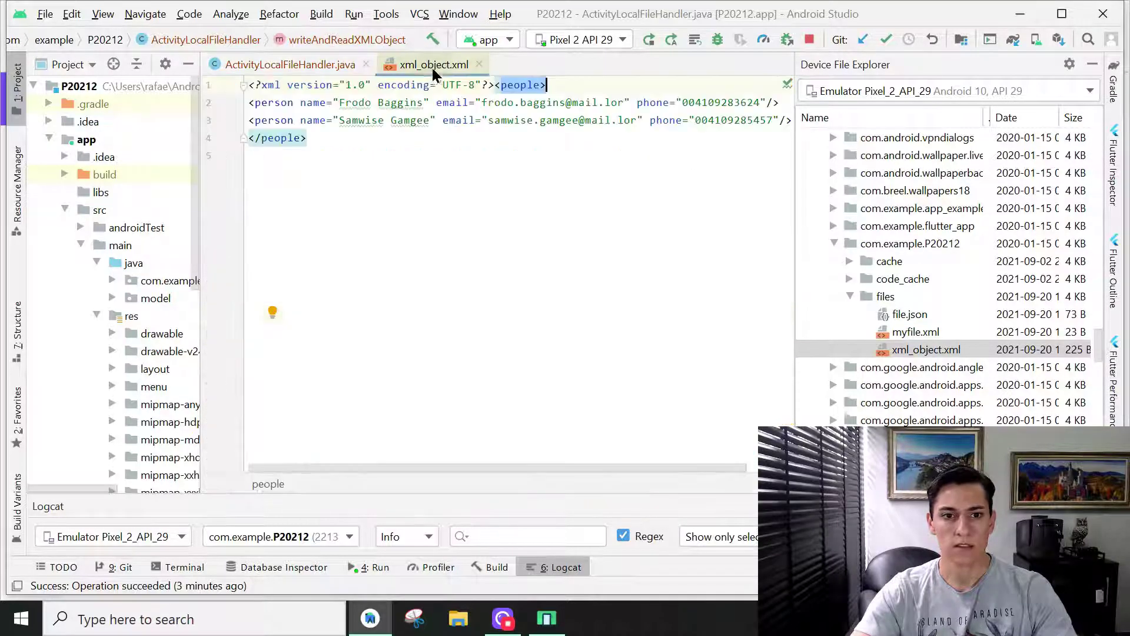
{"action": "left_click_drag", "start_coordinate": [300, 103], "coordinate": [767, 102]}
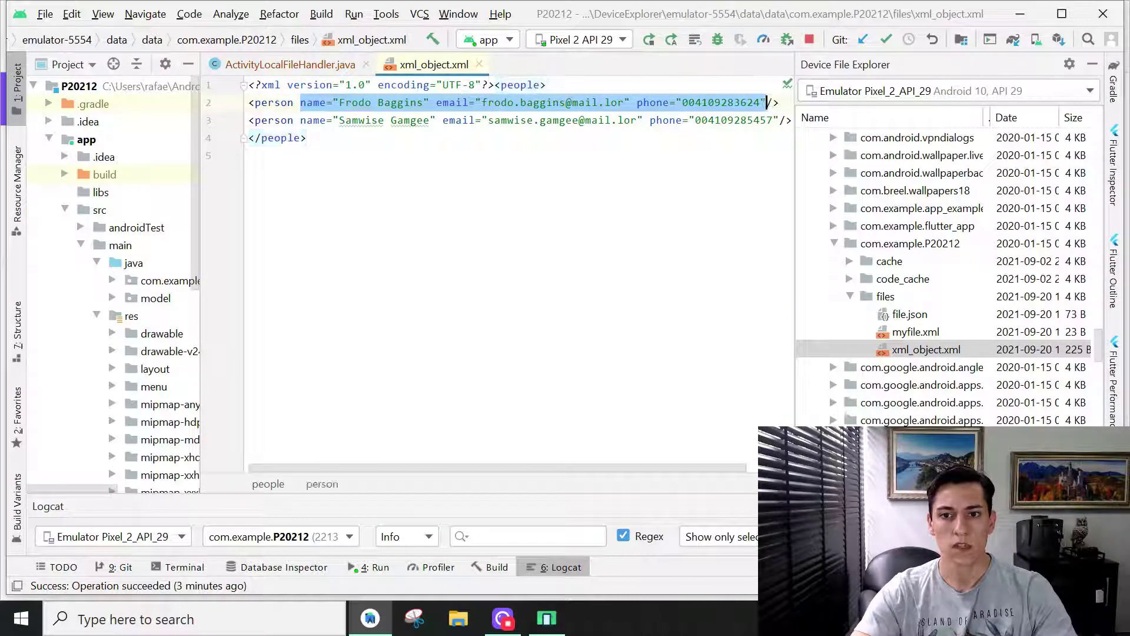
{"action": "left_click", "coordinate": [313, 63]}
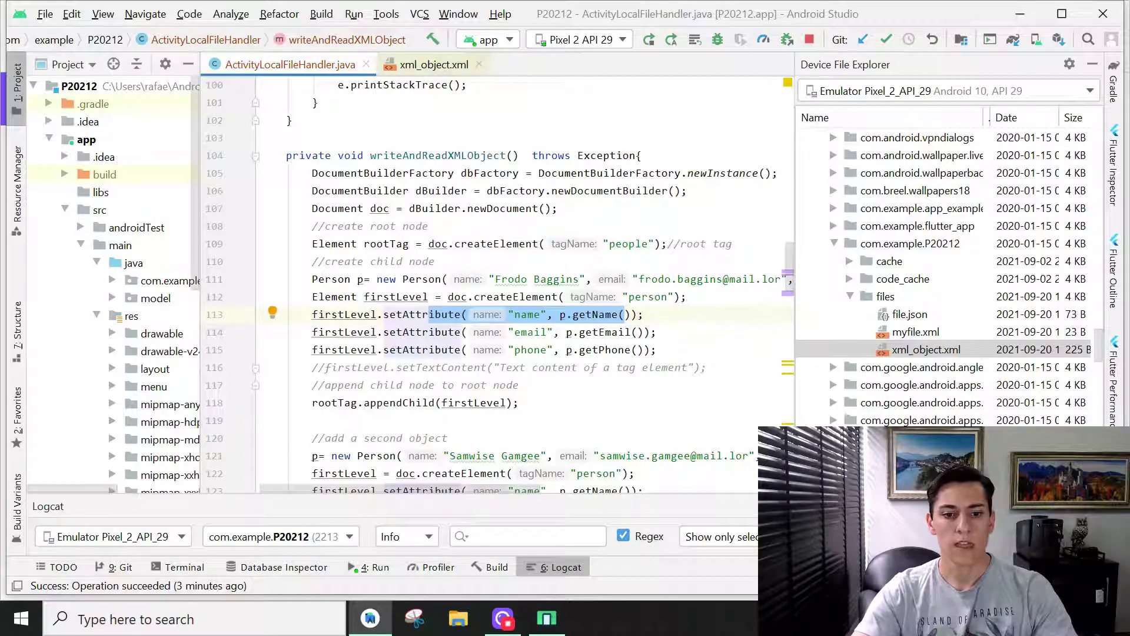
{"action": "left_click", "coordinate": [363, 297]}
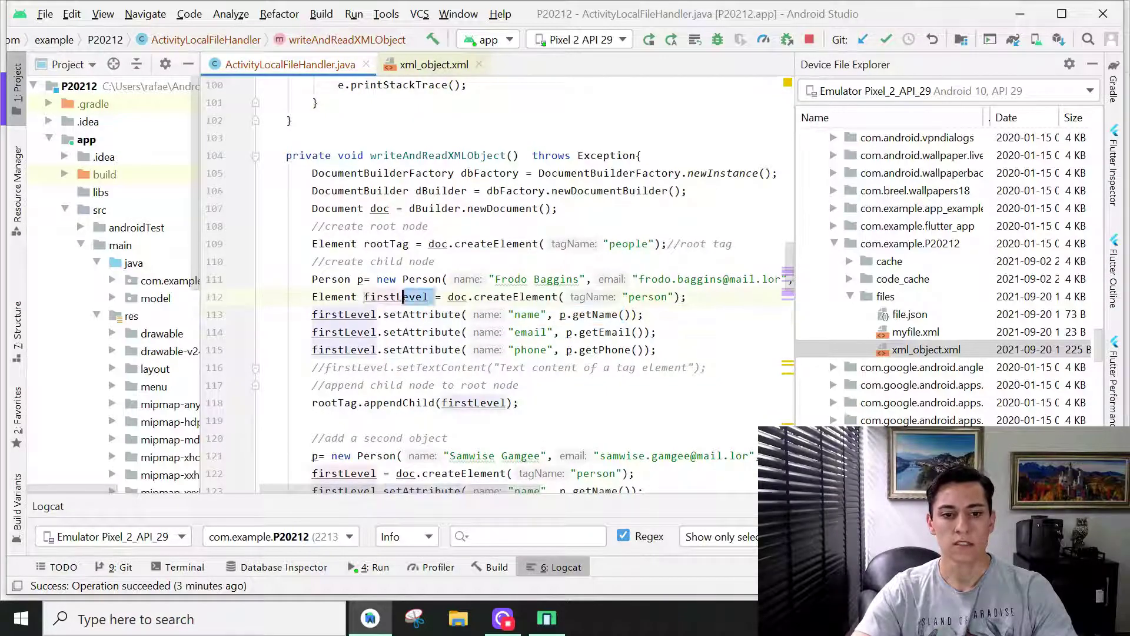
{"action": "left_click_drag", "start_coordinate": [432, 298], "coordinate": [370, 297]}
{"action": "left_click_drag", "start_coordinate": [357, 402], "coordinate": [312, 403]}
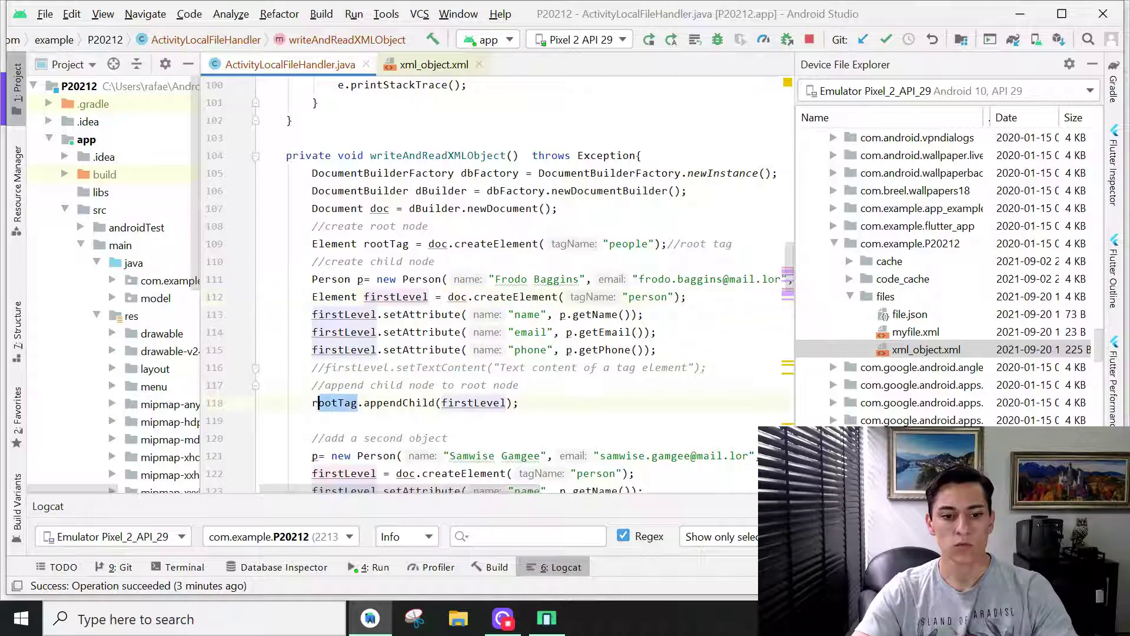
Step: Compare the XML people root, highlight firstLevel on line 118, and mark the first person's building code
{"action": "left_click", "coordinate": [427, 65]}
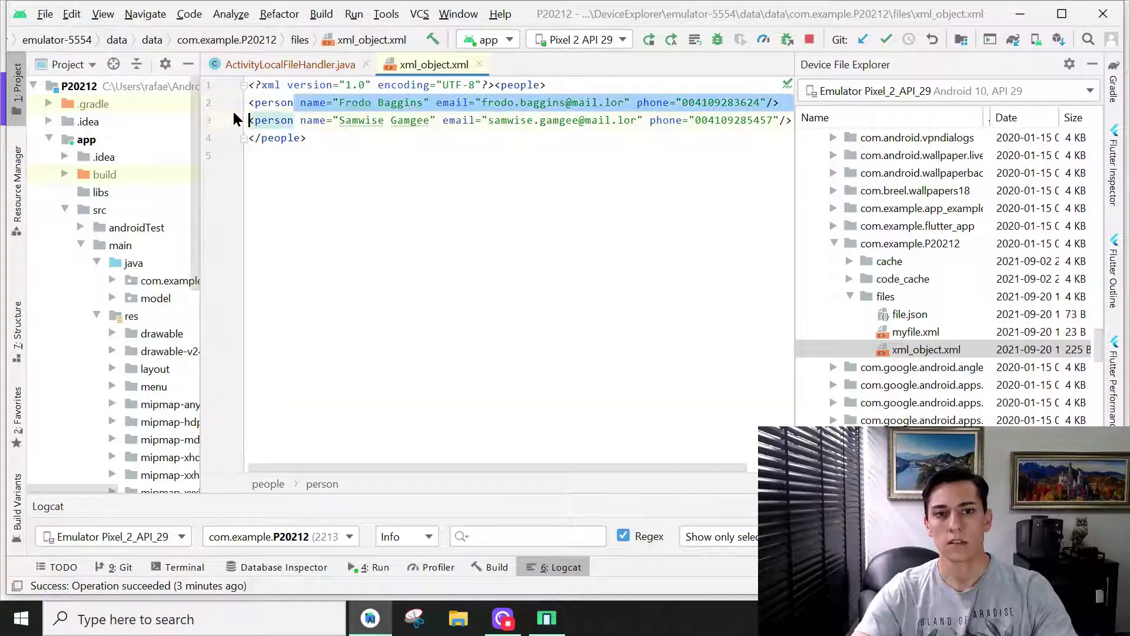
{"action": "left_click", "coordinate": [249, 103]}
{"action": "left_click_drag", "start_coordinate": [546, 86], "coordinate": [494, 85]}
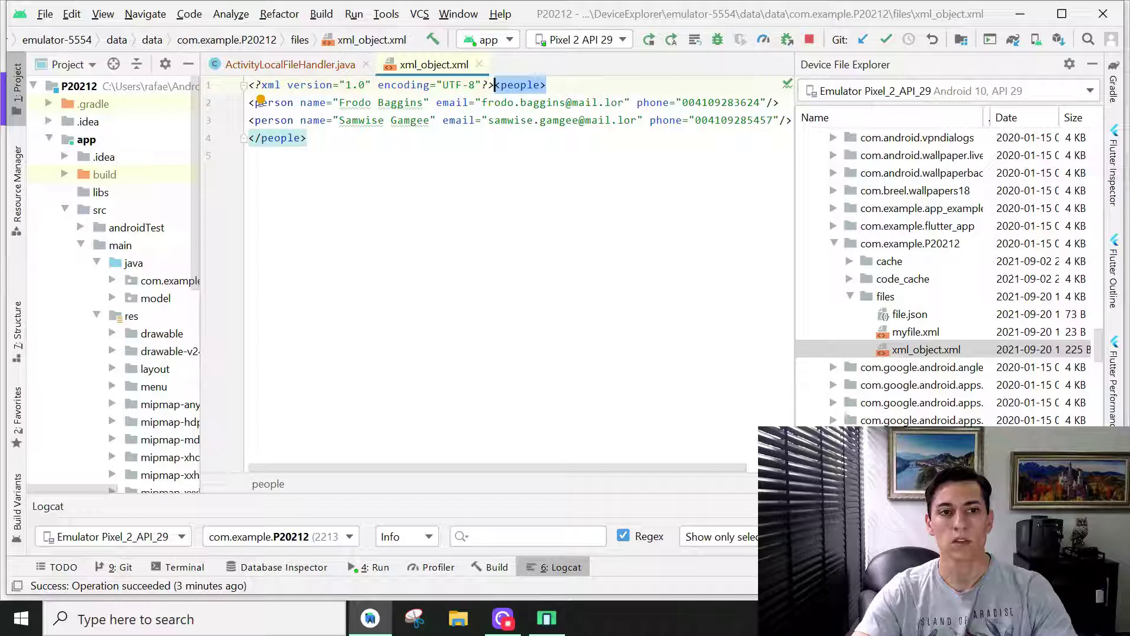
{"action": "left_click", "coordinate": [289, 65]}
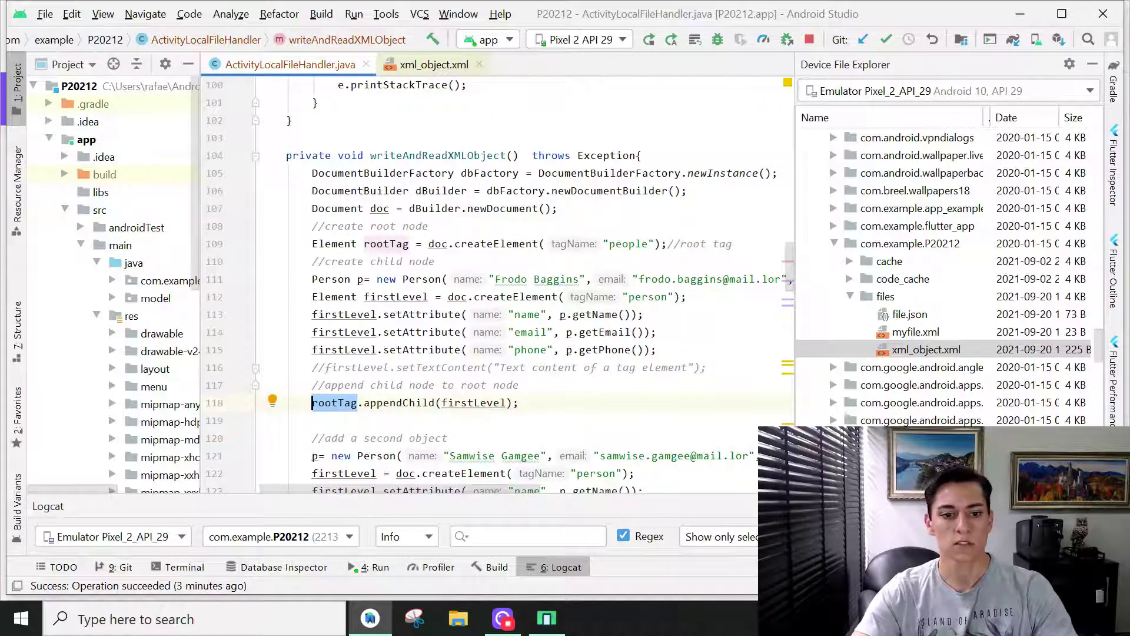
{"action": "left_click", "coordinate": [365, 403]}
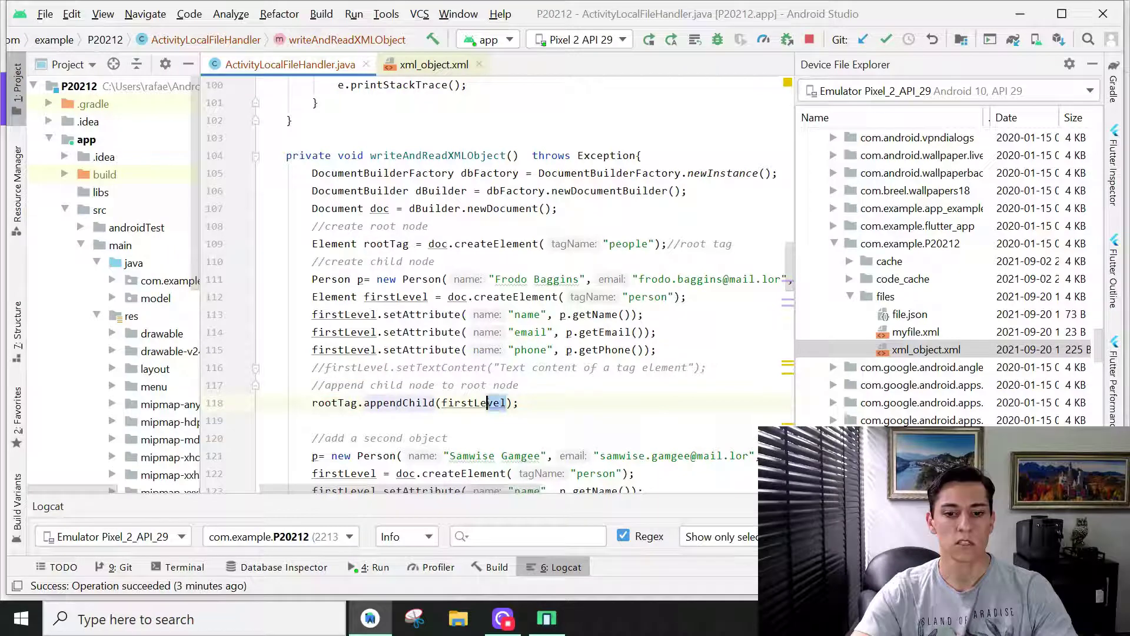
{"action": "left_click_drag", "start_coordinate": [487, 403], "coordinate": [455, 402]}
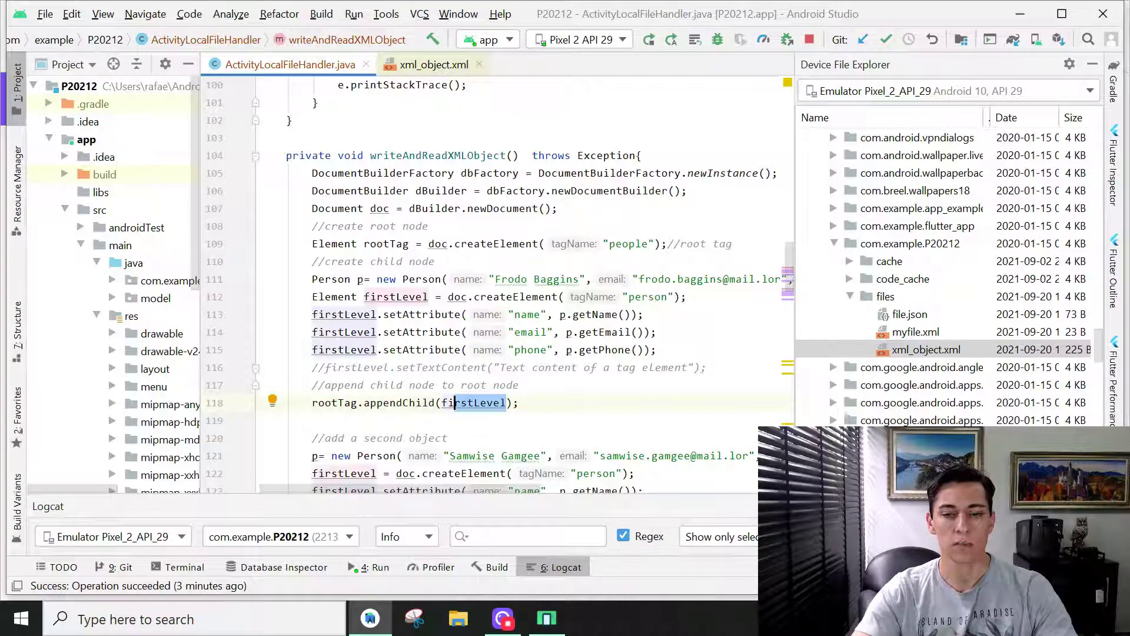
{"action": "left_click", "coordinate": [433, 65]}
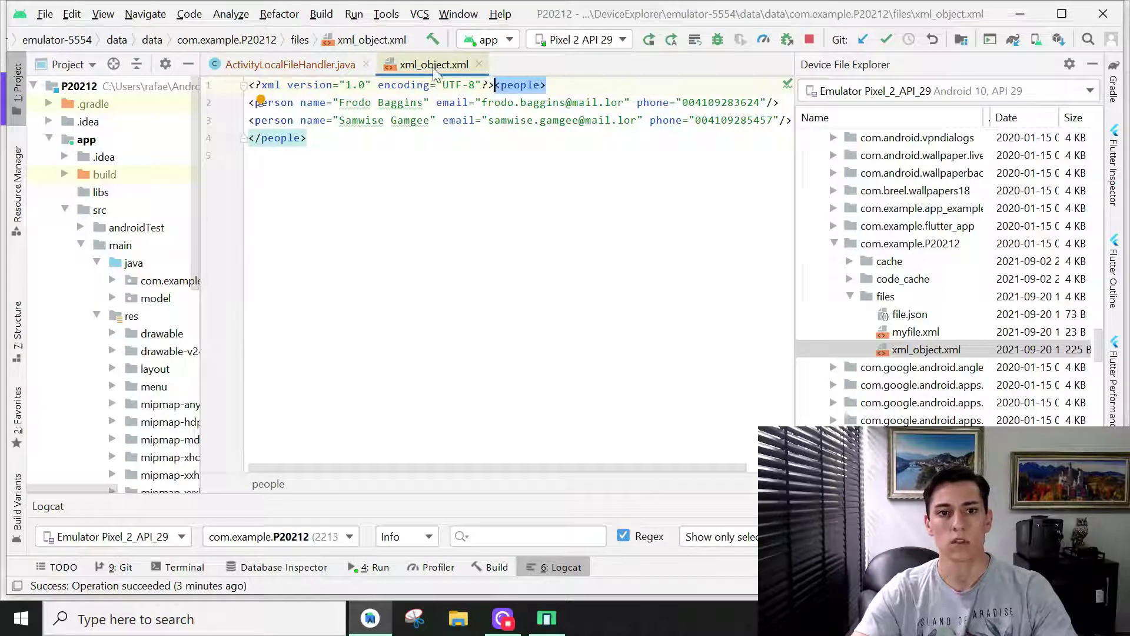
{"action": "left_click", "coordinate": [313, 64]}
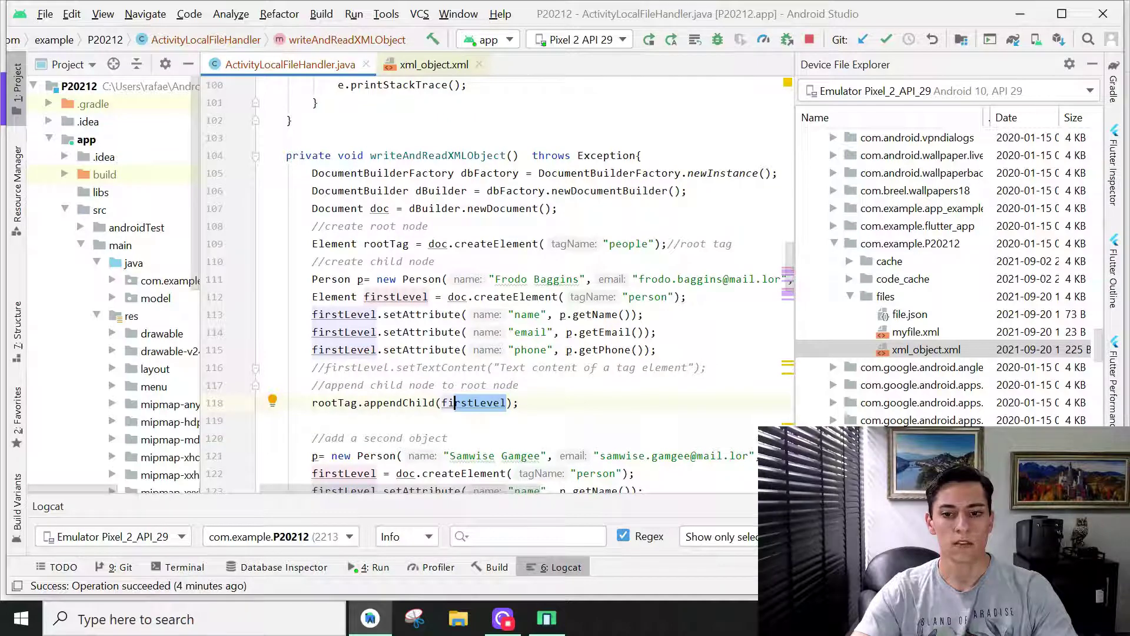
{"action": "mouse_move", "coordinate": [687, 297]}
{"action": "left_mouse_down"}
{"action": "mouse_move", "coordinate": [363, 297]}
{"action": "mouse_move", "coordinate": [656, 349]}
{"action": "left_mouse_up"}
{"action": "scroll", "coordinate": [657, 349], "scroll_direction": "down", "scroll_amount": 2}
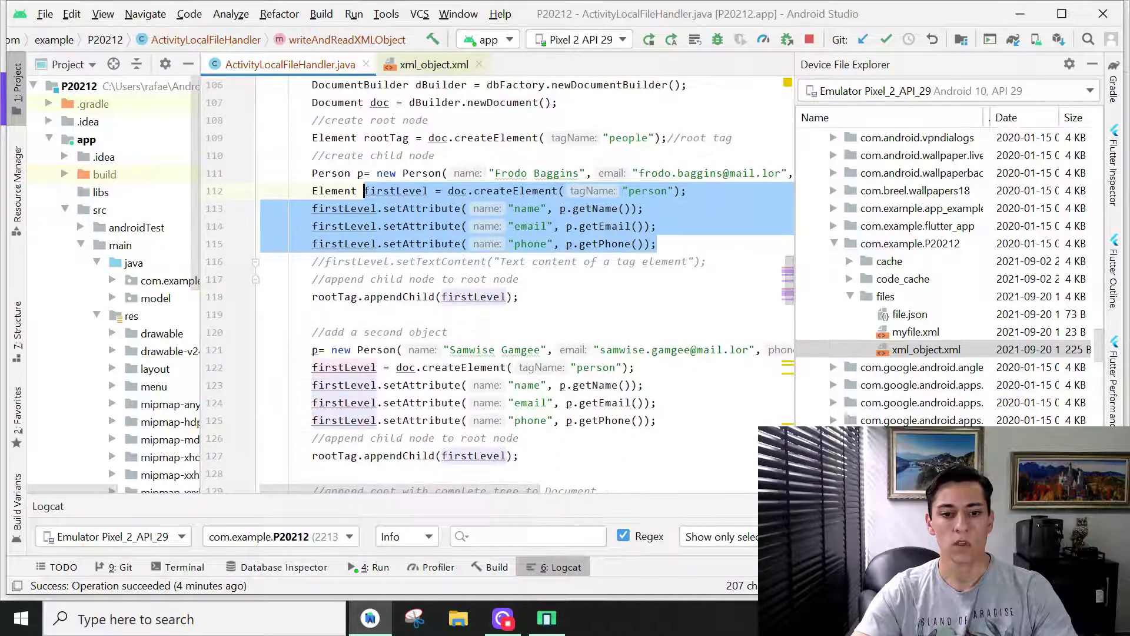
{"action": "left_click_drag", "start_coordinate": [657, 420], "coordinate": [357, 350]}
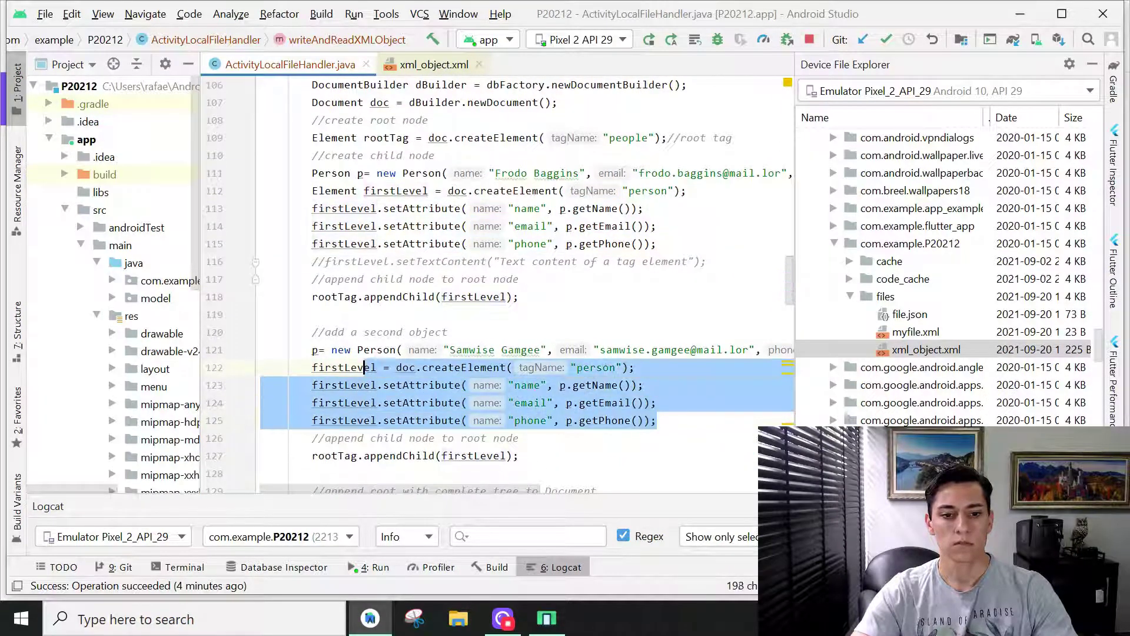
{"action": "left_click", "coordinate": [628, 368]}
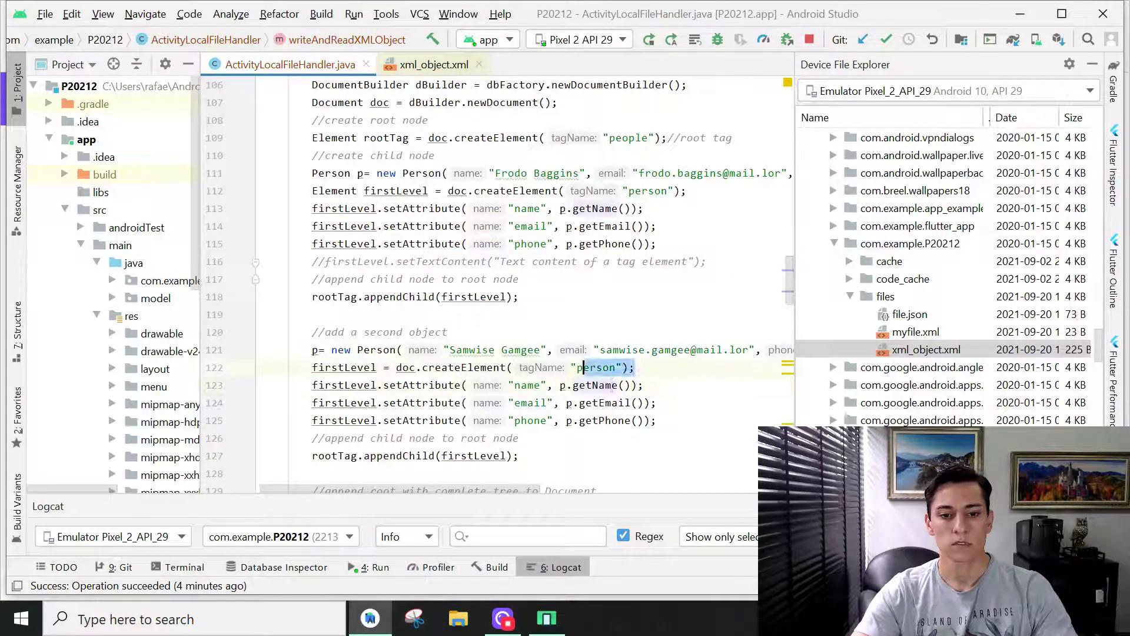
{"action": "left_click", "coordinate": [474, 368]}
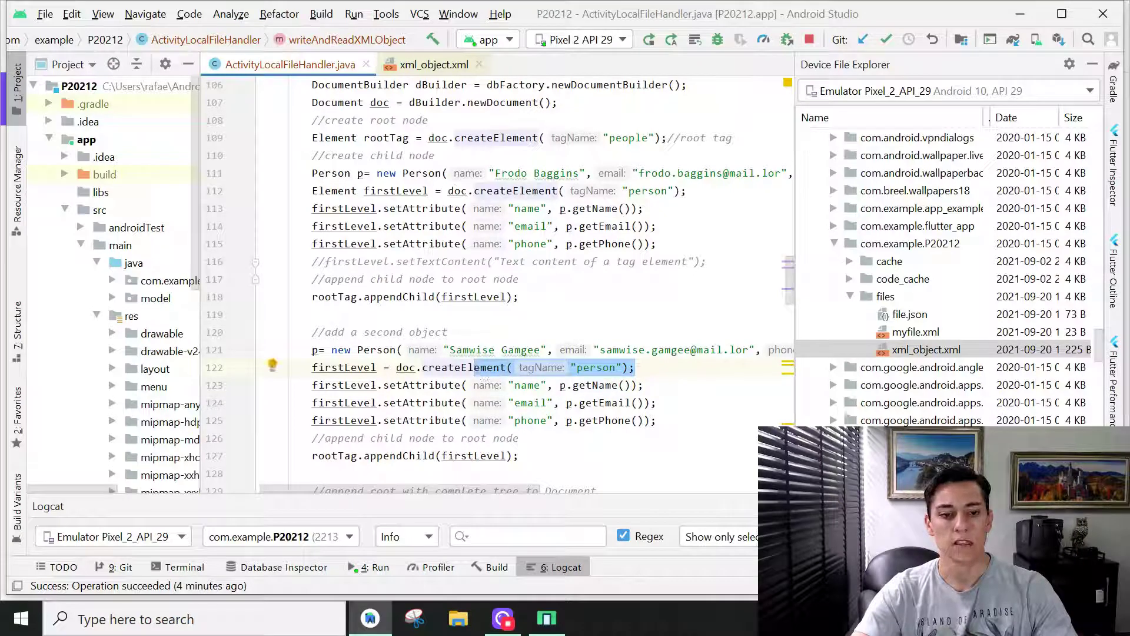
{"action": "left_click", "coordinate": [449, 456]}
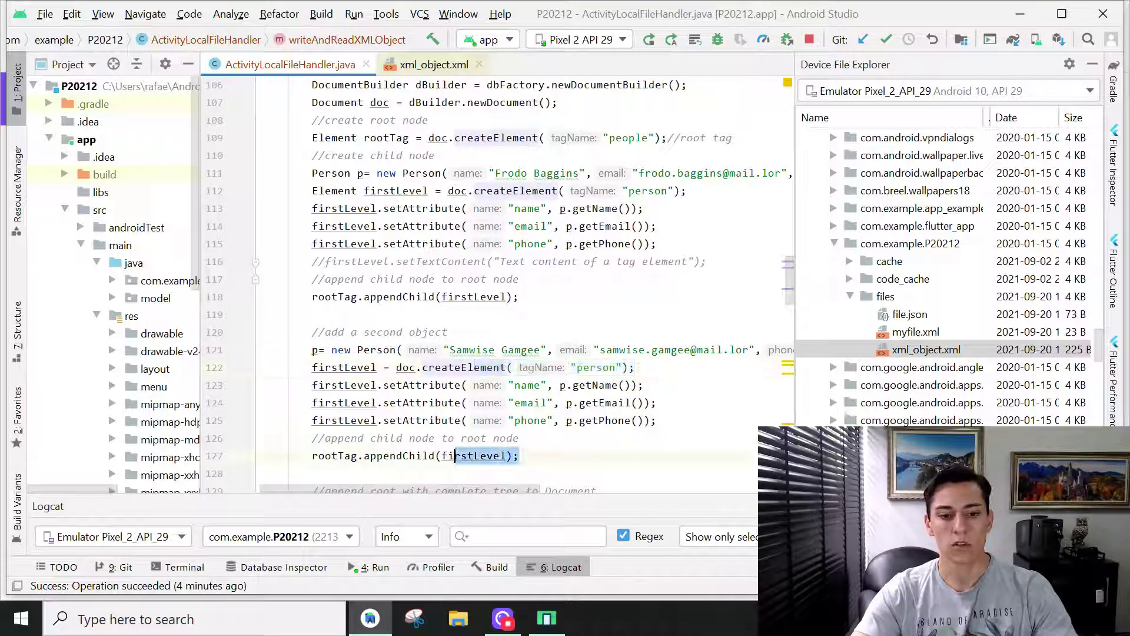
{"action": "left_click", "coordinate": [415, 70]}
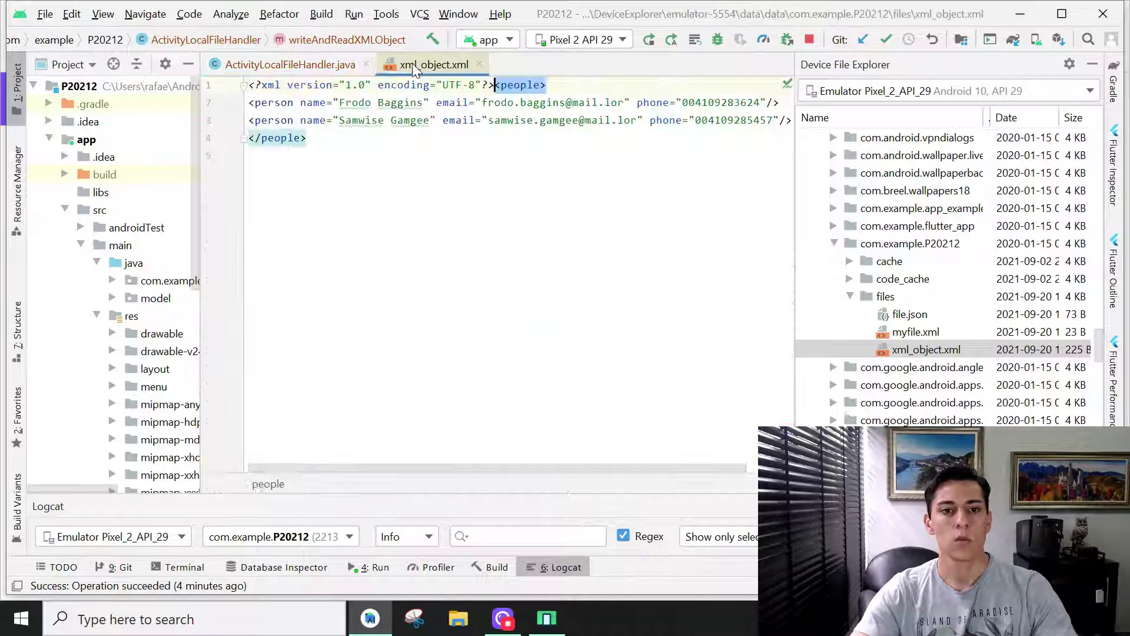
{"action": "left_click", "coordinate": [261, 102]}
{"action": "left_click", "coordinate": [320, 103]}
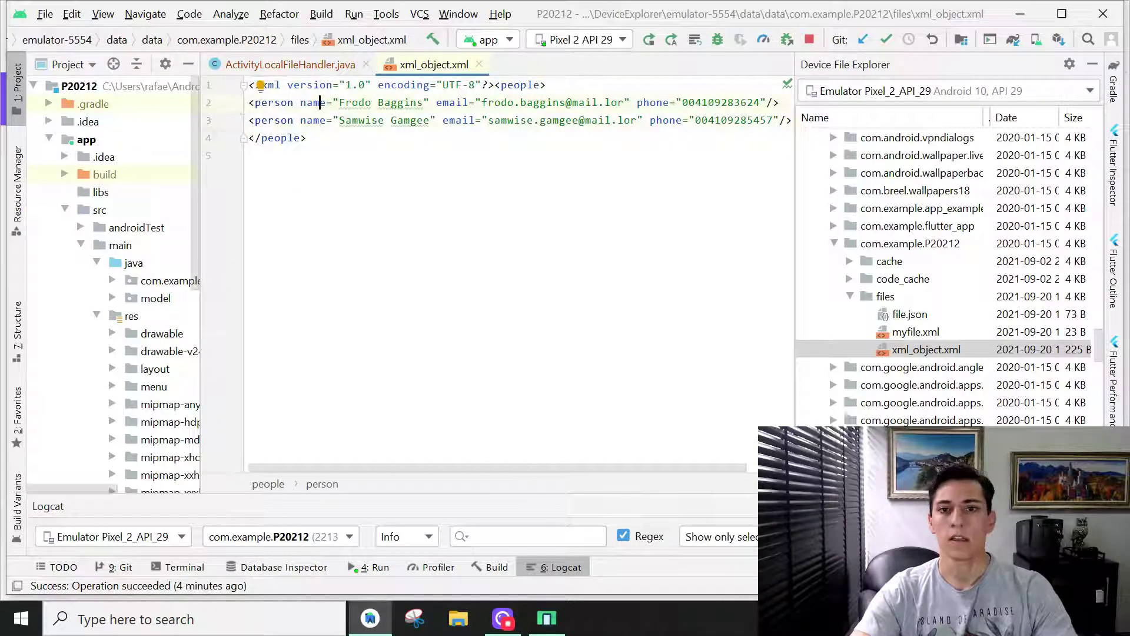
{"action": "left_click", "coordinate": [500, 85]}
{"action": "left_click", "coordinate": [302, 138]}
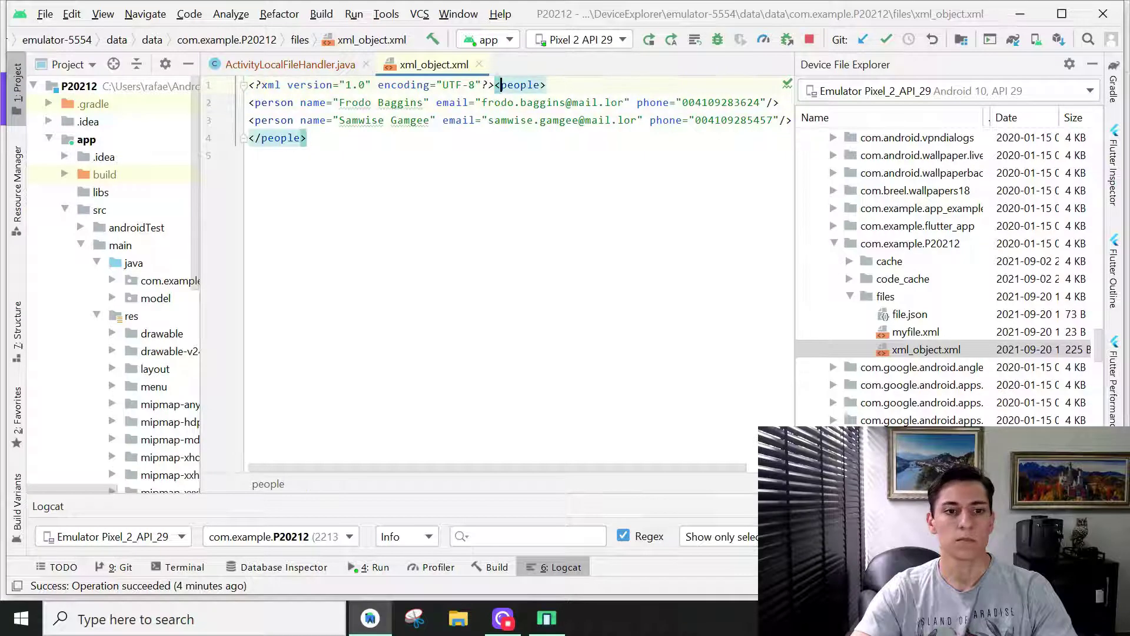
{"action": "left_click", "coordinate": [515, 85]}
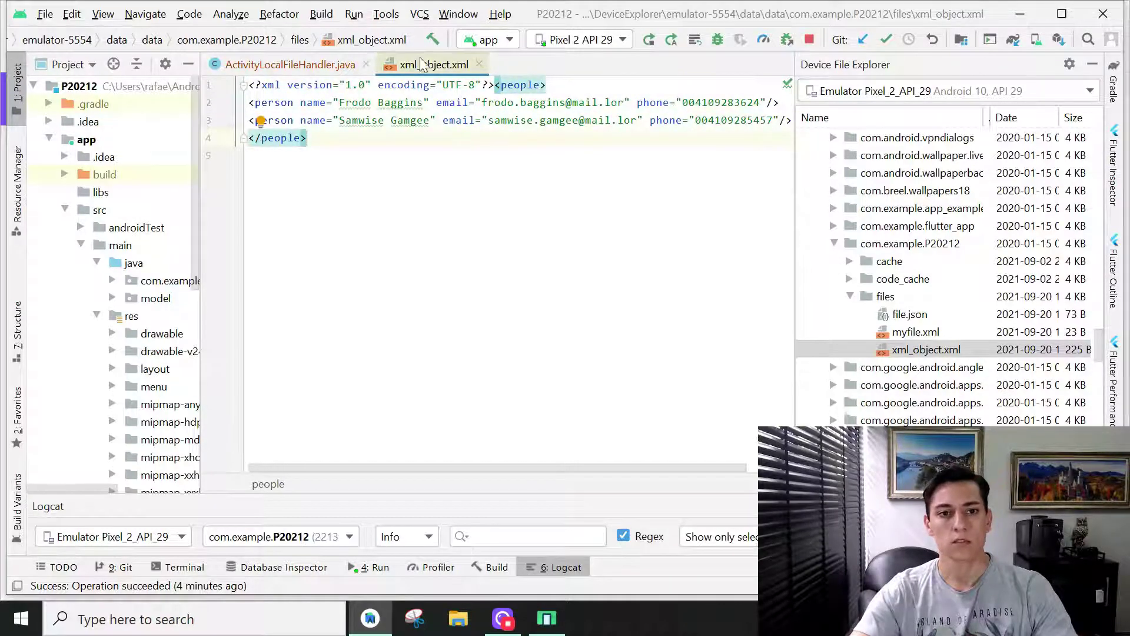
{"action": "left_click", "coordinate": [307, 65]}
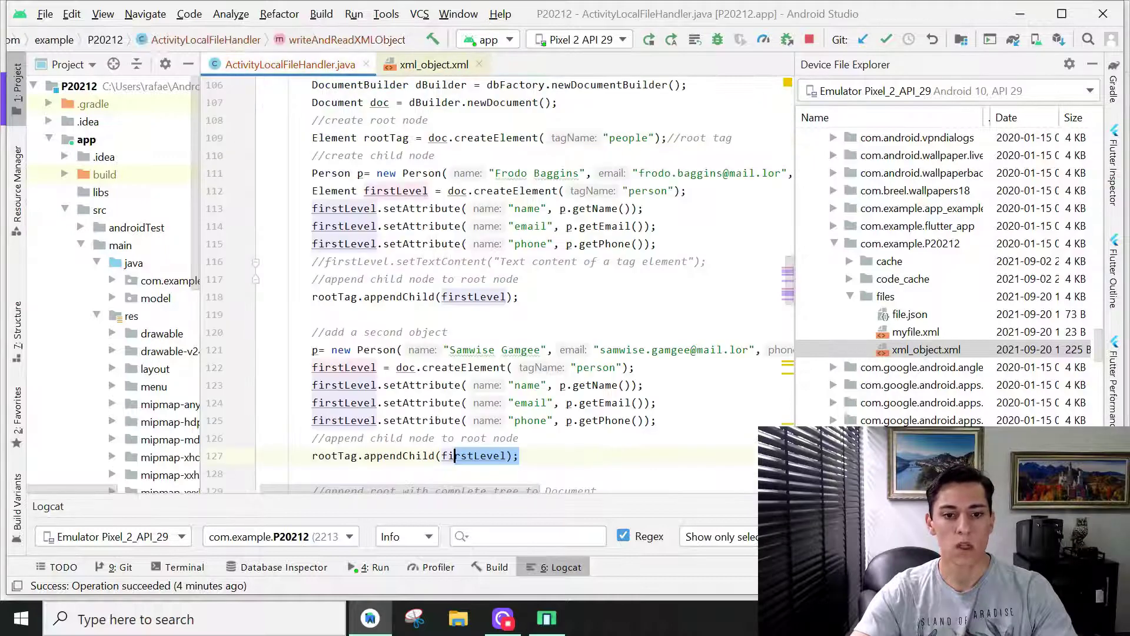
{"action": "left_click_drag", "start_coordinate": [378, 368], "coordinate": [311, 368]}
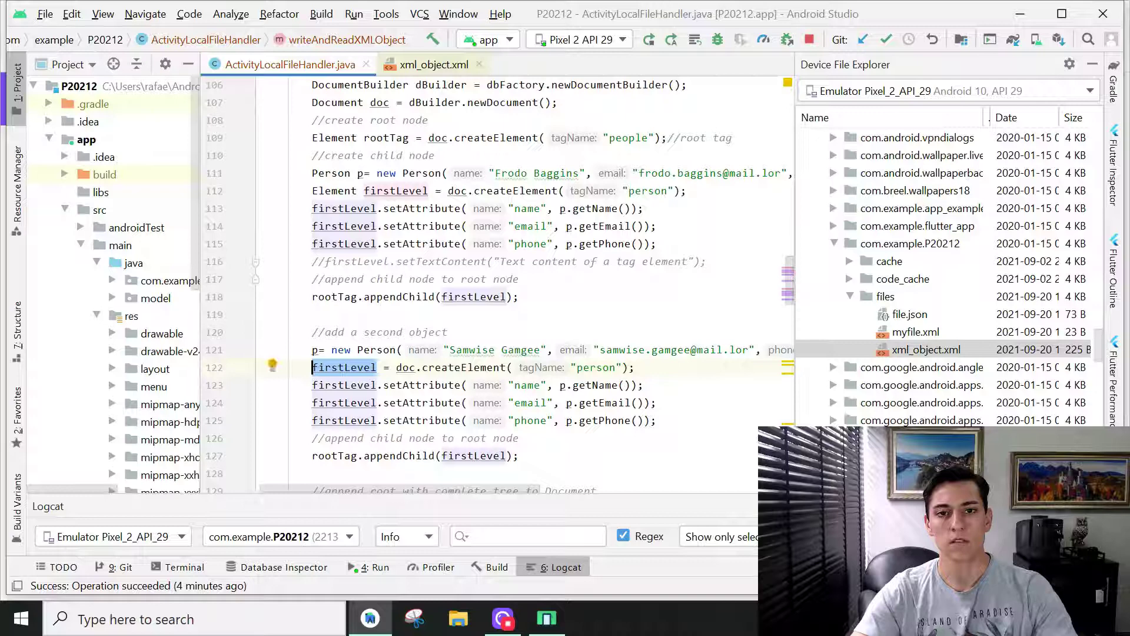
{"action": "left_click", "coordinate": [408, 63]}
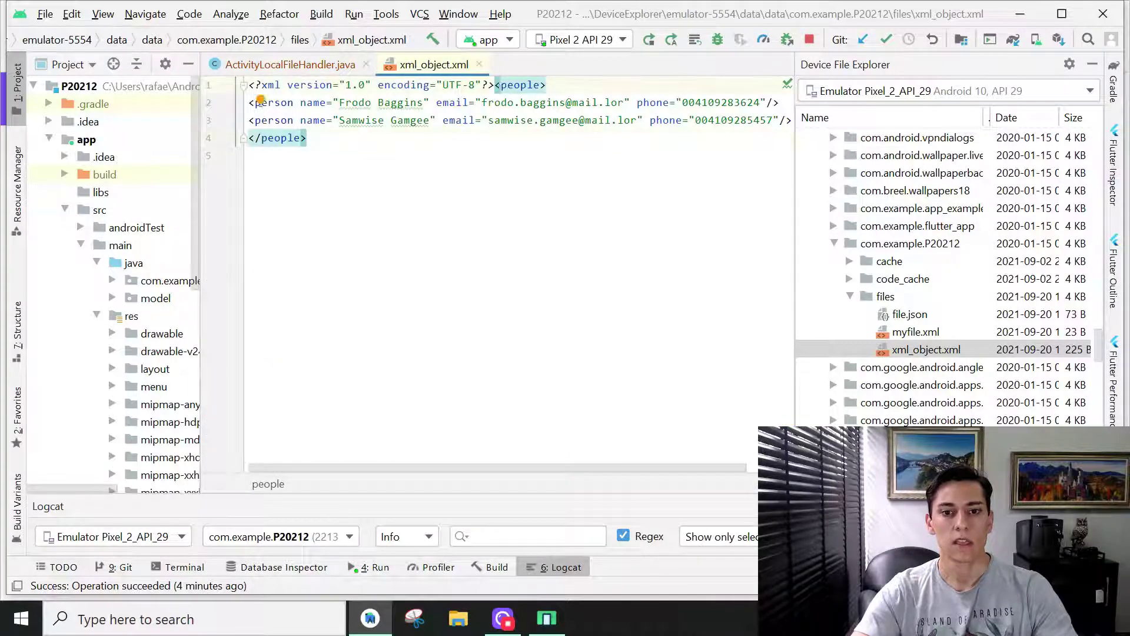
{"action": "left_click", "coordinate": [318, 71]}
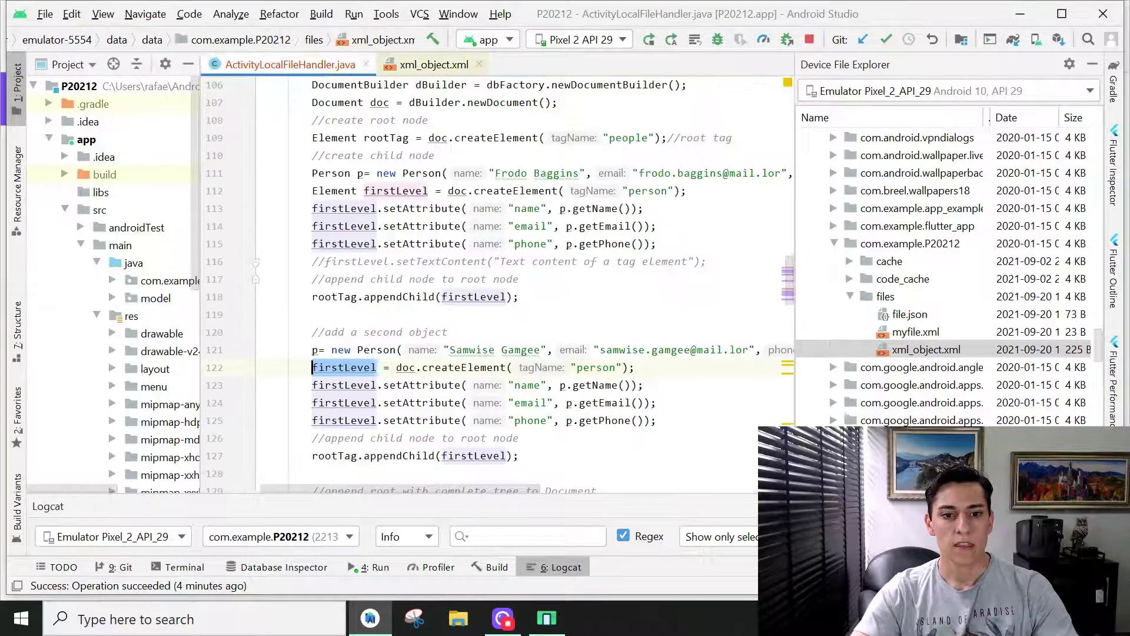
{"action": "scroll", "coordinate": [500, 283], "scroll_direction": "down", "scroll_amount": 1}
{"action": "scroll", "coordinate": [501, 282], "scroll_direction": "down", "scroll_amount": 3}
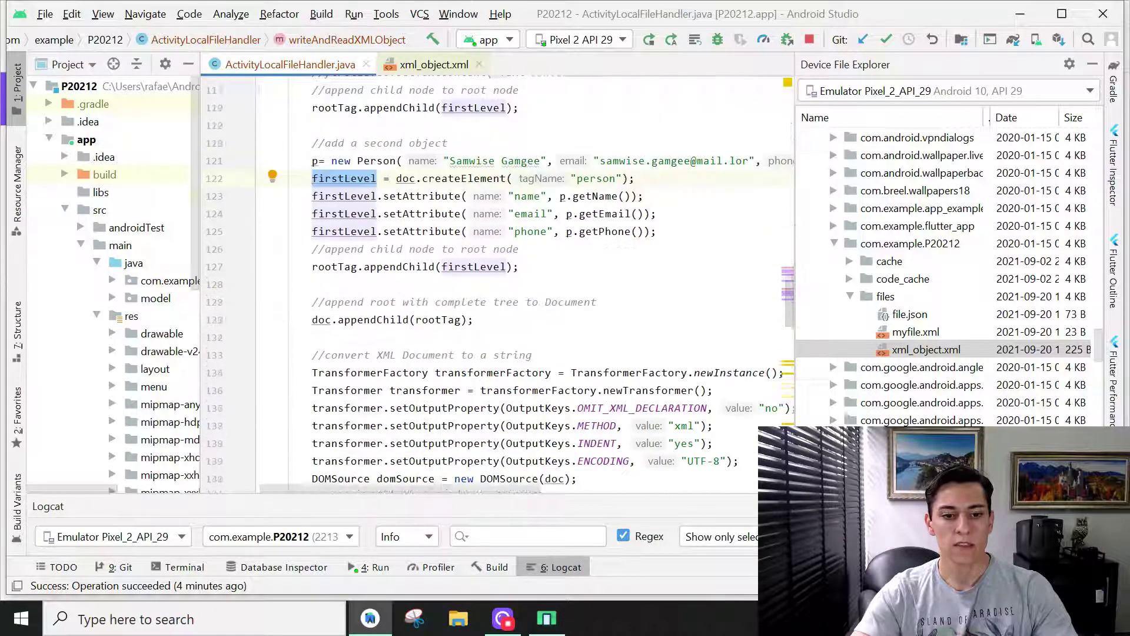
{"action": "left_click_drag", "start_coordinate": [474, 298], "coordinate": [312, 297]}
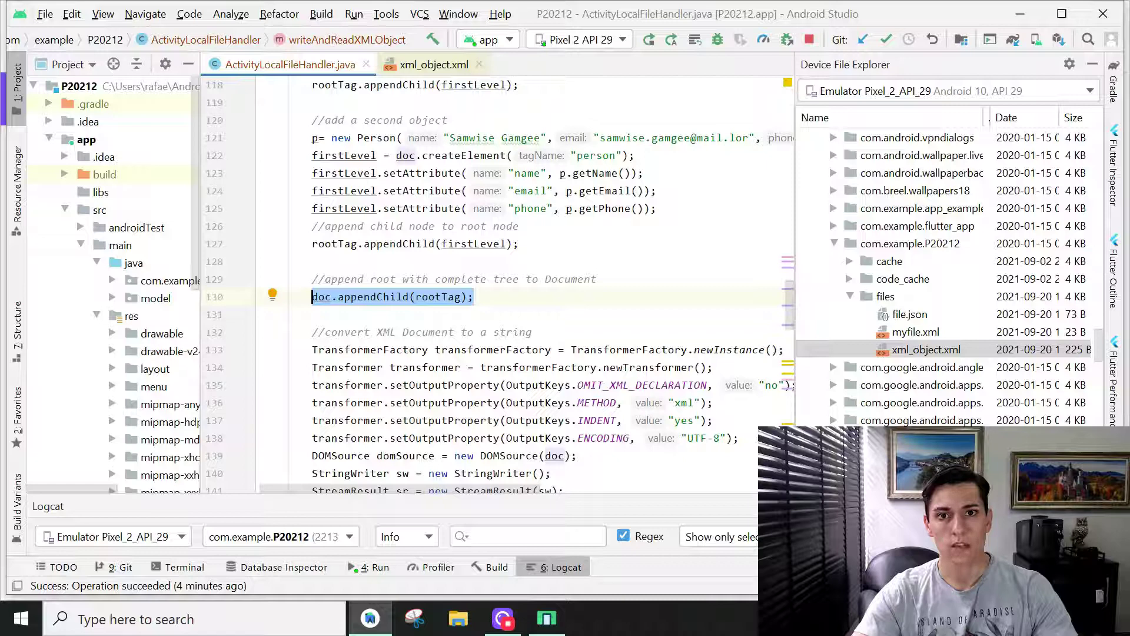
{"action": "left_click", "coordinate": [434, 65]}
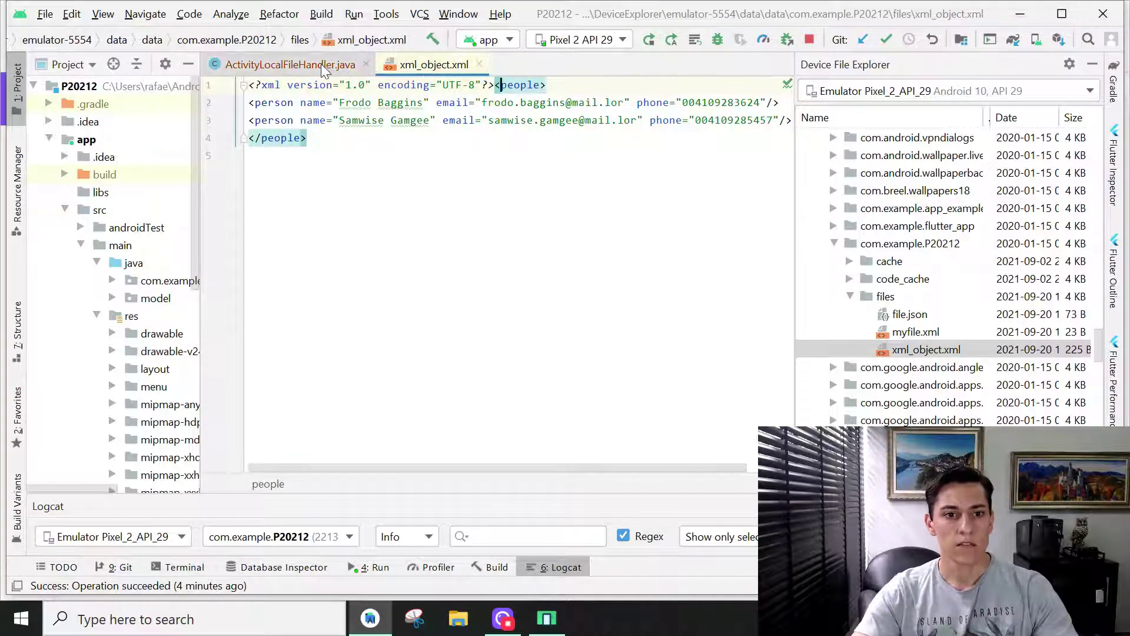
{"action": "left_click", "coordinate": [344, 65]}
{"action": "scroll", "coordinate": [265, 212], "scroll_direction": "down", "scroll_amount": 2}
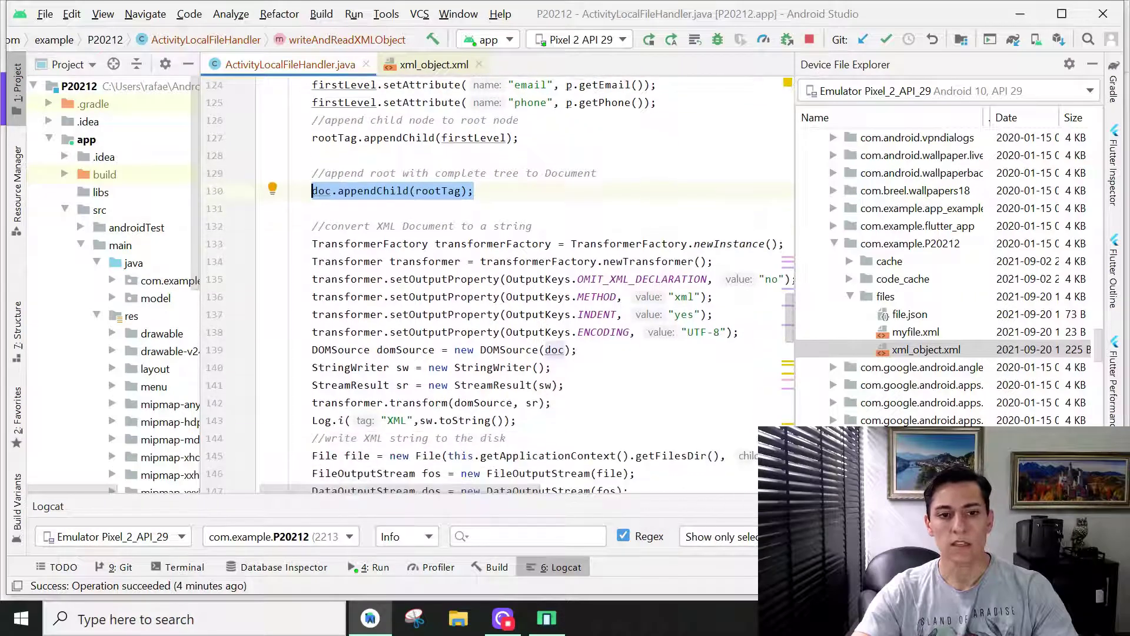
{"action": "left_click", "coordinate": [261, 209]}
{"action": "left_click", "coordinate": [474, 191]}
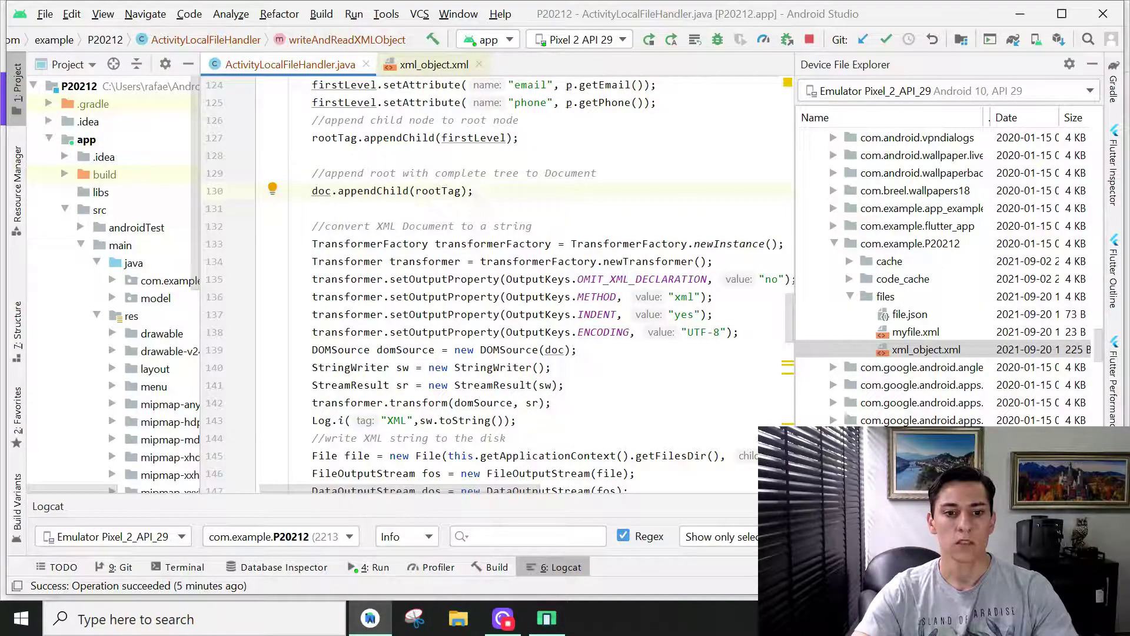
{"action": "left_click_drag", "start_coordinate": [383, 261], "coordinate": [312, 262]}
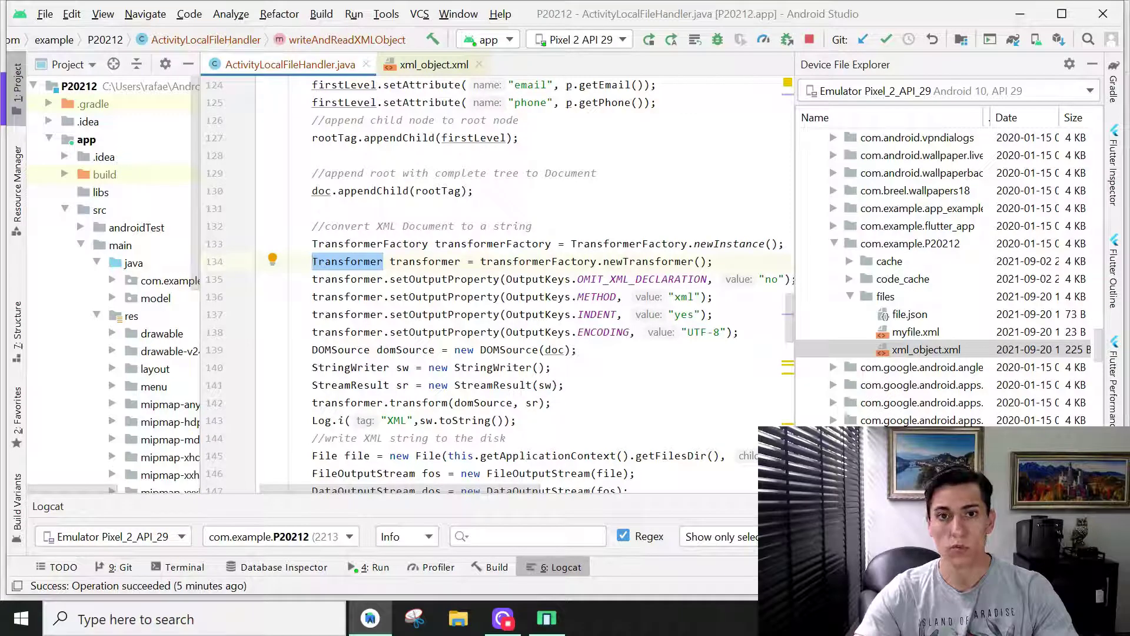
{"action": "mouse_move", "coordinate": [738, 332]}
{"action": "left_mouse_down"}
{"action": "mouse_move", "coordinate": [326, 297]}
{"action": "mouse_move", "coordinate": [311, 279]}
{"action": "left_mouse_up"}
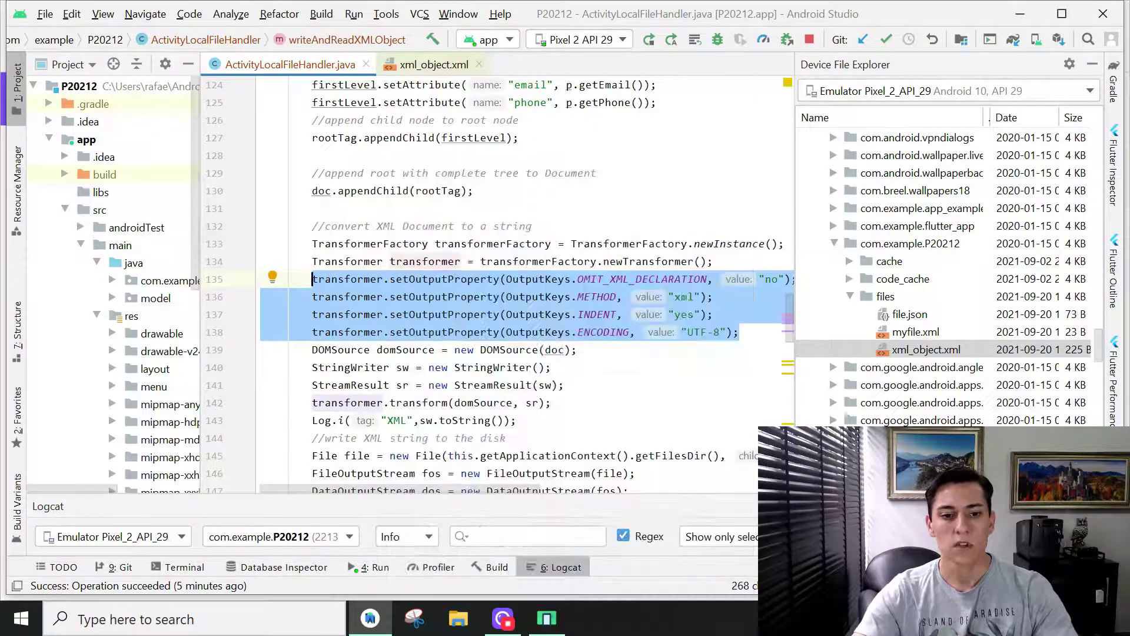
{"action": "left_click", "coordinate": [551, 368]}
{"action": "left_click_drag", "start_coordinate": [552, 367], "coordinate": [312, 367]}
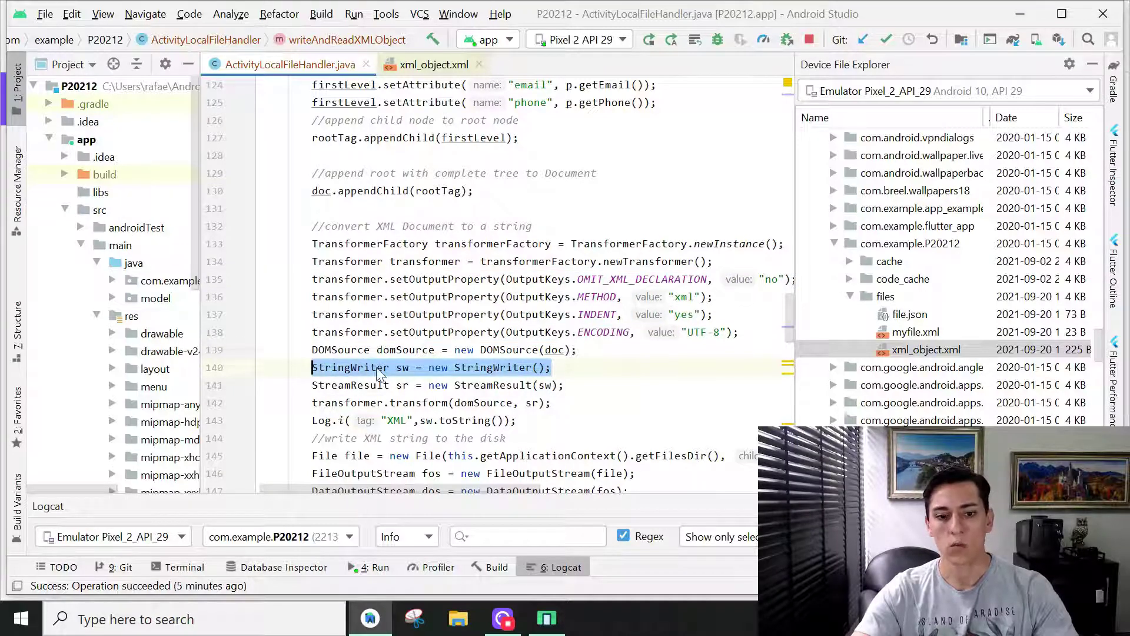
{"action": "left_click_drag", "start_coordinate": [550, 403], "coordinate": [390, 403]}
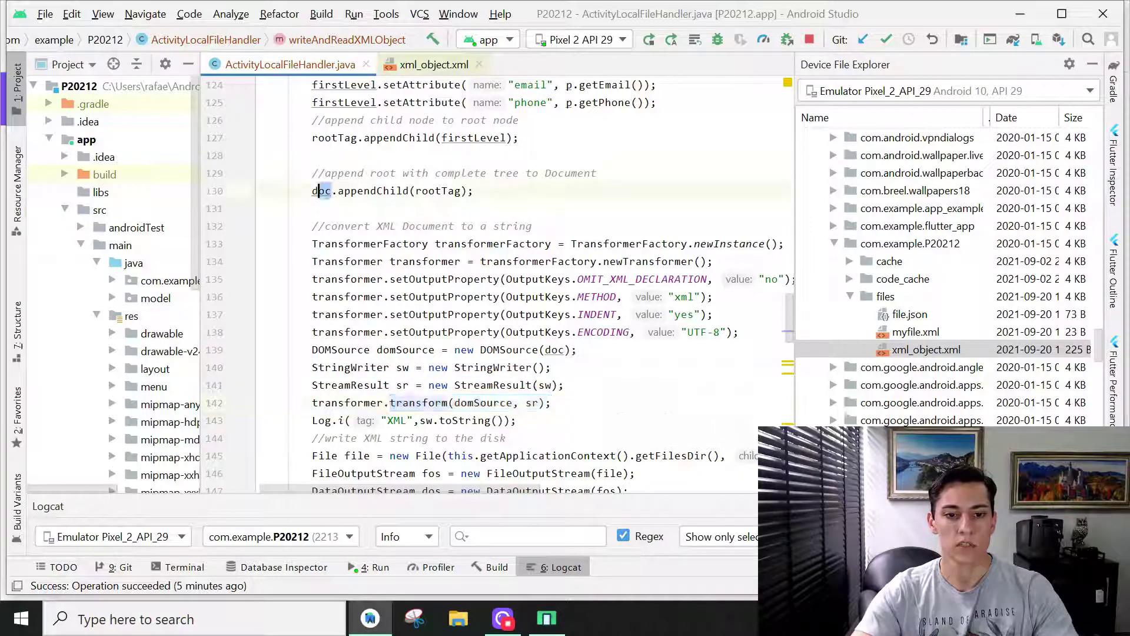
{"action": "left_click", "coordinate": [479, 403]}
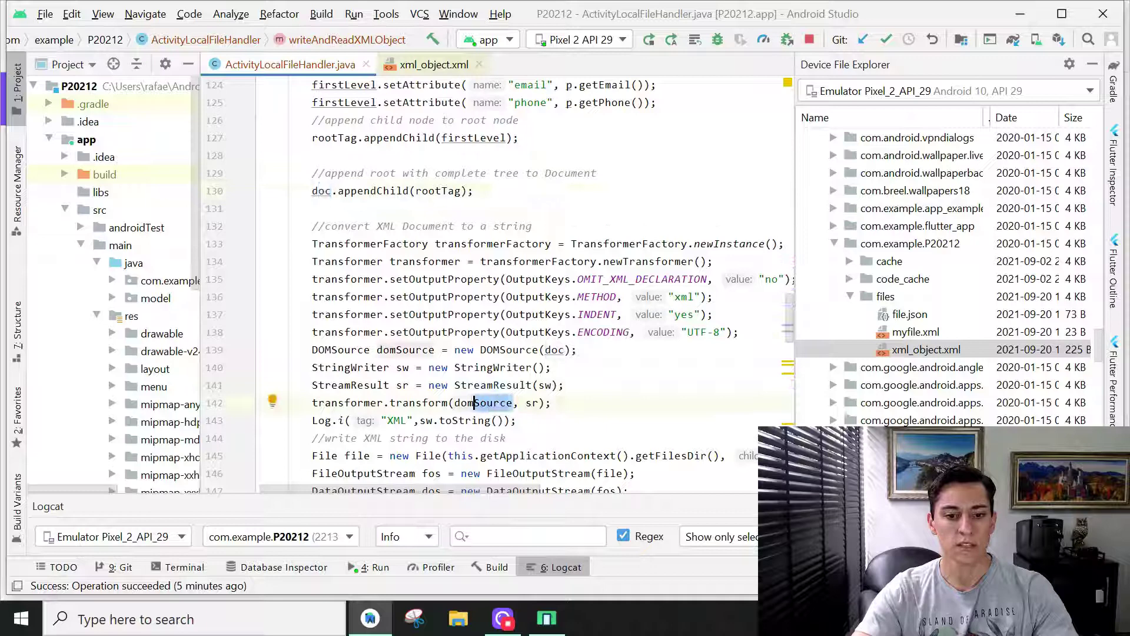
{"action": "left_click", "coordinate": [435, 350]}
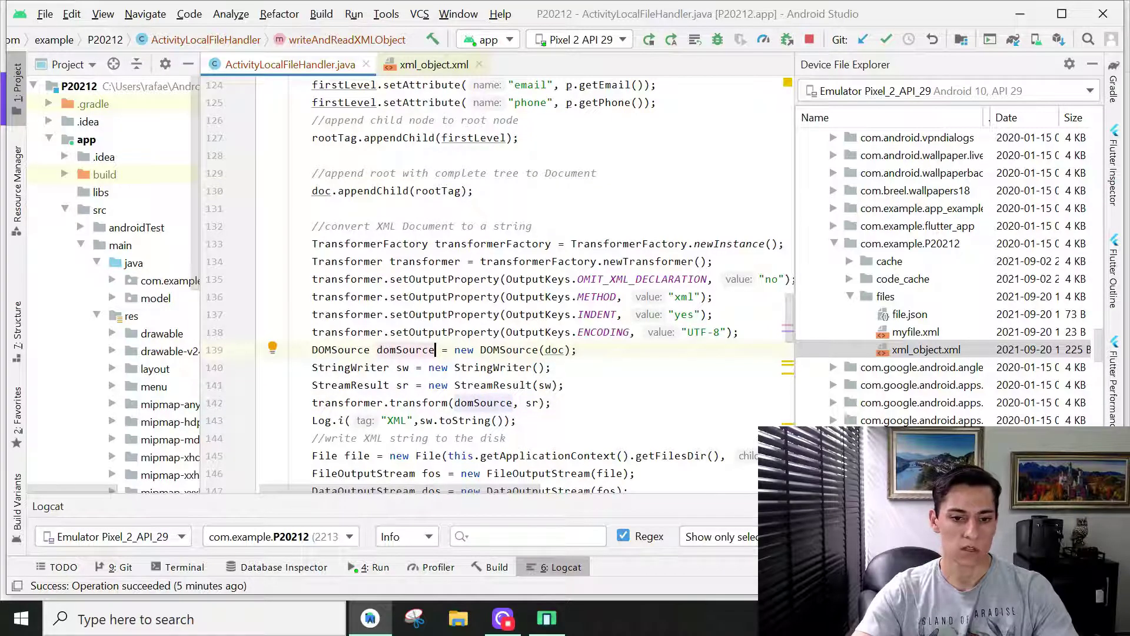
{"action": "left_click_drag", "start_coordinate": [436, 349], "coordinate": [382, 349]}
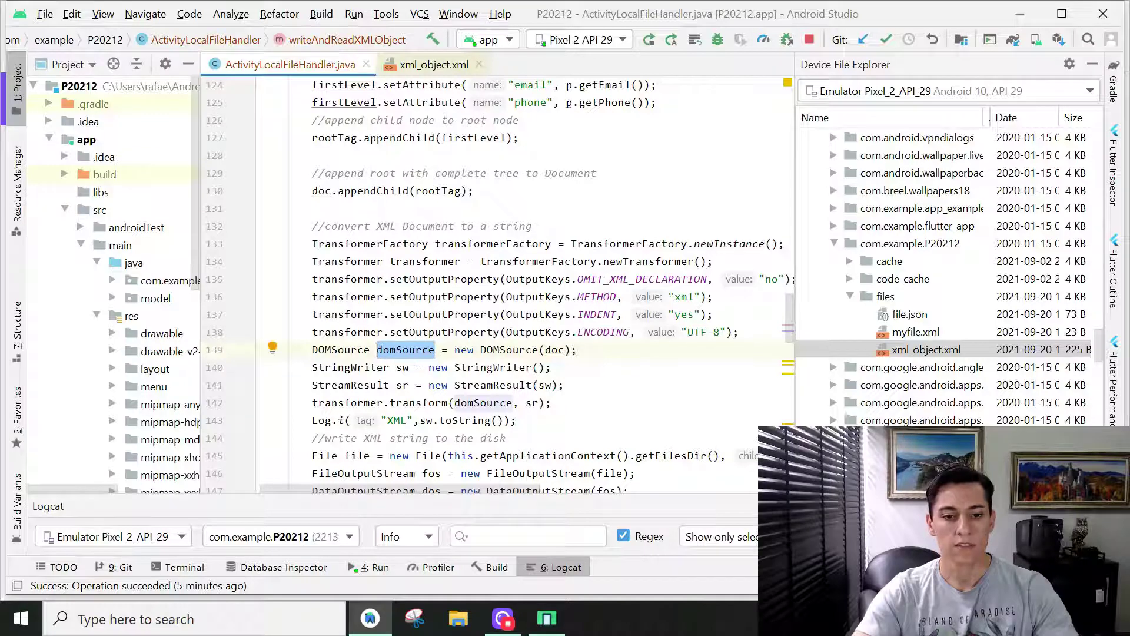
{"action": "left_click_drag", "start_coordinate": [550, 403], "coordinate": [370, 403]}
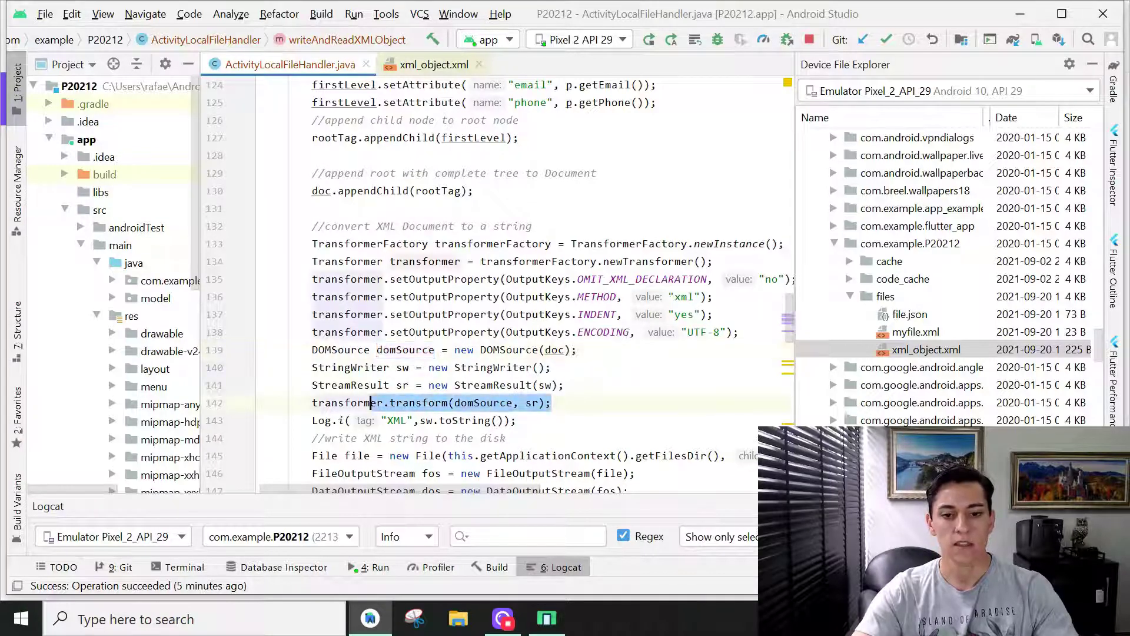
{"action": "left_click_drag", "start_coordinate": [504, 421], "coordinate": [439, 420]}
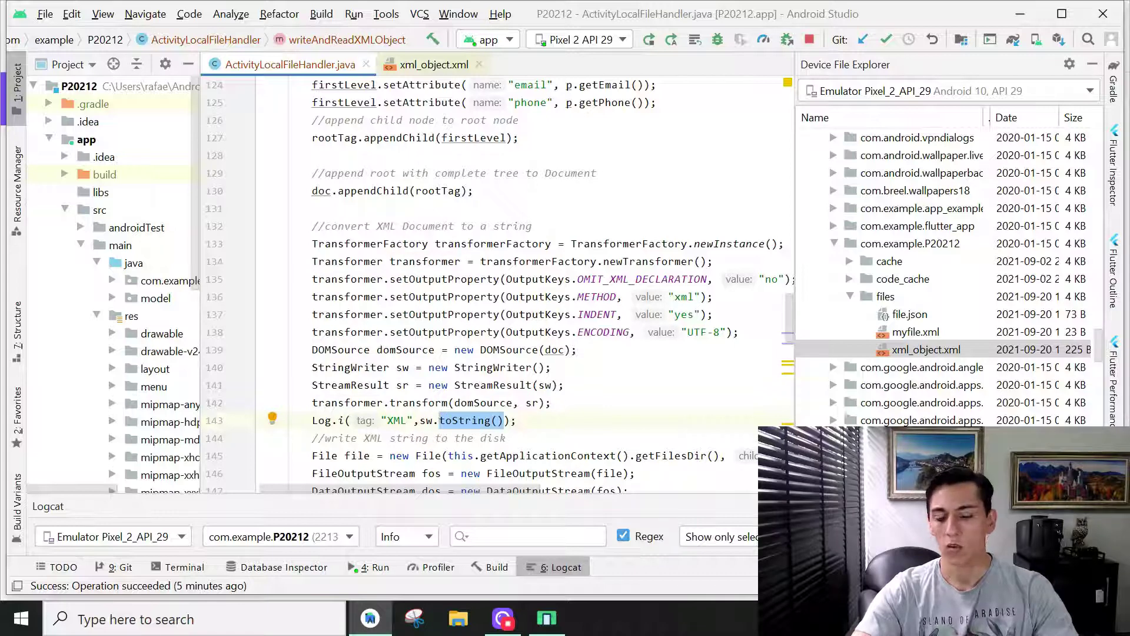
Step: Review both person entries in xml_object.xml, then return to ActivityLocalFileHandler.java
{"action": "left_click", "coordinate": [424, 66]}
{"action": "left_click_drag", "start_coordinate": [327, 103], "coordinate": [306, 139]}
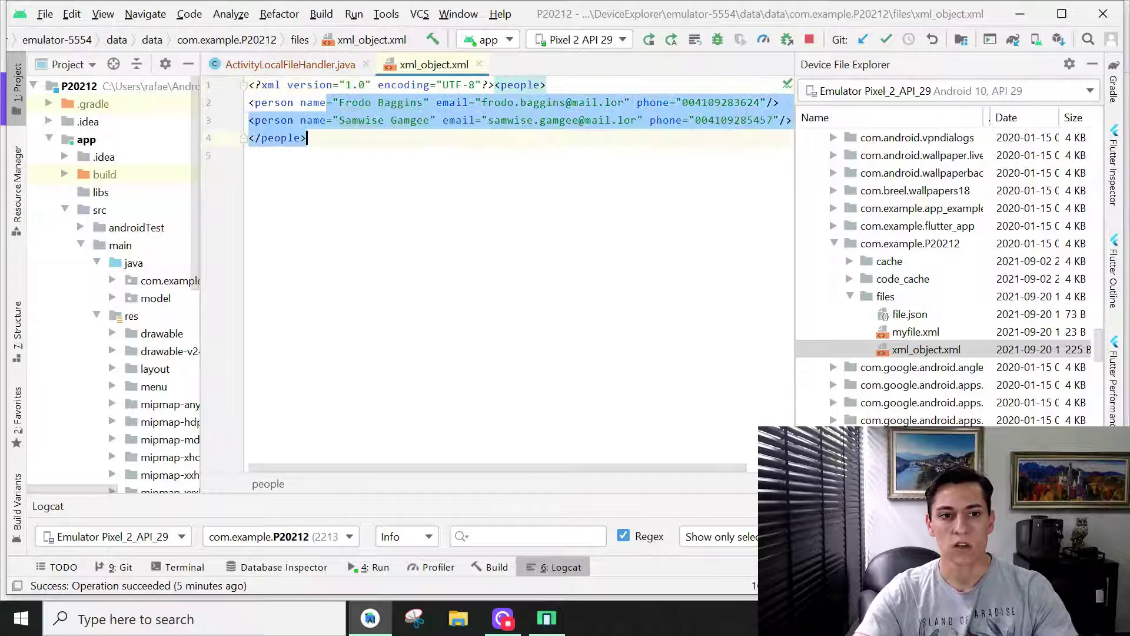
{"action": "left_click", "coordinate": [324, 64]}
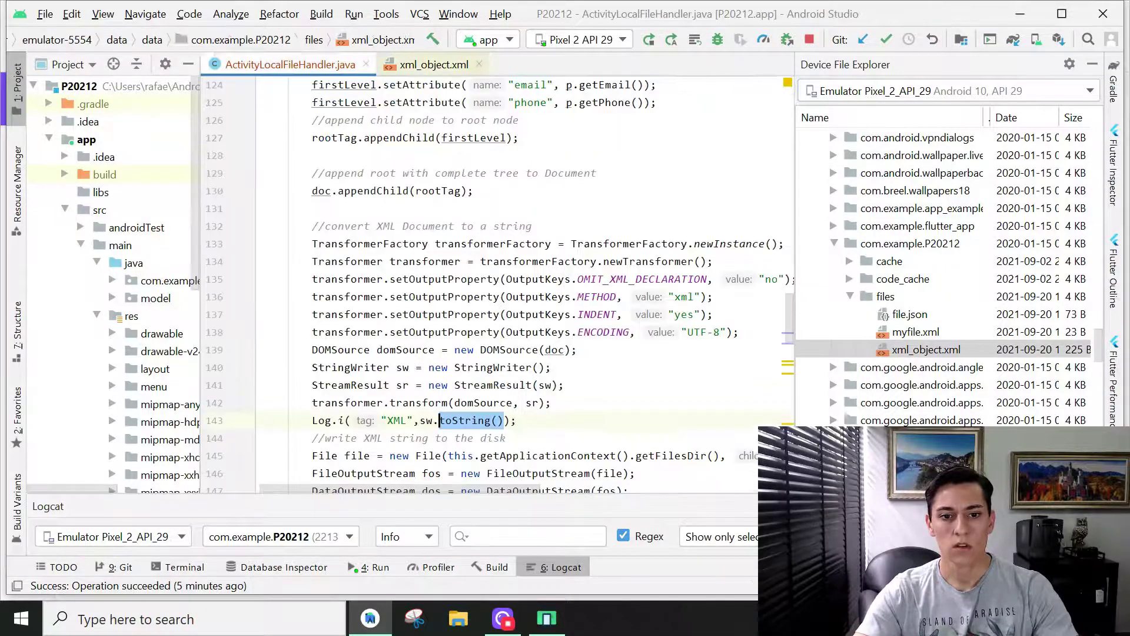
{"action": "scroll", "coordinate": [503, 282], "scroll_direction": "up", "scroll_amount": 1}
{"action": "scroll", "coordinate": [503, 283], "scroll_direction": "up", "scroll_amount": 2}
{"action": "scroll", "coordinate": [503, 283], "scroll_direction": "up", "scroll_amount": 1}
{"action": "scroll", "coordinate": [503, 283], "scroll_direction": "up", "scroll_amount": 2}
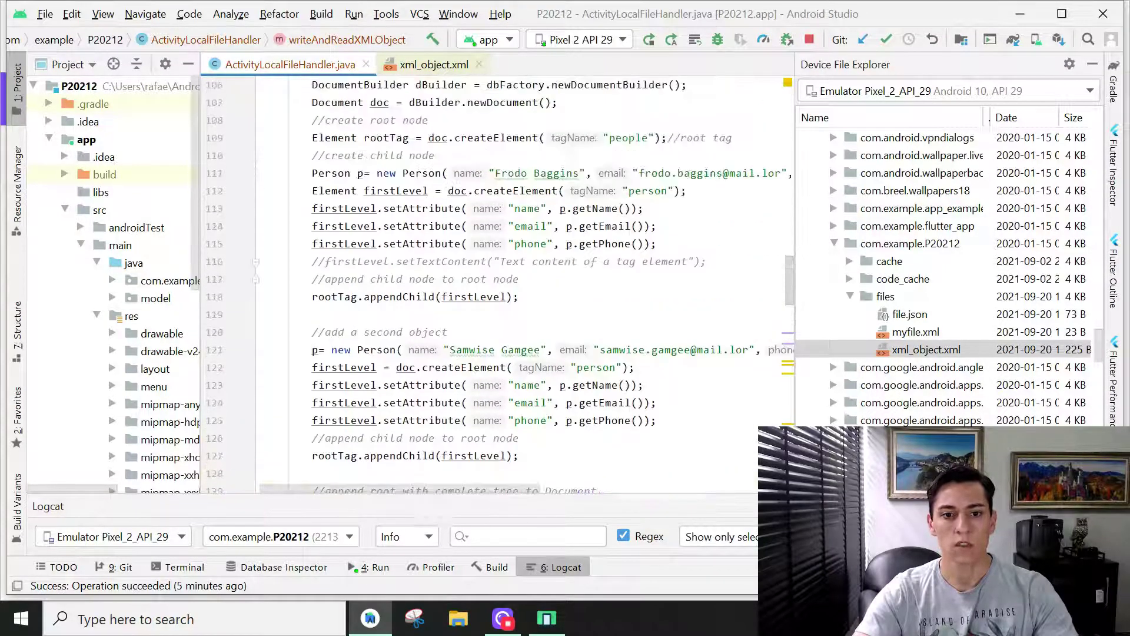
{"action": "scroll", "coordinate": [503, 283], "scroll_direction": "up", "scroll_amount": 1}
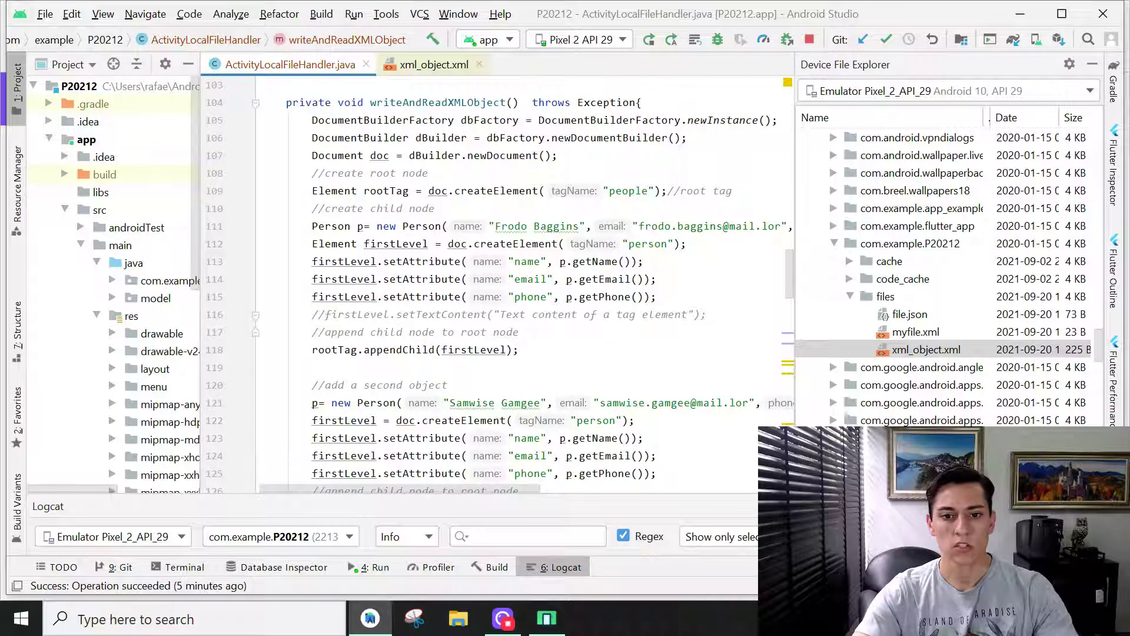
Step: Append .toUpperCase() to "Frodo Baggins" via autocomplete and rerun the app
{"action": "left_click", "coordinate": [496, 226]}
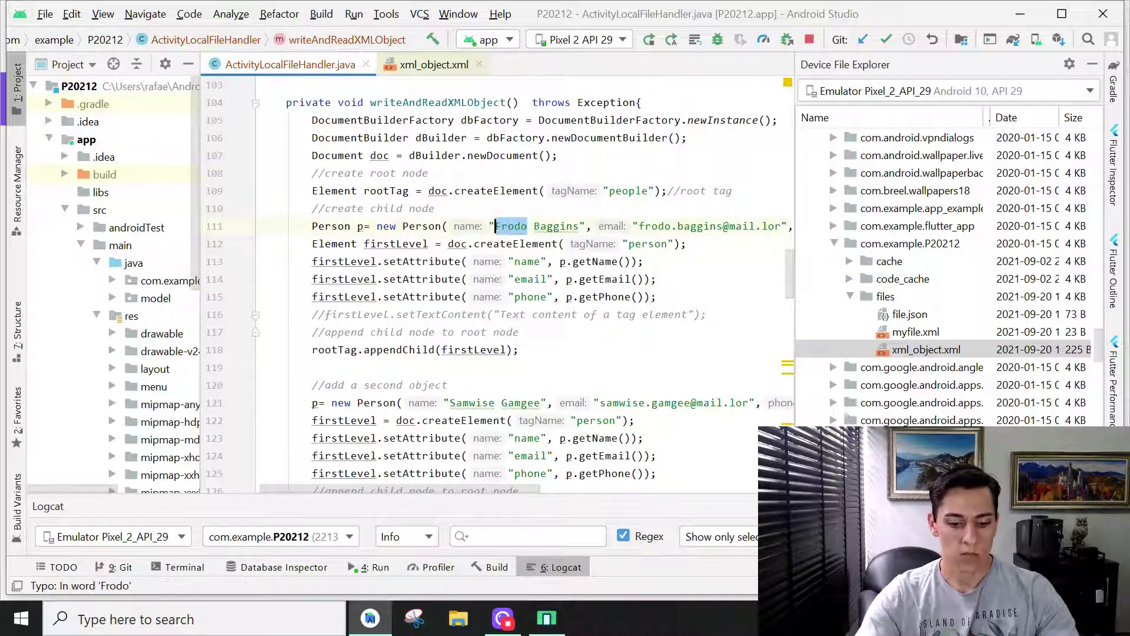
{"action": "type", "text": "FR"}
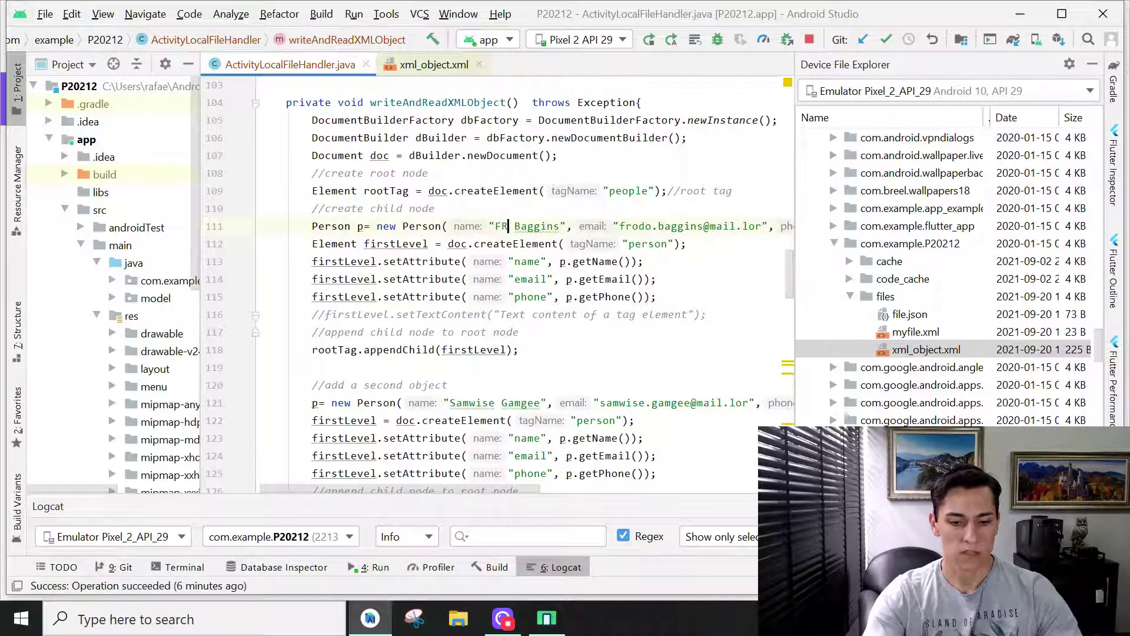
{"action": "key", "text": "ctrl+z"}
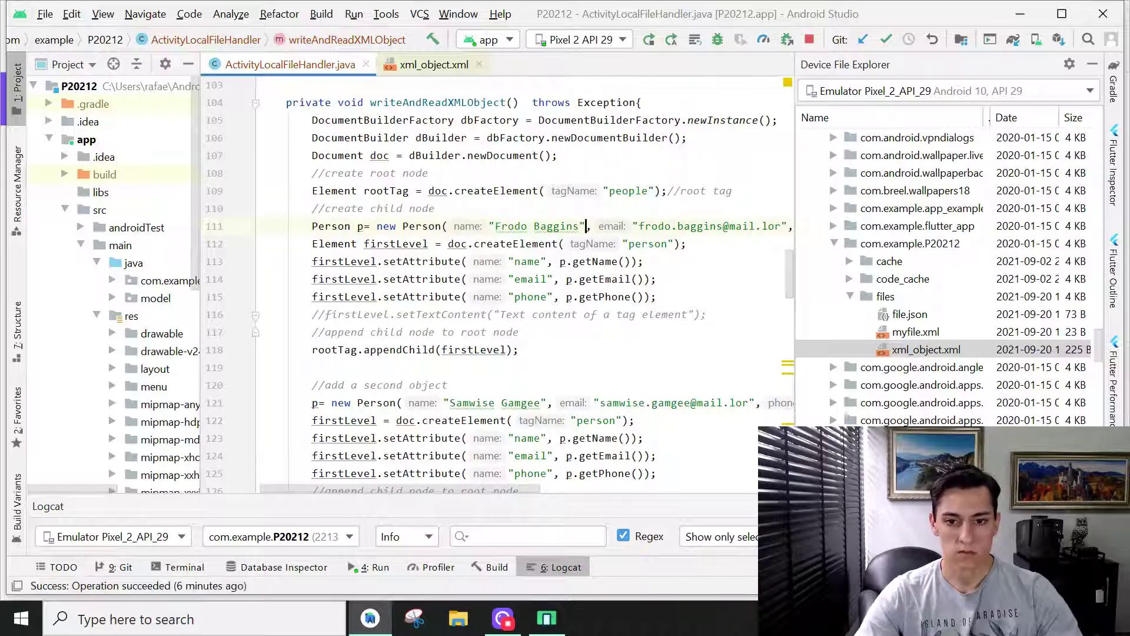
{"action": "type", "text": ".to"}
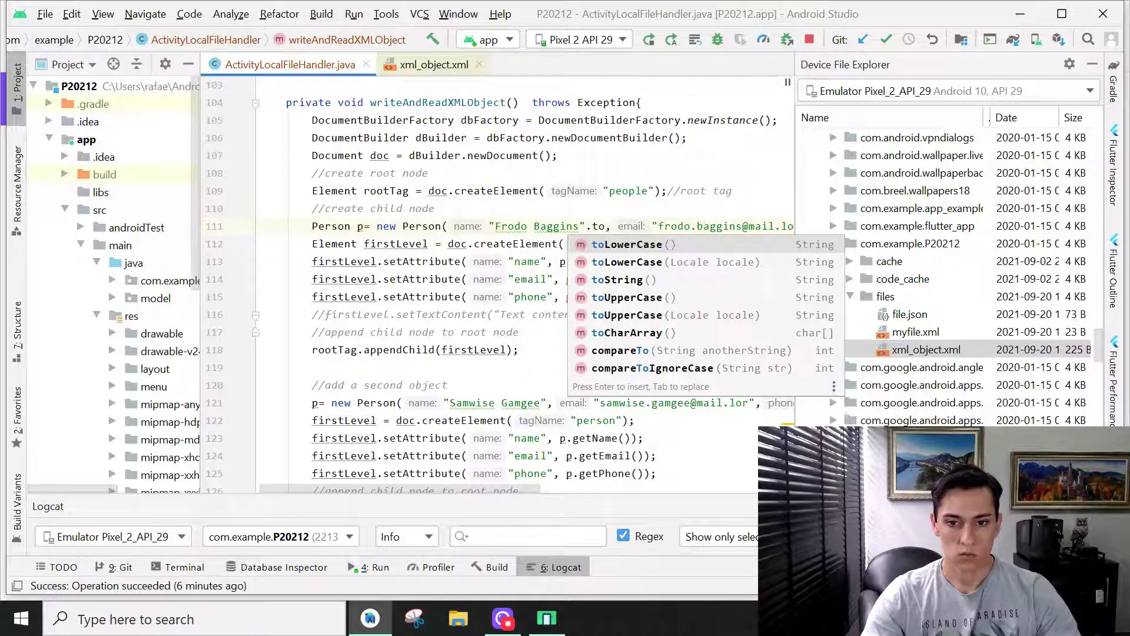
{"action": "key", "text": "Down"}
{"action": "key", "text": "Down"}
{"action": "key", "text": "Down"}
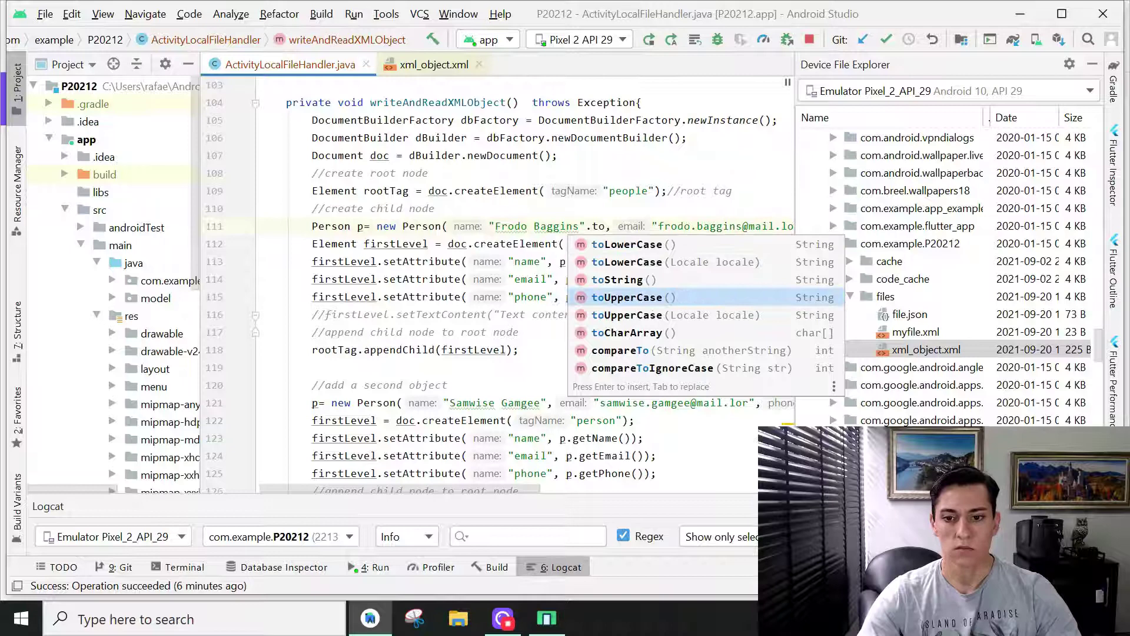
{"action": "key", "text": "Return"}
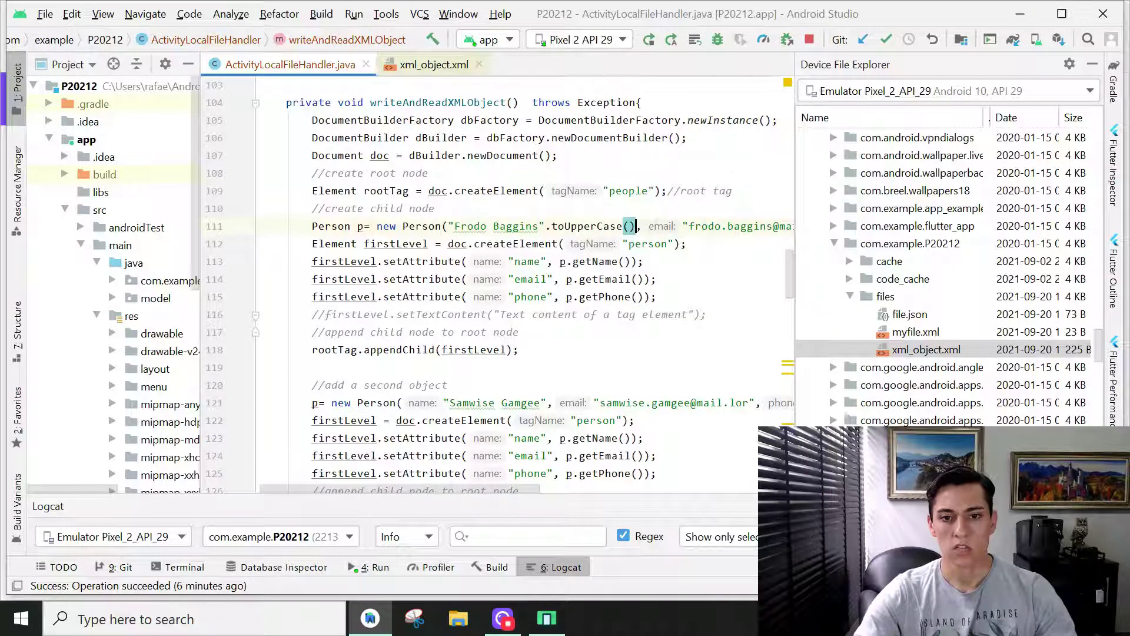
{"action": "left_click", "coordinate": [652, 38]}
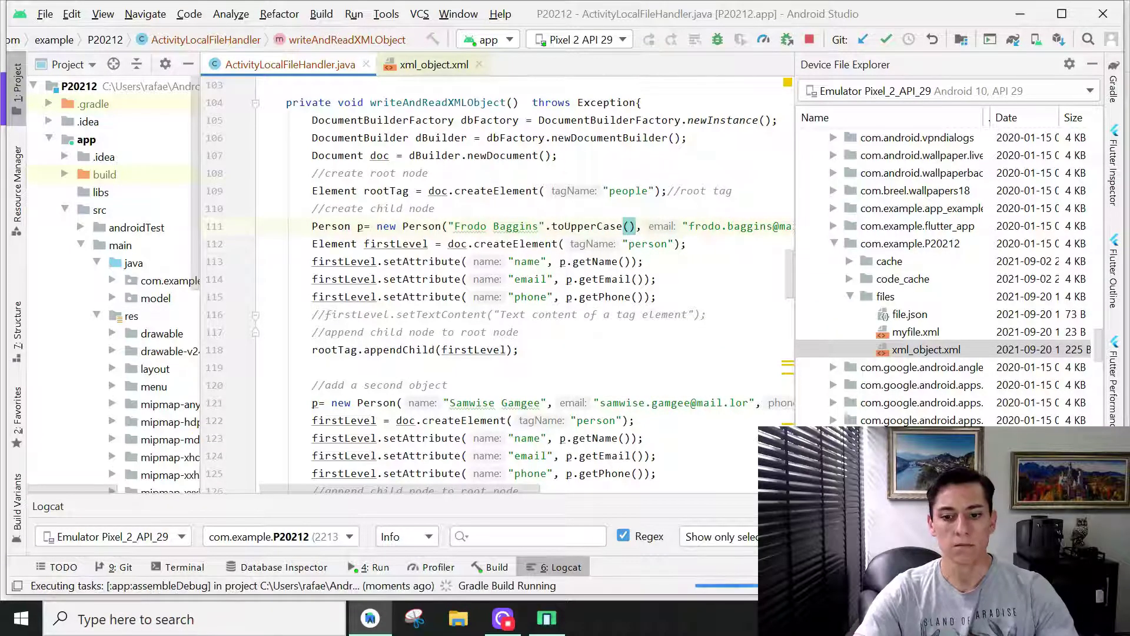
Step: Close xml_object.xml, enlarge Logcat, and highlight FRODO BAGGINS in the log output
{"action": "left_click", "coordinate": [477, 65]}
{"action": "left_click_drag", "start_coordinate": [656, 498], "coordinate": [645, 321]}
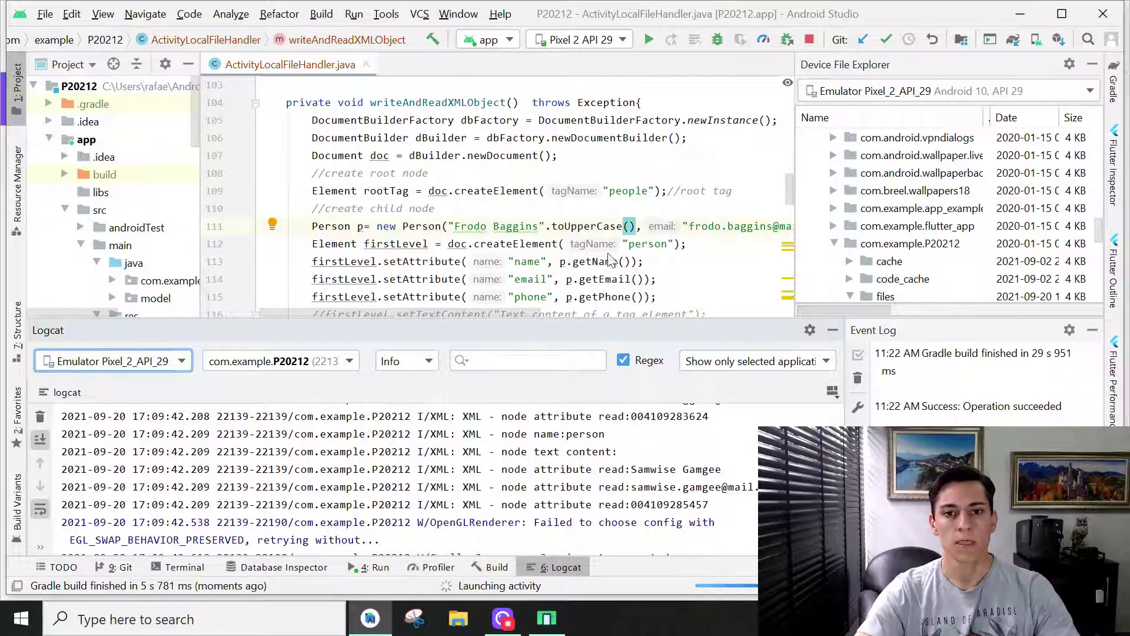
{"action": "scroll", "coordinate": [613, 261], "scroll_direction": "down", "scroll_amount": 1}
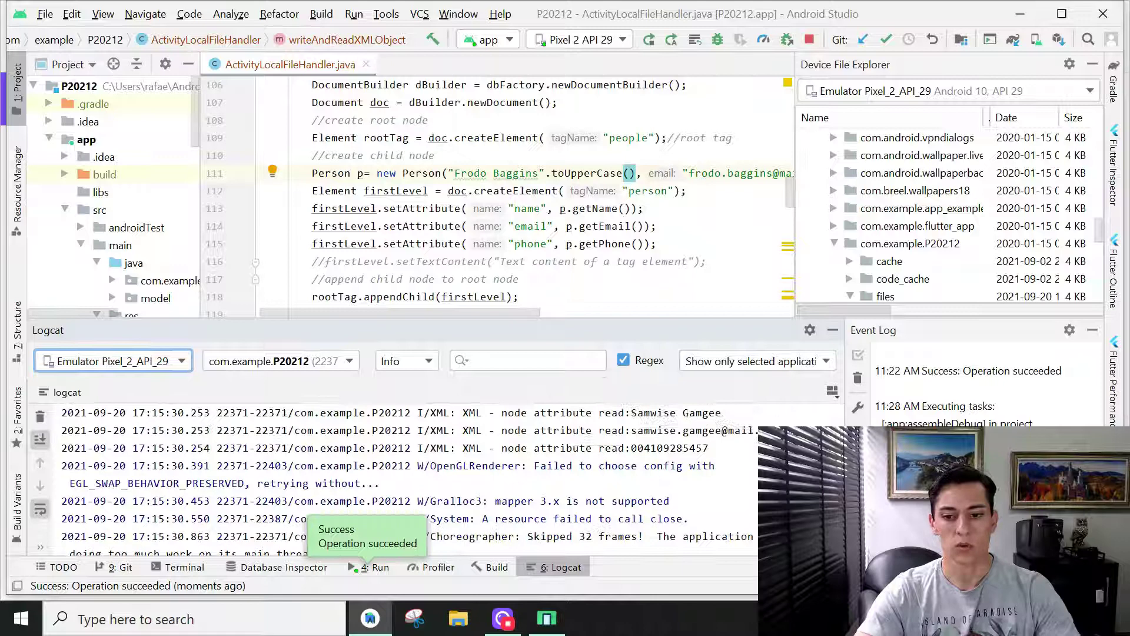
{"action": "scroll", "coordinate": [406, 477], "scroll_direction": "up", "scroll_amount": 3}
{"action": "scroll", "coordinate": [407, 476], "scroll_direction": "up", "scroll_amount": 2}
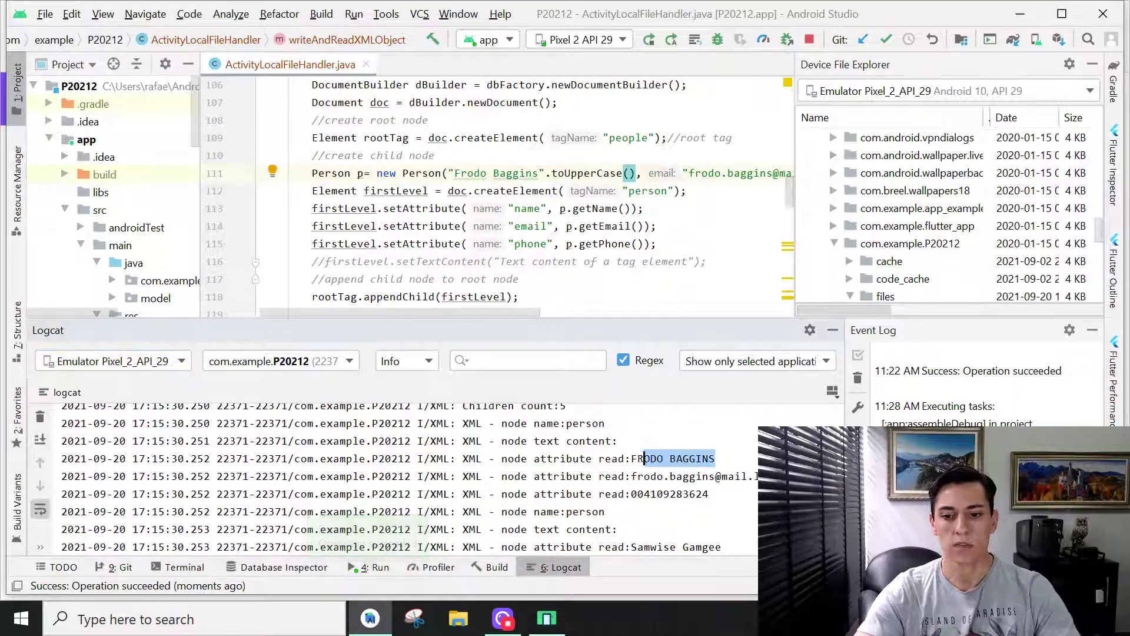
{"action": "left_click_drag", "start_coordinate": [715, 459], "coordinate": [631, 458]}
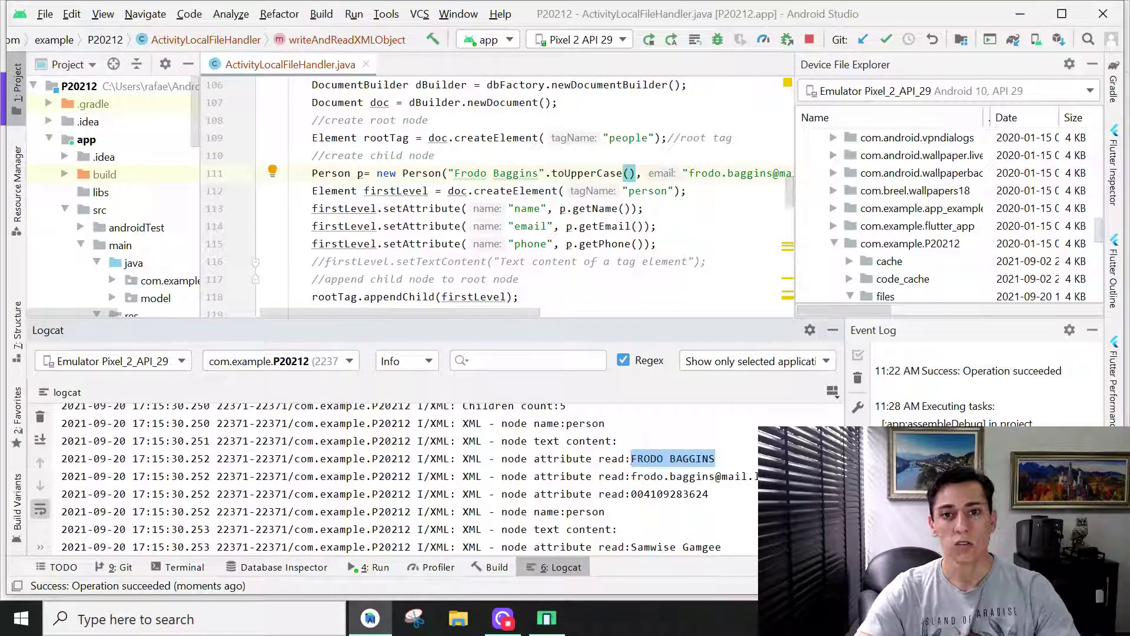
{"action": "left_click_drag", "start_coordinate": [793, 280], "coordinate": [671, 280]}
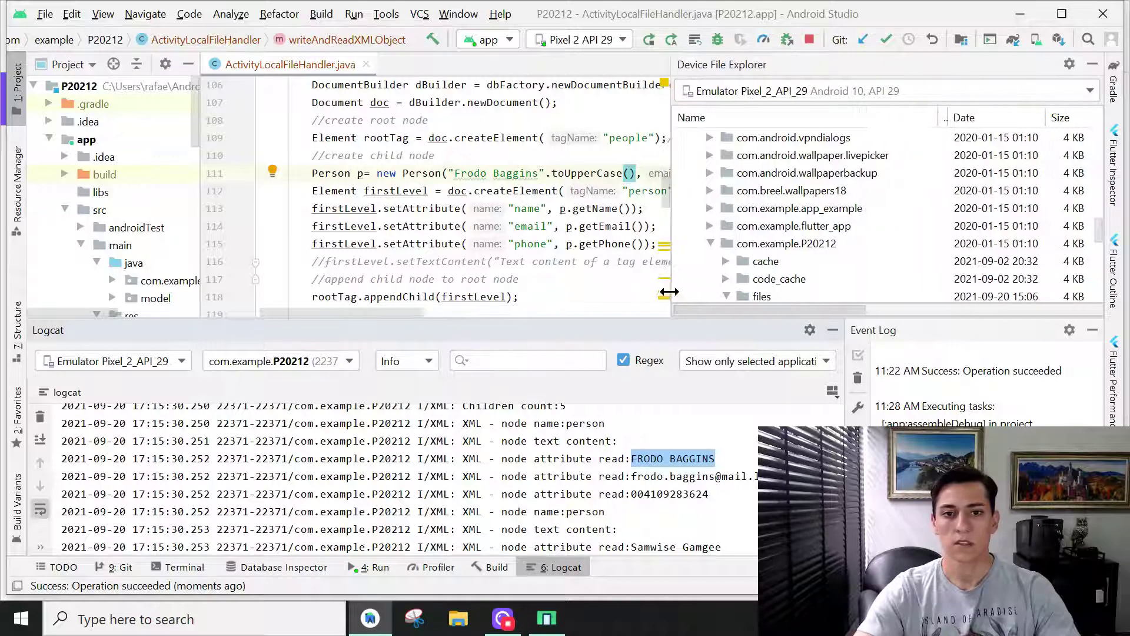
Step: Reopen xml_object.xml from the device, highlight FRODO BAGGINS, and return to the Java file
{"action": "left_click_drag", "start_coordinate": [623, 315], "coordinate": [626, 452]}
{"action": "scroll", "coordinate": [822, 279], "scroll_direction": "down", "scroll_amount": 2}
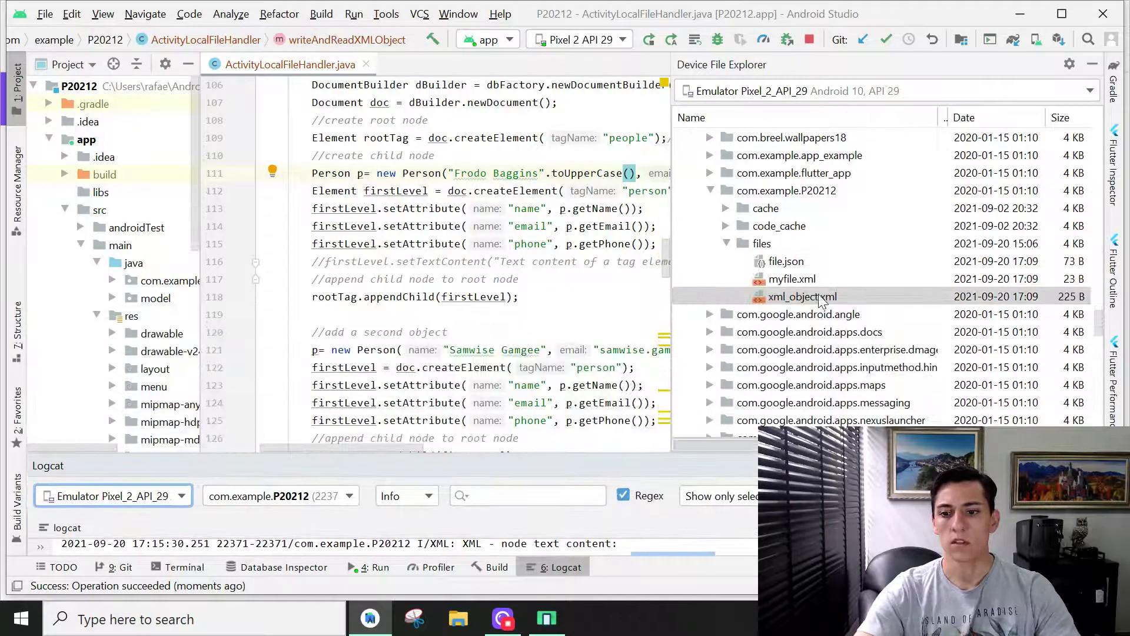
{"action": "scroll", "coordinate": [812, 269], "scroll_direction": "down", "scroll_amount": 2}
{"action": "double_click", "coordinate": [792, 244]}
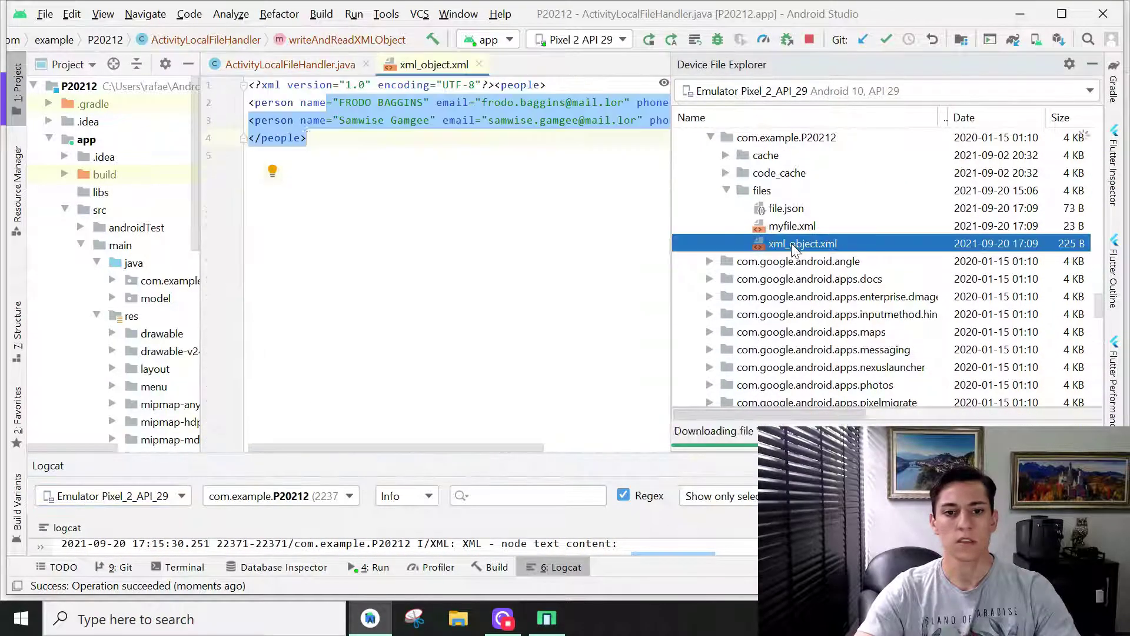
{"action": "left_click_drag", "start_coordinate": [423, 102], "coordinate": [338, 102]}
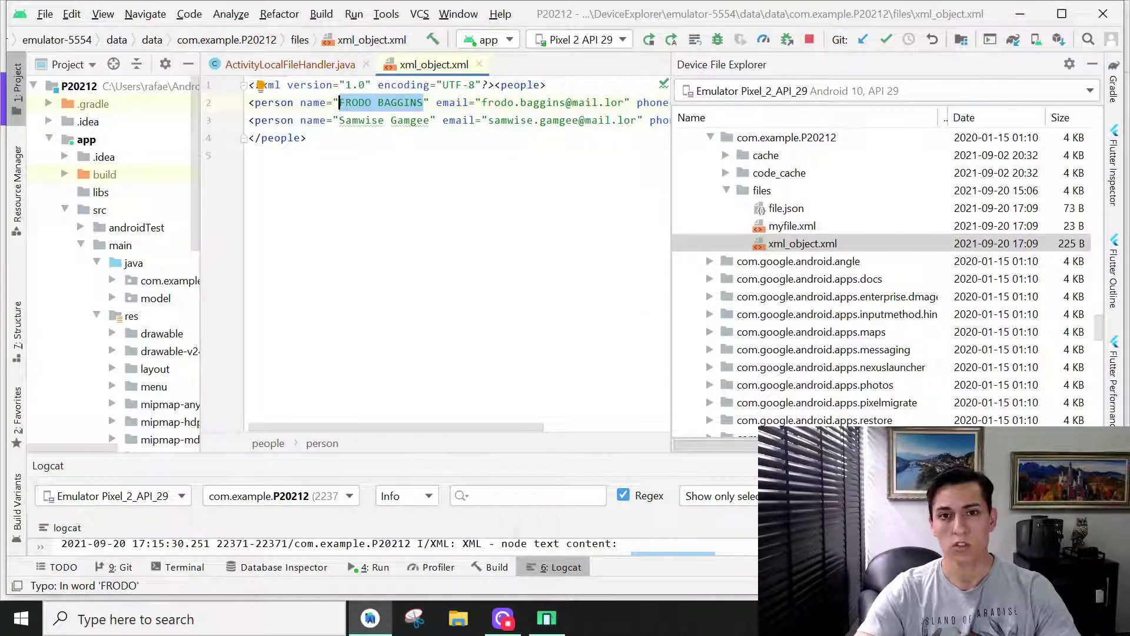
{"action": "left_click", "coordinate": [301, 64]}
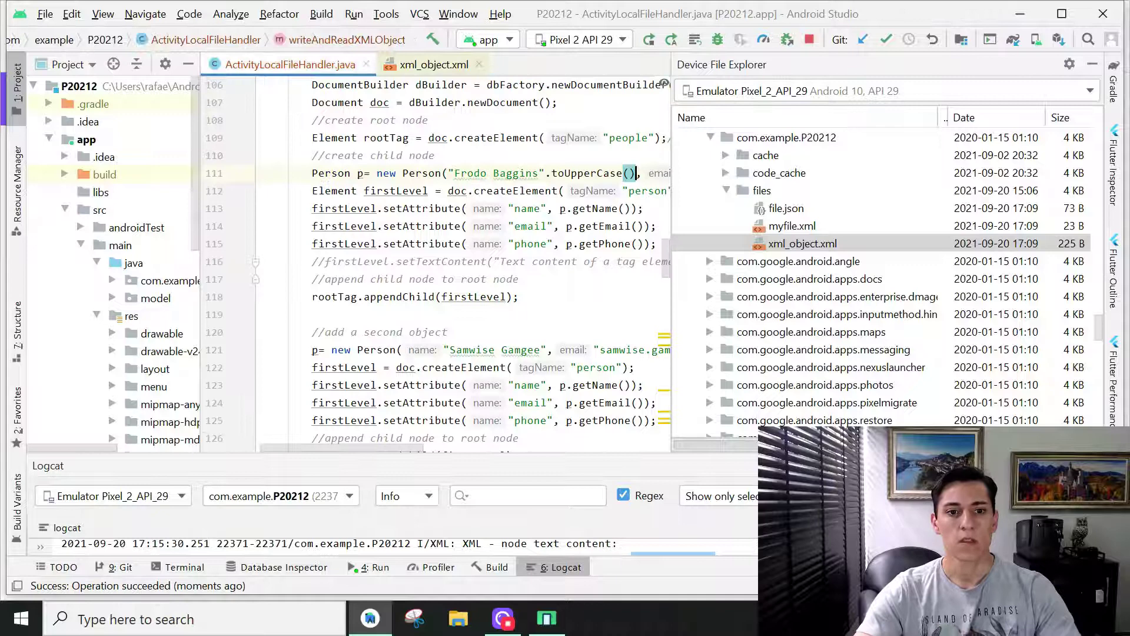
{"action": "left_click_drag", "start_coordinate": [671, 136], "coordinate": [830, 135]}
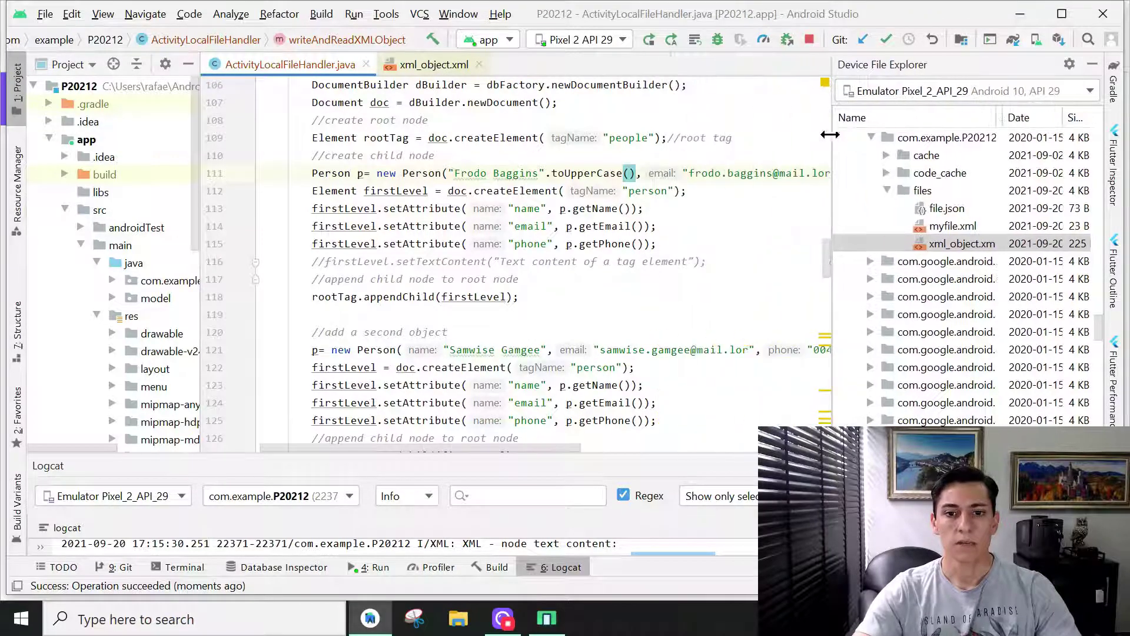
{"action": "scroll", "coordinate": [518, 260], "scroll_direction": "down", "scroll_amount": 1}
{"action": "scroll", "coordinate": [518, 259], "scroll_direction": "up", "scroll_amount": 2}
{"action": "scroll", "coordinate": [518, 259], "scroll_direction": "up", "scroll_amount": 2}
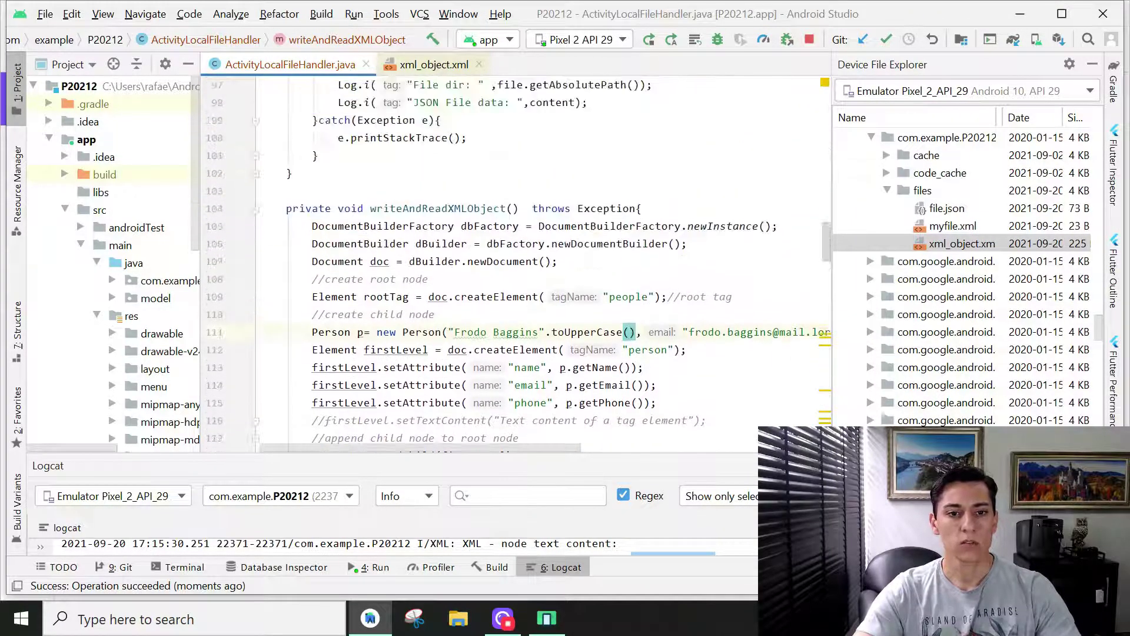
{"action": "scroll", "coordinate": [634, 332], "scroll_direction": "down", "scroll_amount": 1}
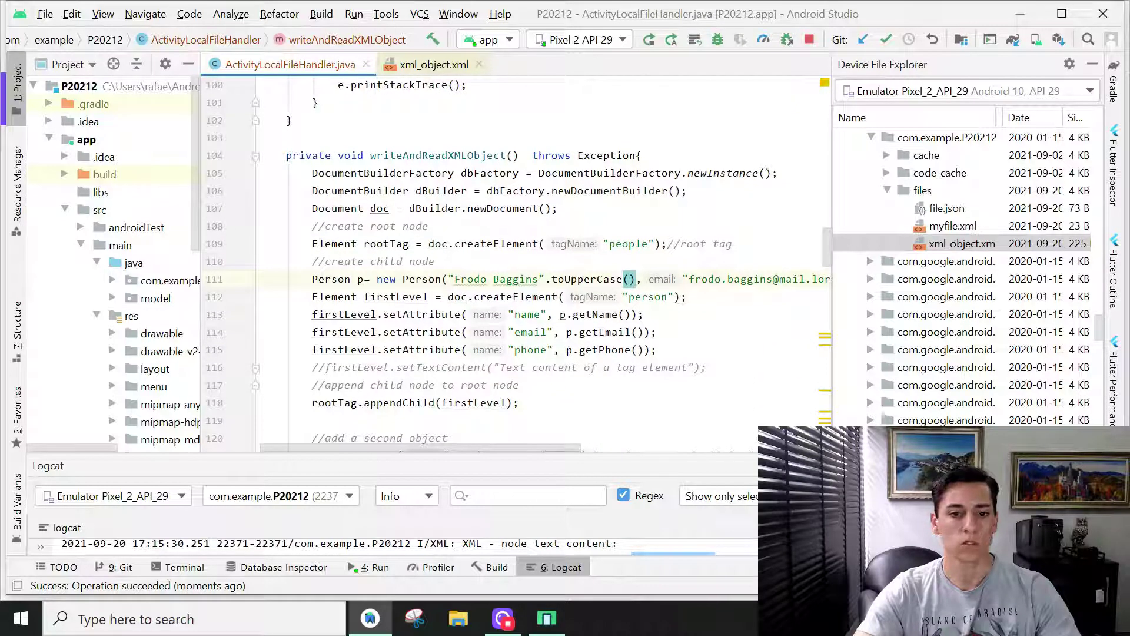
{"action": "left_click_drag", "start_coordinate": [312, 279], "coordinate": [547, 279]}
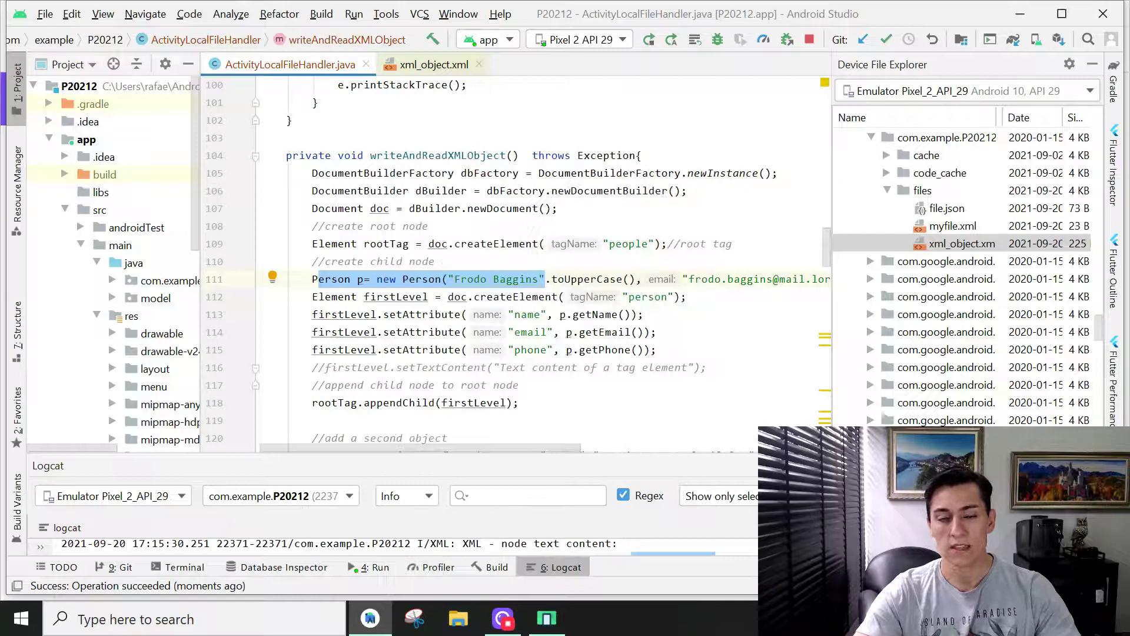
{"action": "left_click", "coordinate": [354, 333]}
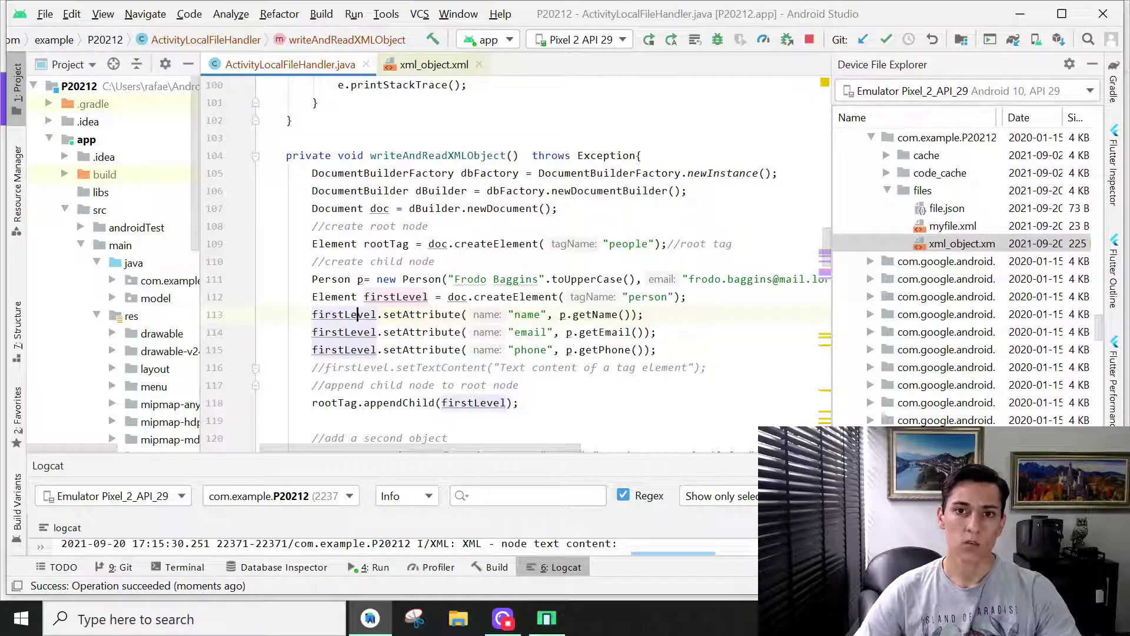
{"action": "scroll", "coordinate": [530, 265], "scroll_direction": "down", "scroll_amount": 3}
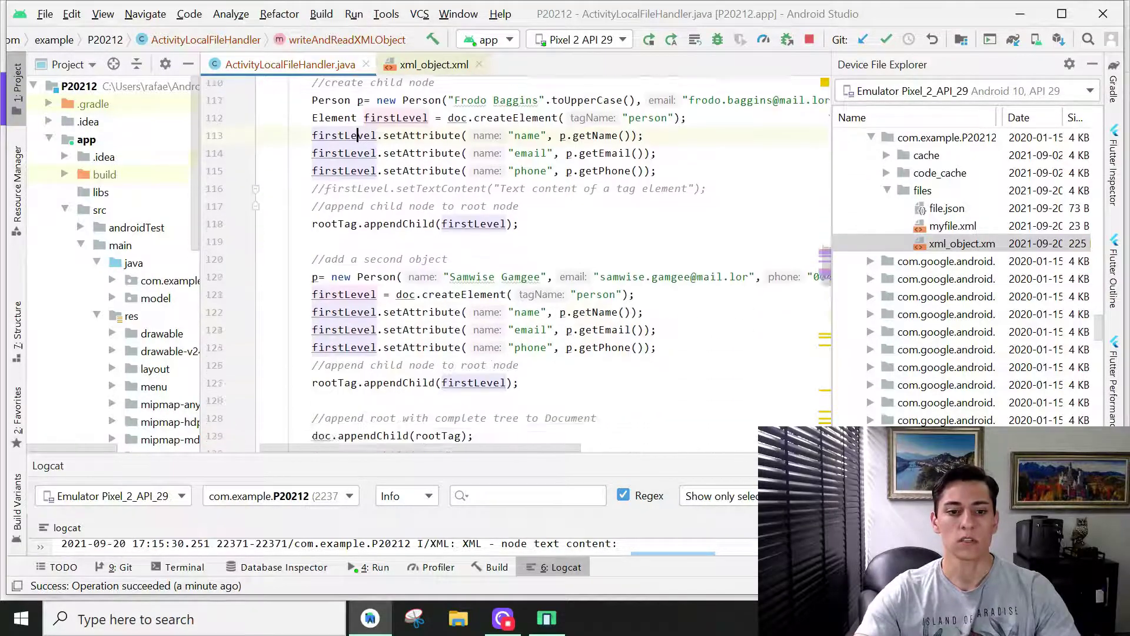
{"action": "scroll", "coordinate": [519, 264], "scroll_direction": "down", "scroll_amount": 3}
{"action": "scroll", "coordinate": [519, 263], "scroll_direction": "down", "scroll_amount": 2}
{"action": "scroll", "coordinate": [519, 263], "scroll_direction": "down", "scroll_amount": 3}
{"action": "scroll", "coordinate": [519, 263], "scroll_direction": "down", "scroll_amount": 2}
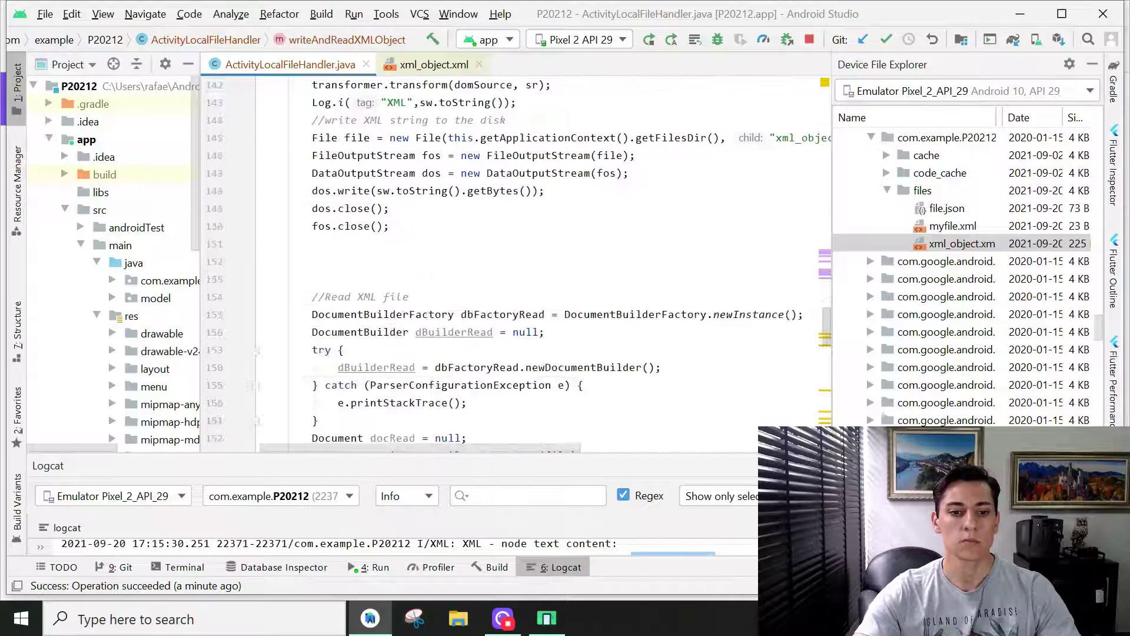
{"action": "scroll", "coordinate": [520, 263], "scroll_direction": "down", "scroll_amount": 3}
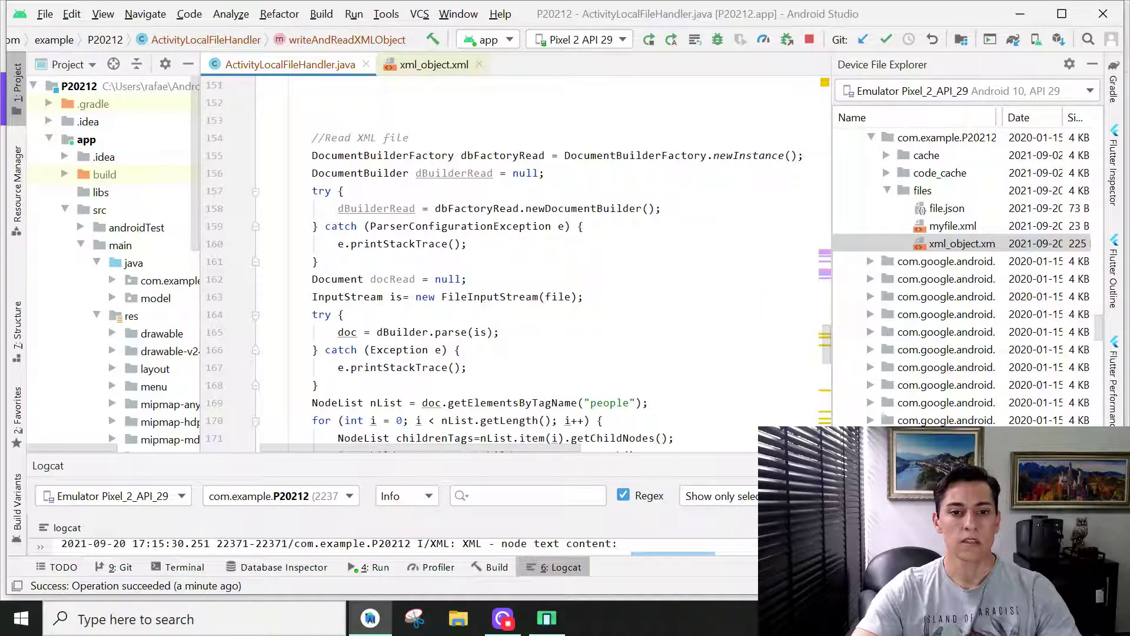
Step: Highlight the DocumentBuilder declaration, the newDocumentBuilder call and the input file argument
{"action": "left_click", "coordinate": [558, 296]}
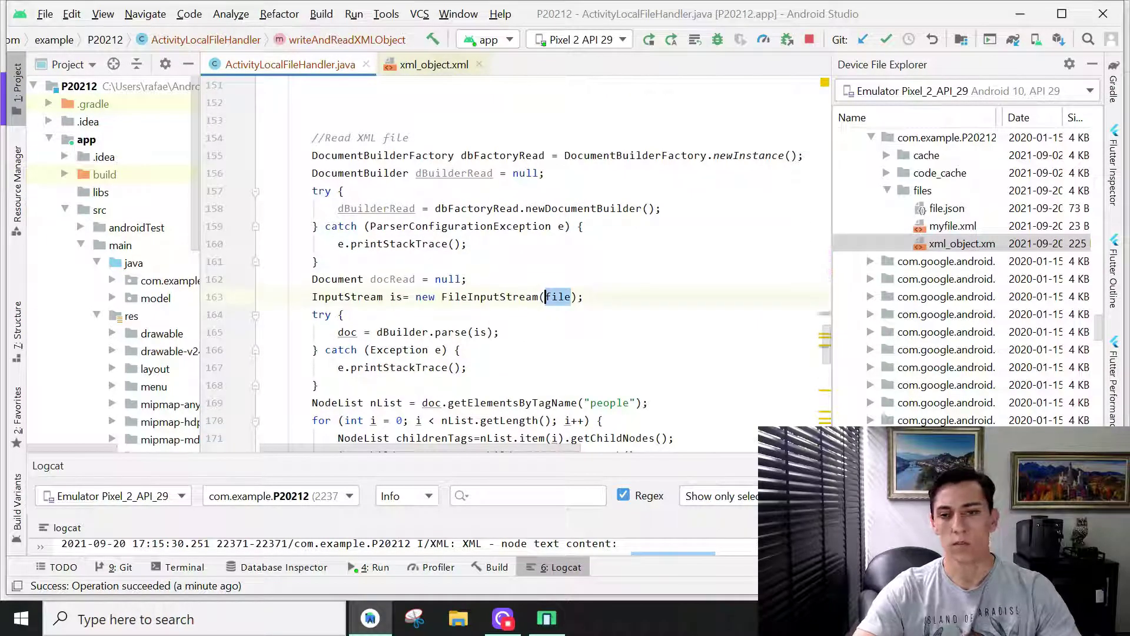
{"action": "scroll", "coordinate": [558, 296], "scroll_direction": "up", "scroll_amount": 3}
{"action": "scroll", "coordinate": [558, 264], "scroll_direction": "up", "scroll_amount": 2}
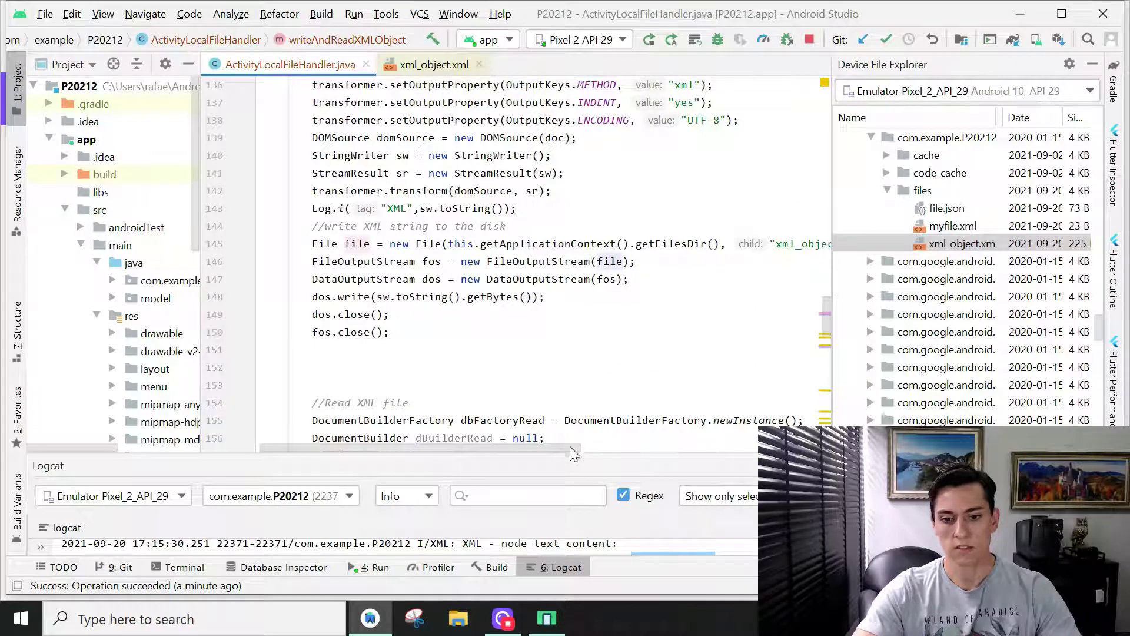
{"action": "scroll", "coordinate": [573, 453], "scroll_direction": "right", "scroll_amount": 3}
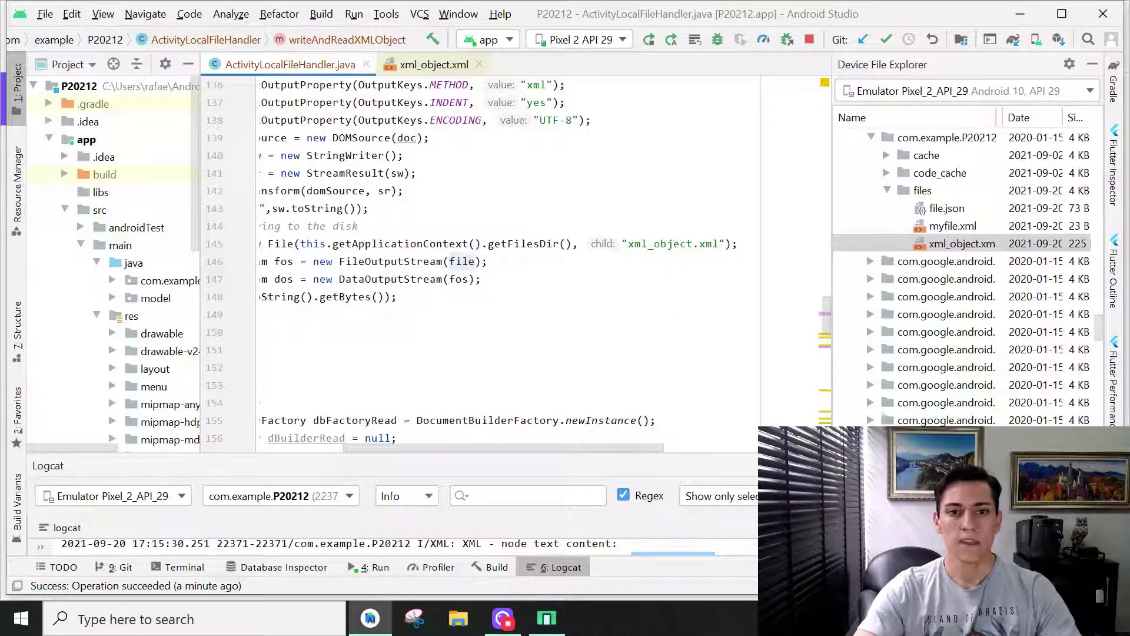
{"action": "scroll", "coordinate": [521, 265], "scroll_direction": "left", "scroll_amount": 2}
{"action": "scroll", "coordinate": [521, 265], "scroll_direction": "down", "scroll_amount": 3}
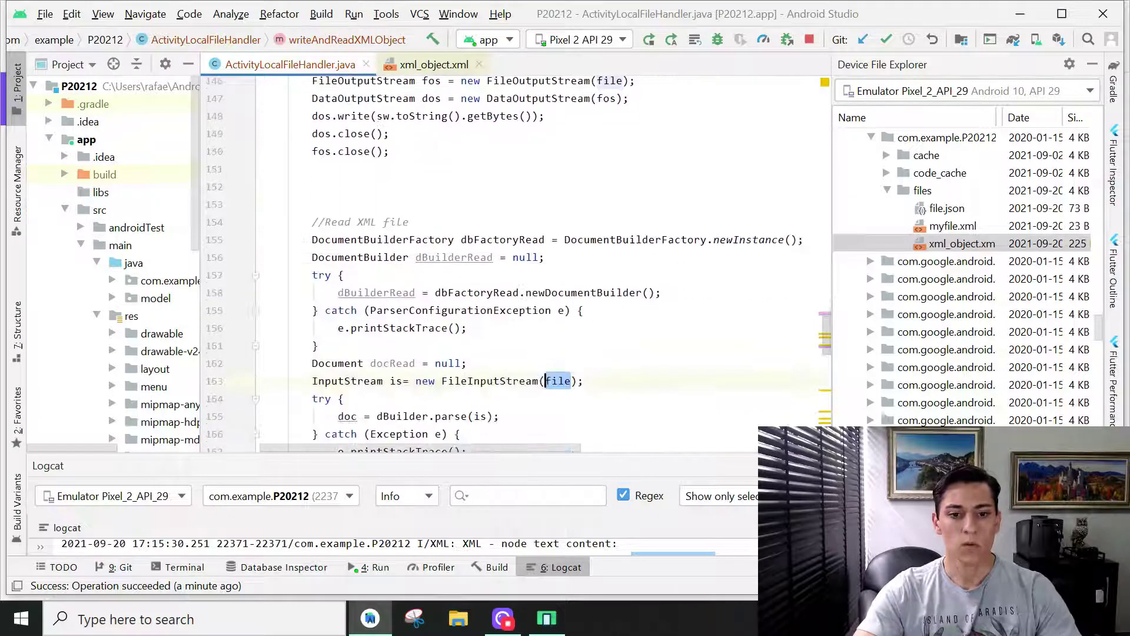
{"action": "scroll", "coordinate": [521, 265], "scroll_direction": "down", "scroll_amount": 2}
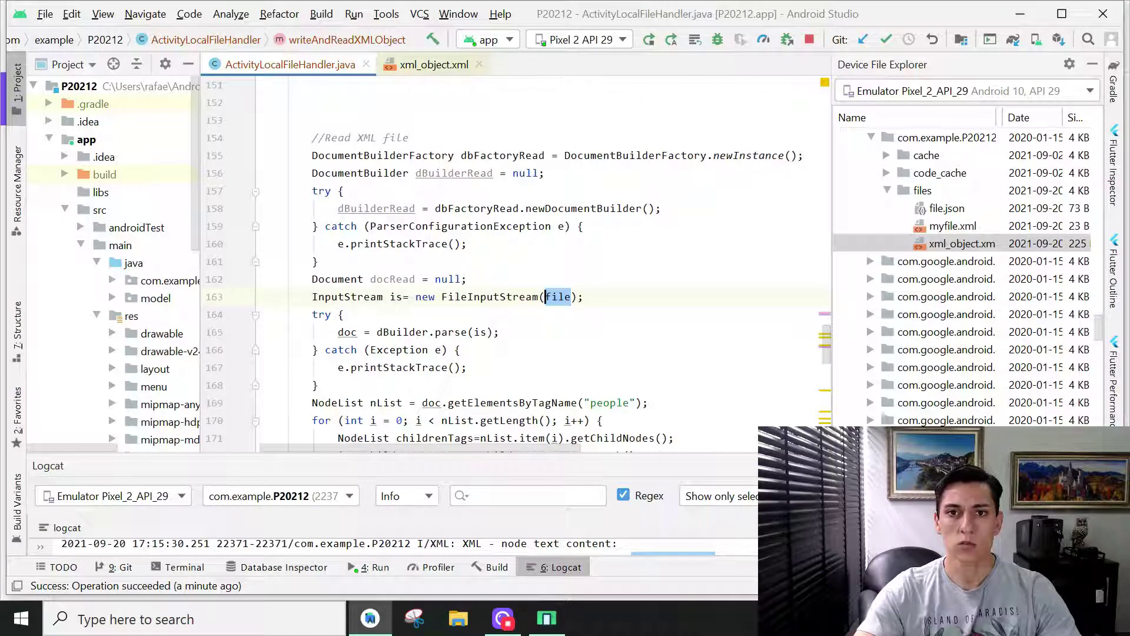
{"action": "scroll", "coordinate": [522, 265], "scroll_direction": "down", "scroll_amount": 2}
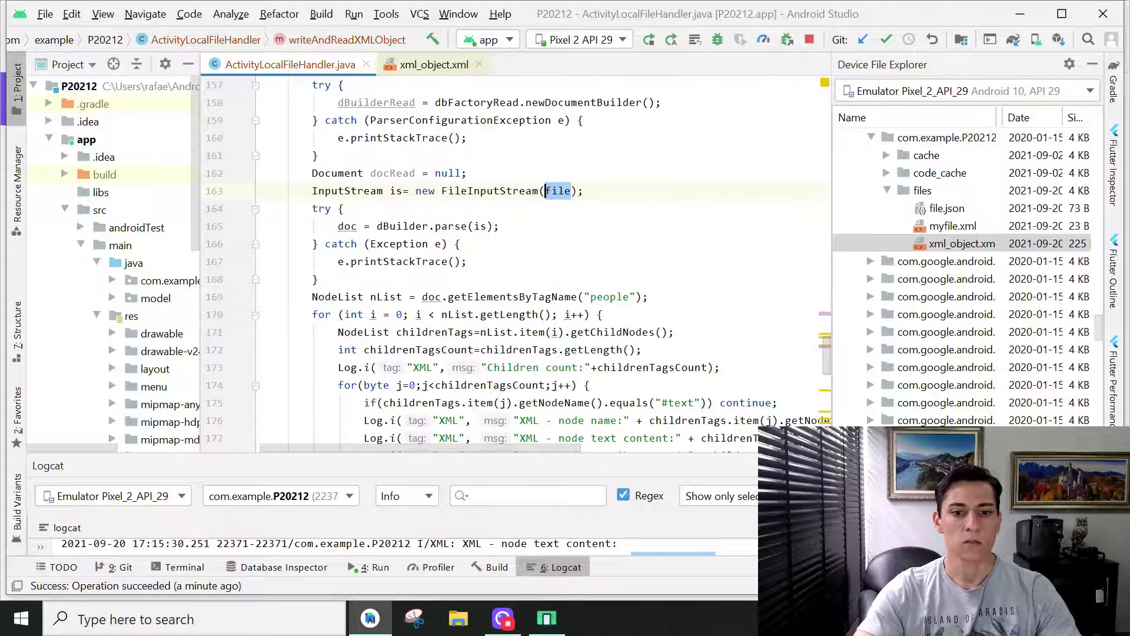
{"action": "left_click", "coordinate": [343, 226]}
{"action": "scroll", "coordinate": [343, 227], "scroll_direction": "up", "scroll_amount": 1}
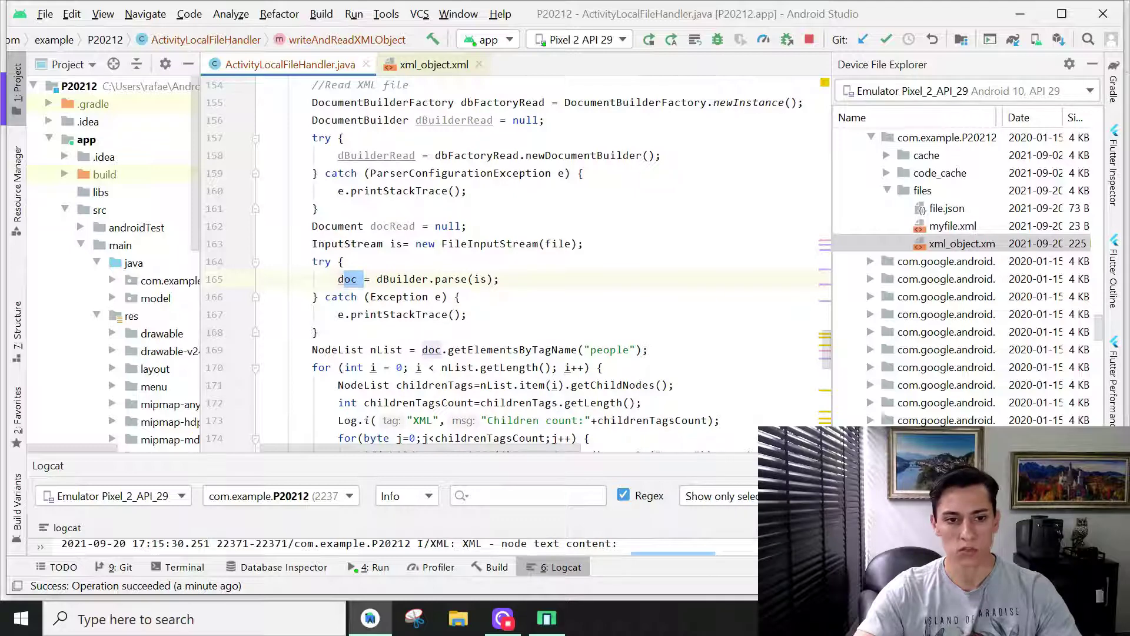
{"action": "scroll", "coordinate": [522, 265], "scroll_direction": "up", "scroll_amount": 1}
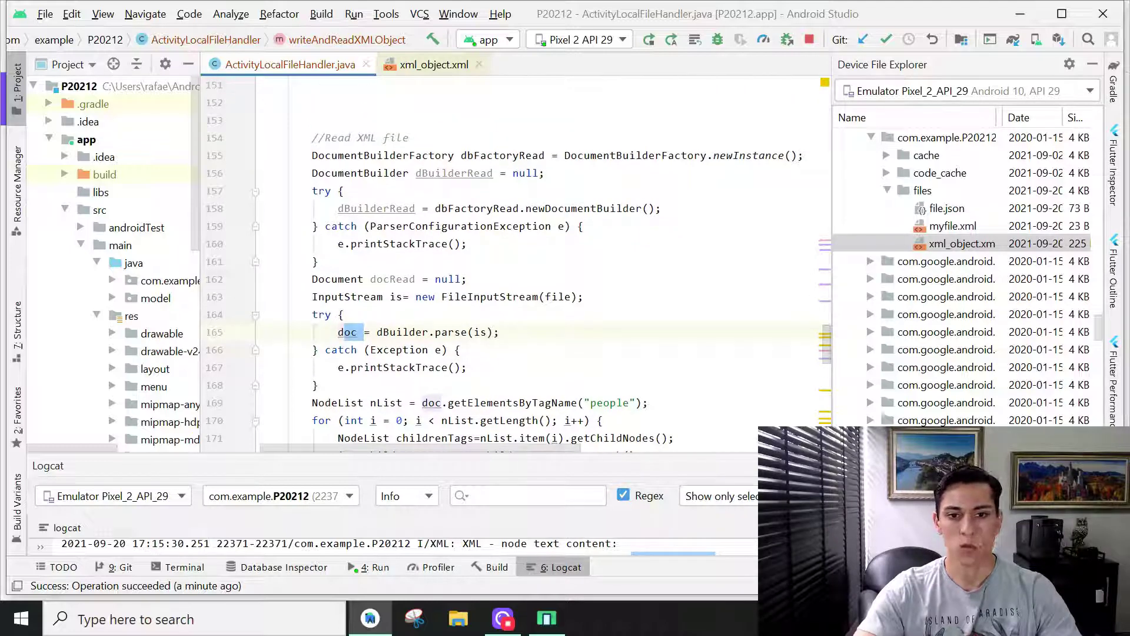
{"action": "left_click_drag", "start_coordinate": [545, 173], "coordinate": [312, 173]}
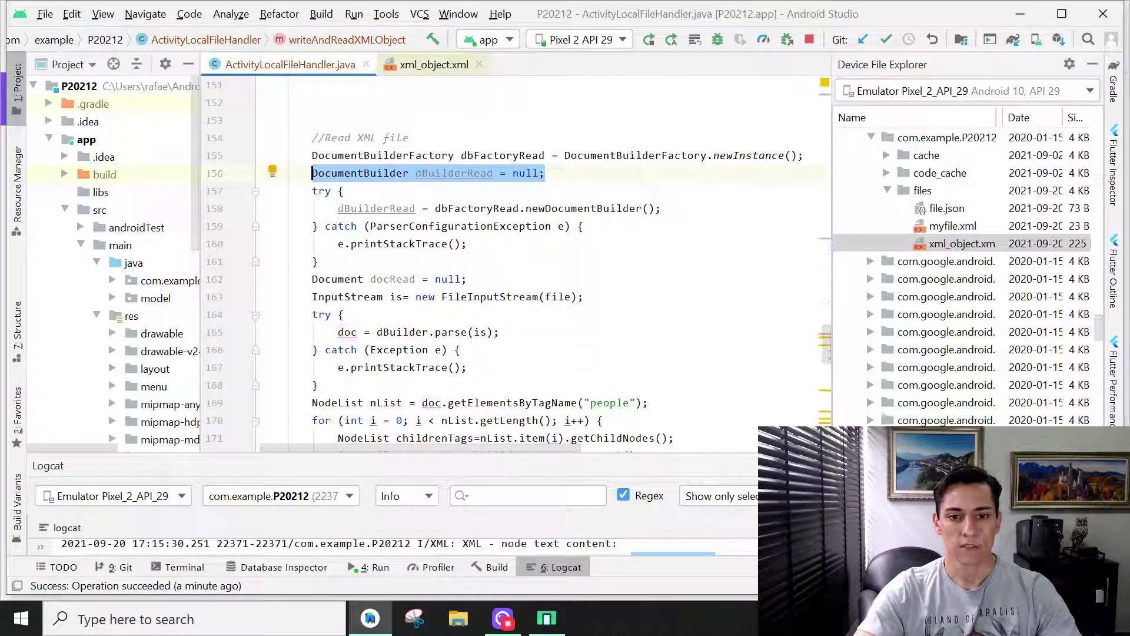
{"action": "left_click_drag", "start_coordinate": [661, 208], "coordinate": [467, 209]}
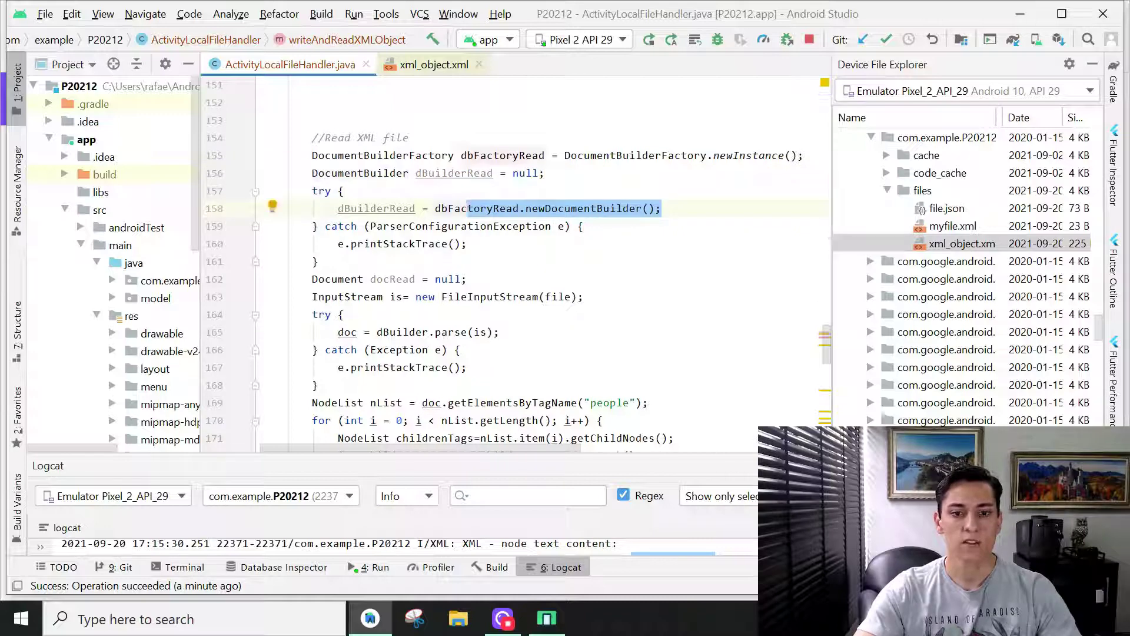
{"action": "left_click_drag", "start_coordinate": [572, 296], "coordinate": [545, 298]}
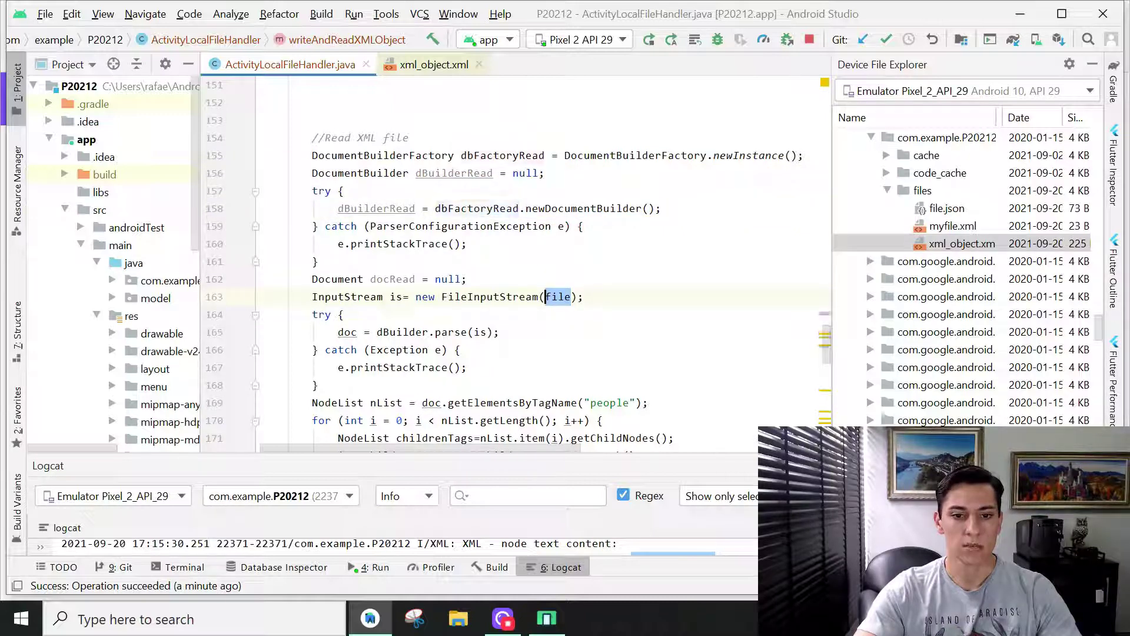
Step: Highlight the parse call, doc, the people tag lookup and the getAttributes logging, then view xml_object.xml
{"action": "left_click_drag", "start_coordinate": [434, 333], "coordinate": [488, 332]}
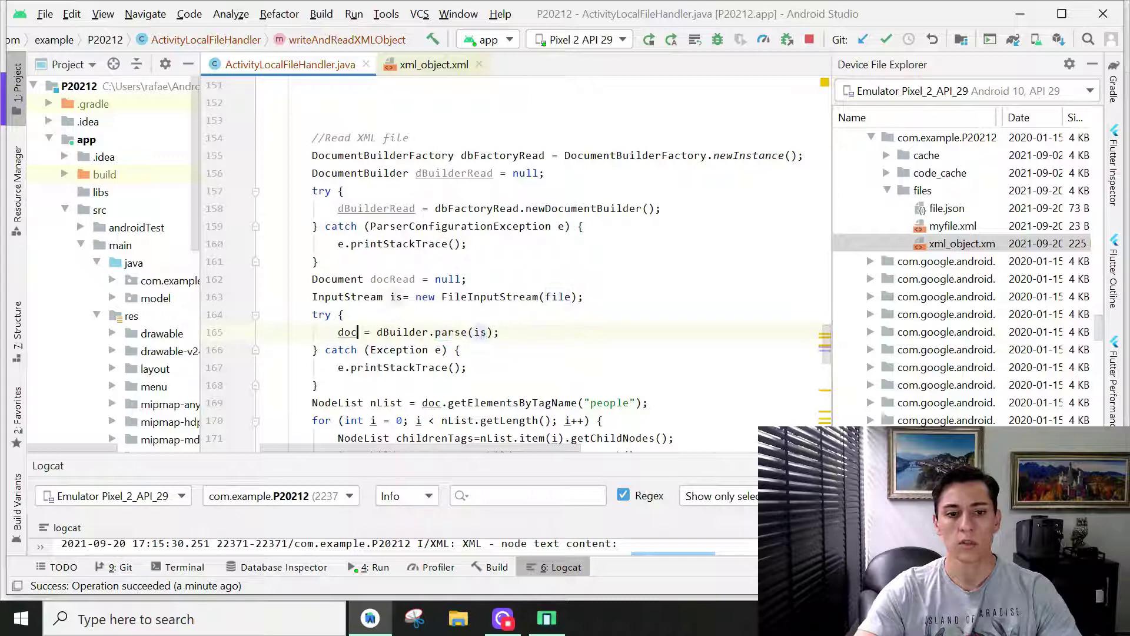
{"action": "left_click_drag", "start_coordinate": [358, 332], "coordinate": [331, 333]}
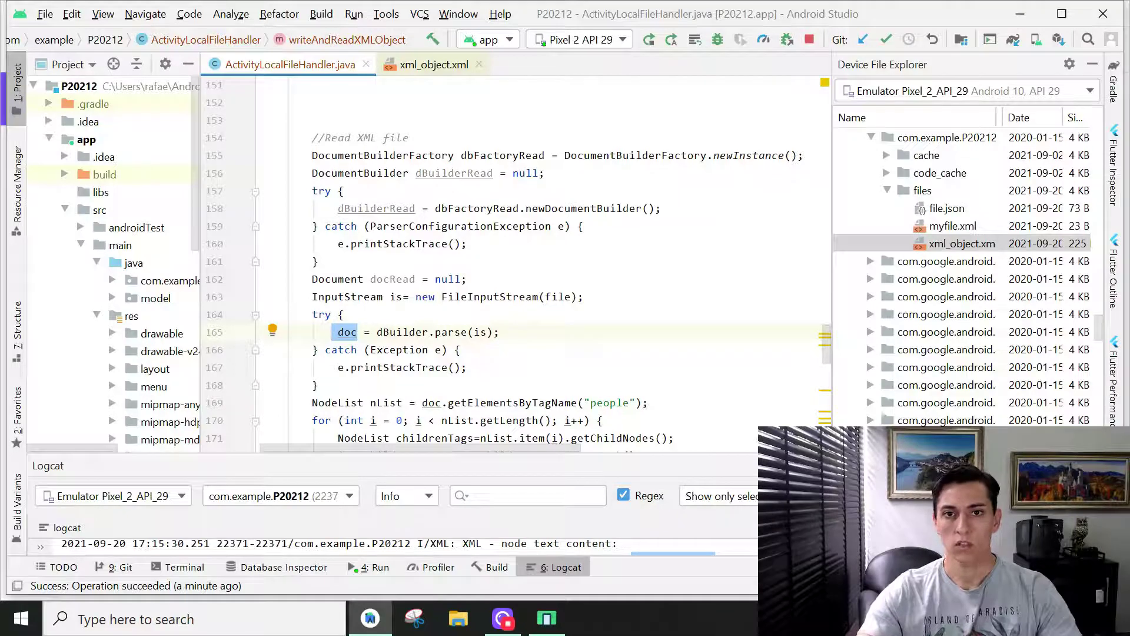
{"action": "scroll", "coordinate": [519, 264], "scroll_direction": "down", "scroll_amount": 2}
{"action": "scroll", "coordinate": [519, 264], "scroll_direction": "down", "scroll_amount": 2}
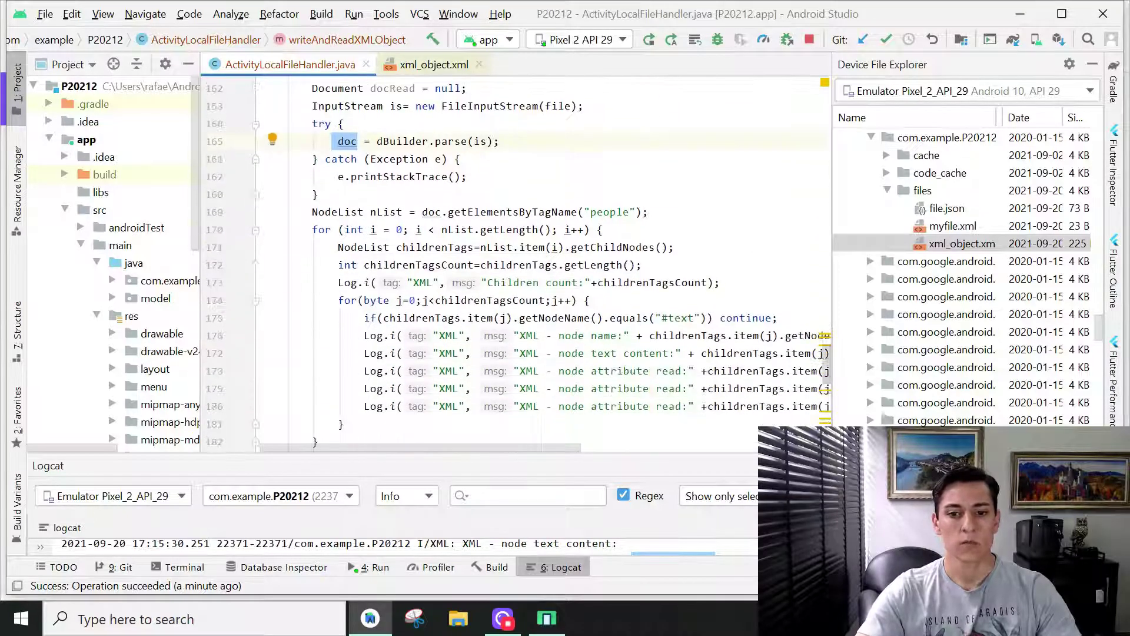
{"action": "left_click_drag", "start_coordinate": [635, 191], "coordinate": [589, 191]}
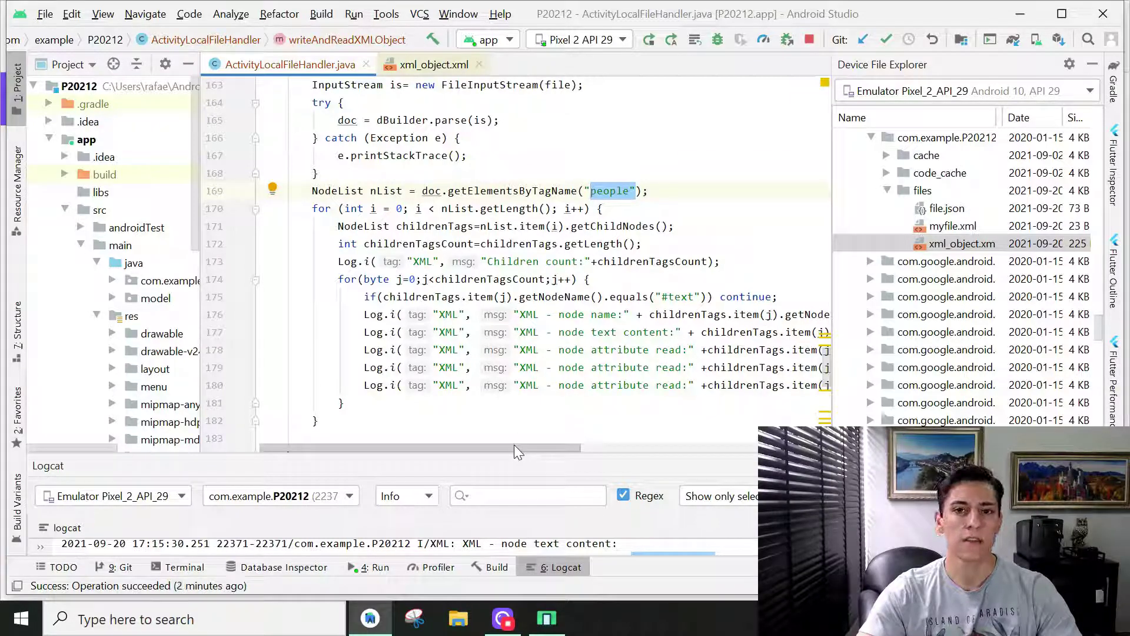
{"action": "mouse_move", "coordinate": [494, 446]}
{"action": "left_mouse_down"}
{"action": "mouse_move", "coordinate": [549, 448]}
{"action": "mouse_move", "coordinate": [509, 448]}
{"action": "left_mouse_up"}
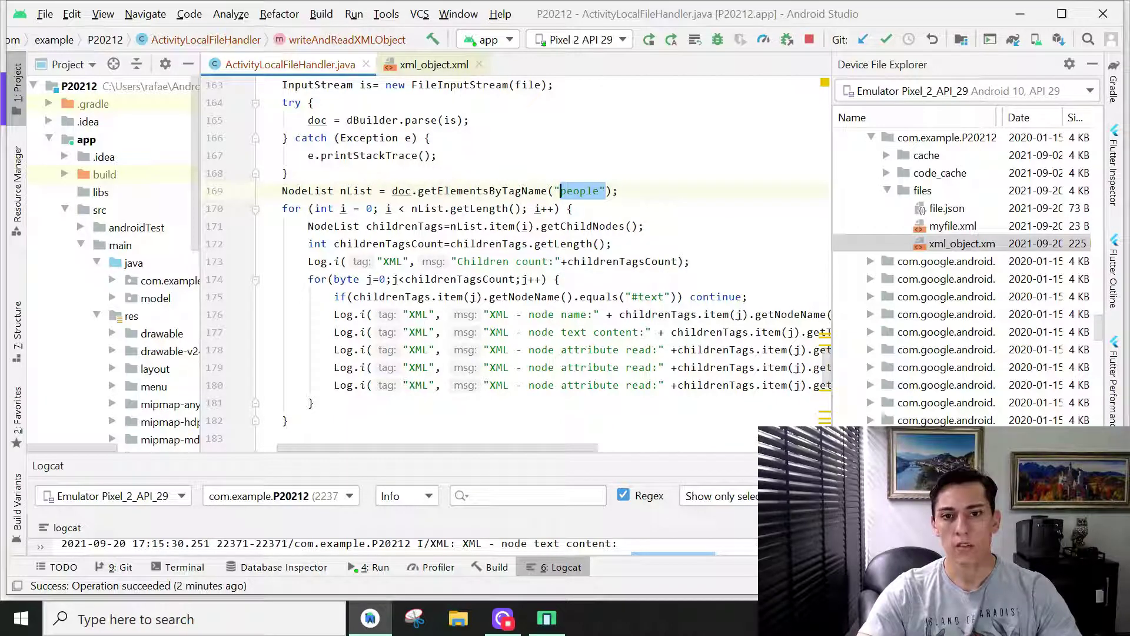
{"action": "left_click", "coordinate": [609, 448]}
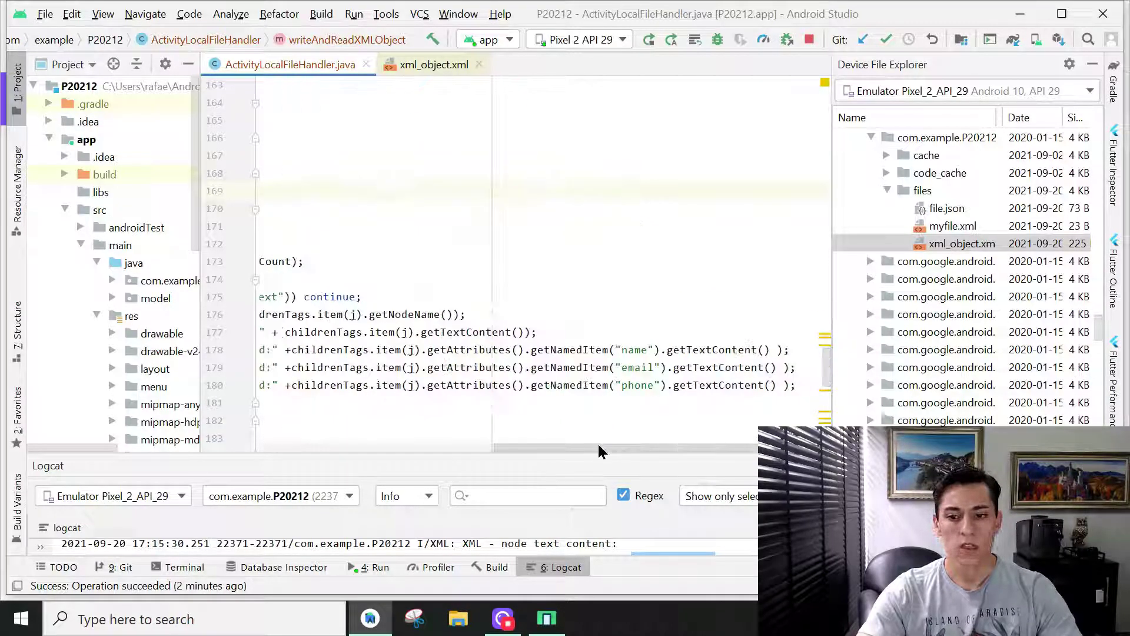
{"action": "double_click", "coordinate": [491, 367]}
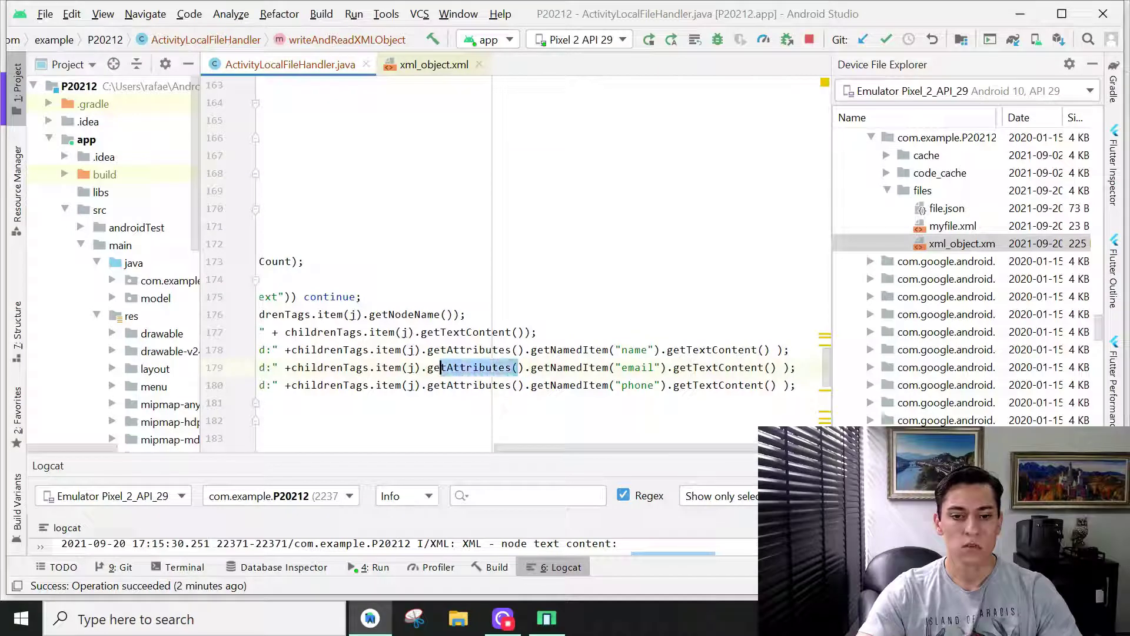
{"action": "left_click_drag", "start_coordinate": [568, 451], "coordinate": [490, 451]}
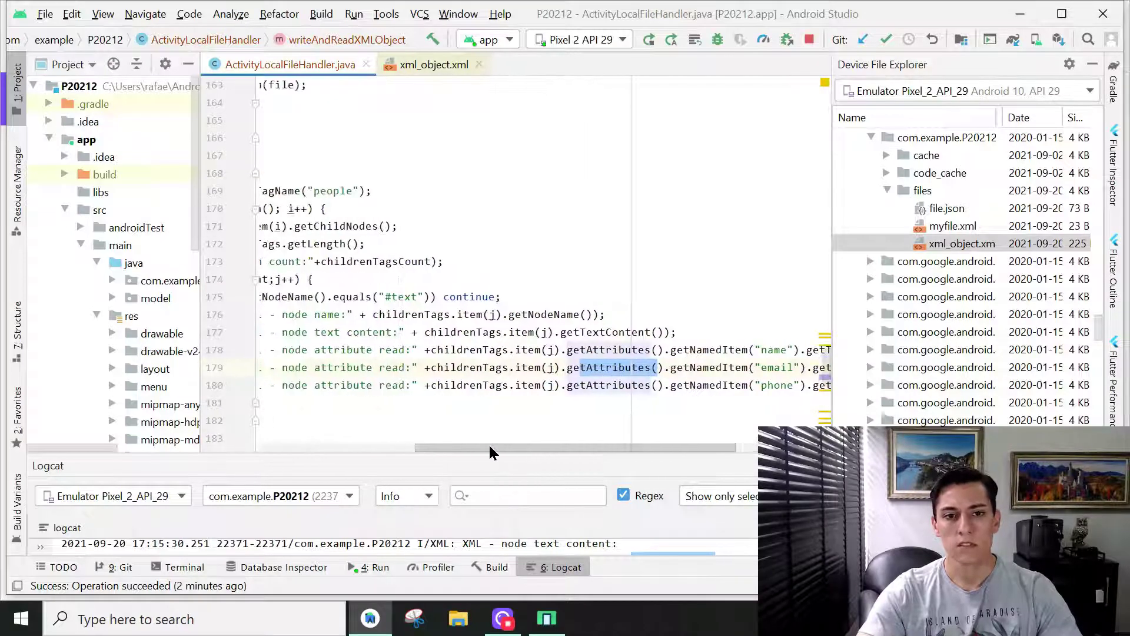
{"action": "left_click", "coordinate": [424, 65]}
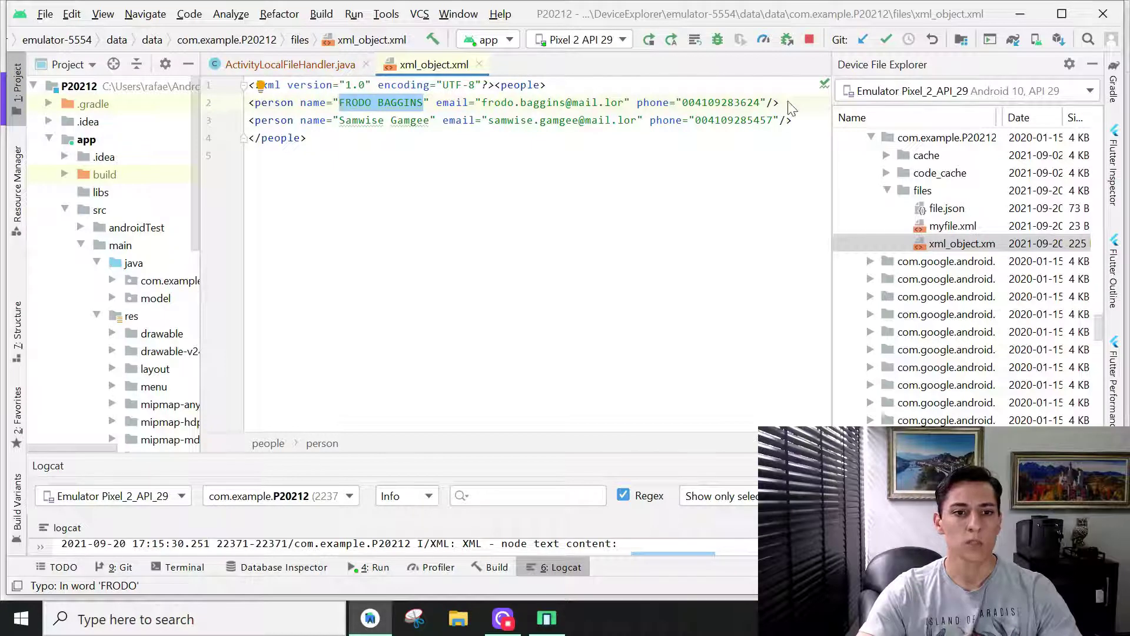
Step: Make the first person element enclose 'some text...' with a closing </person> tag
{"action": "mouse_move", "coordinate": [794, 105]}
{"action": "left_mouse_down"}
{"action": "mouse_move", "coordinate": [671, 120]}
{"action": "mouse_move", "coordinate": [257, 105]}
{"action": "left_mouse_up"}
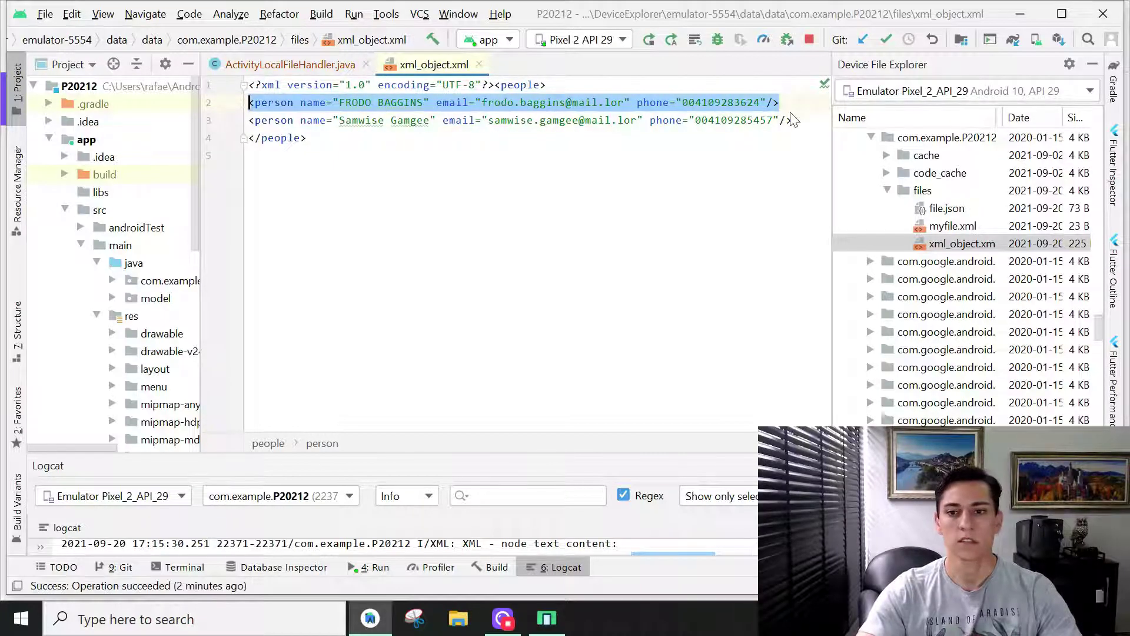
{"action": "left_click", "coordinate": [767, 102]}
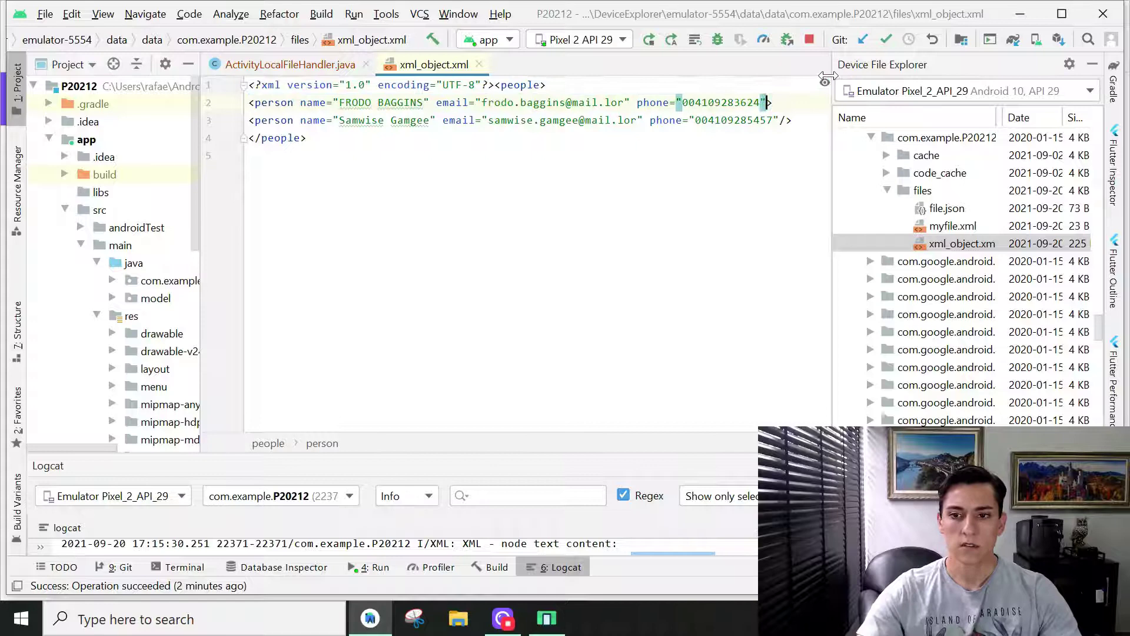
{"action": "type", "text": ">"}
{"action": "key", "text": "Return"}
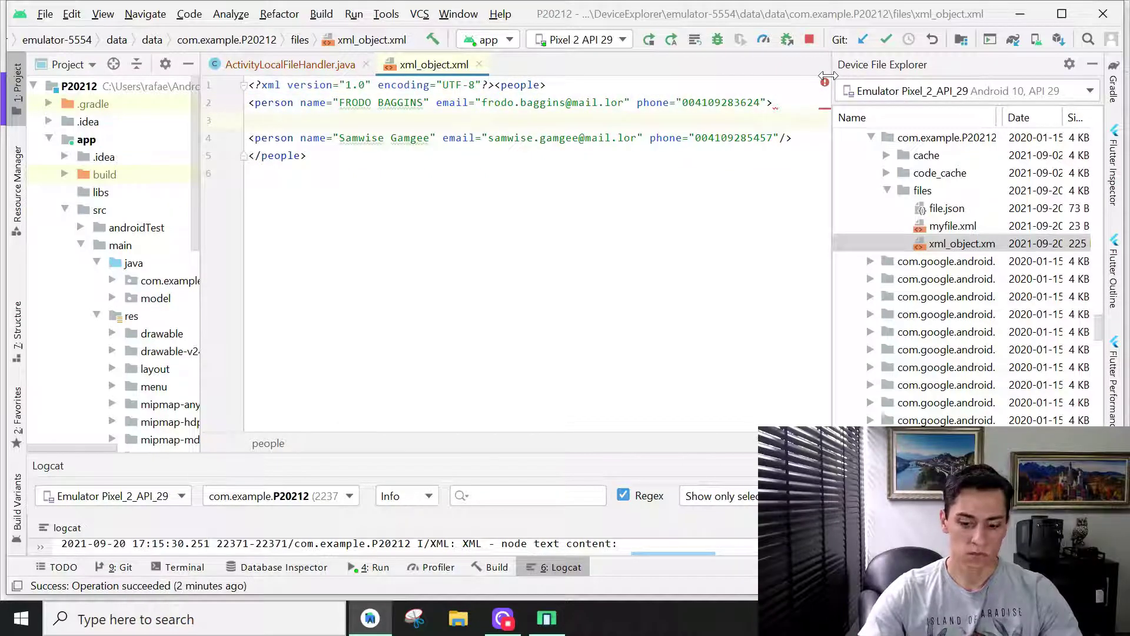
{"action": "type", "text": "<>"}
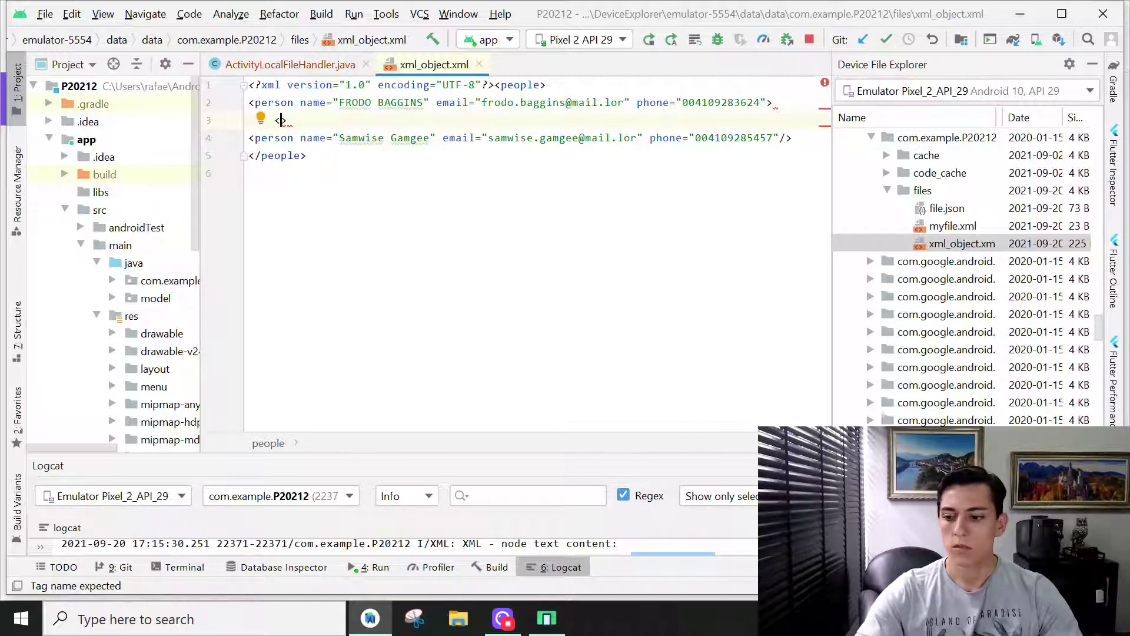
{"action": "key", "text": "super+space"}
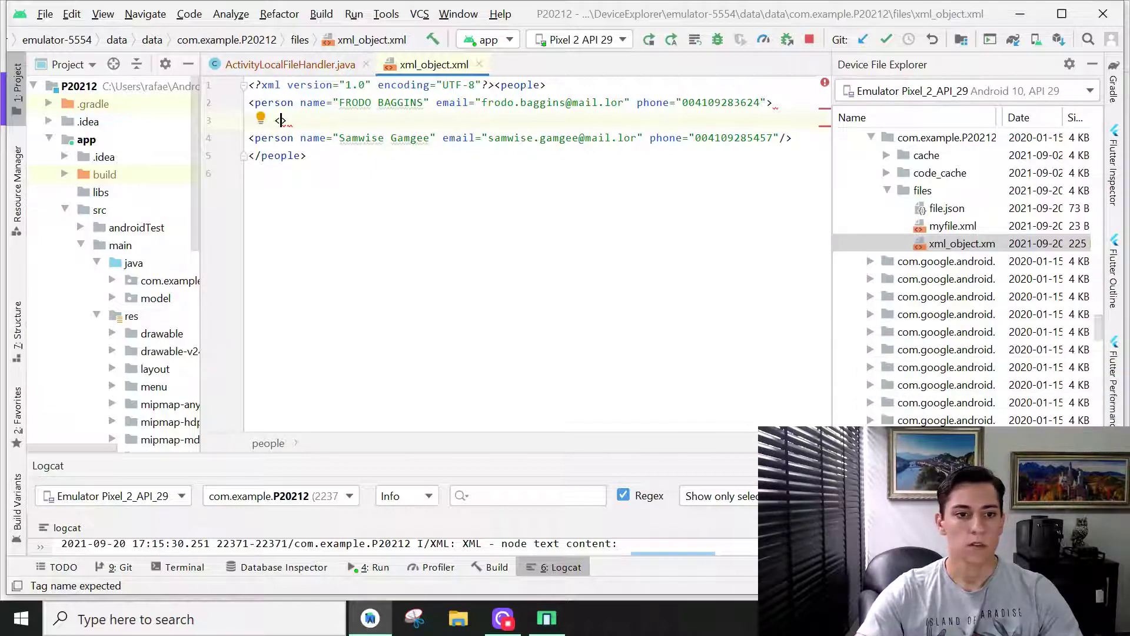
{"action": "type", "text": "/person>"}
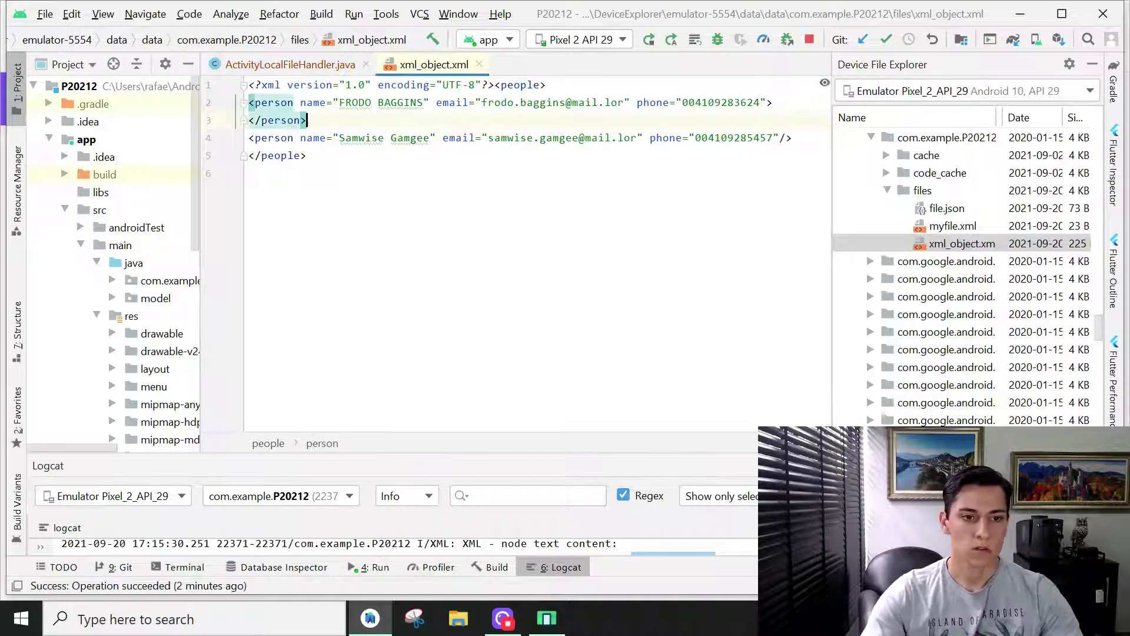
{"action": "left_click", "coordinate": [781, 103]}
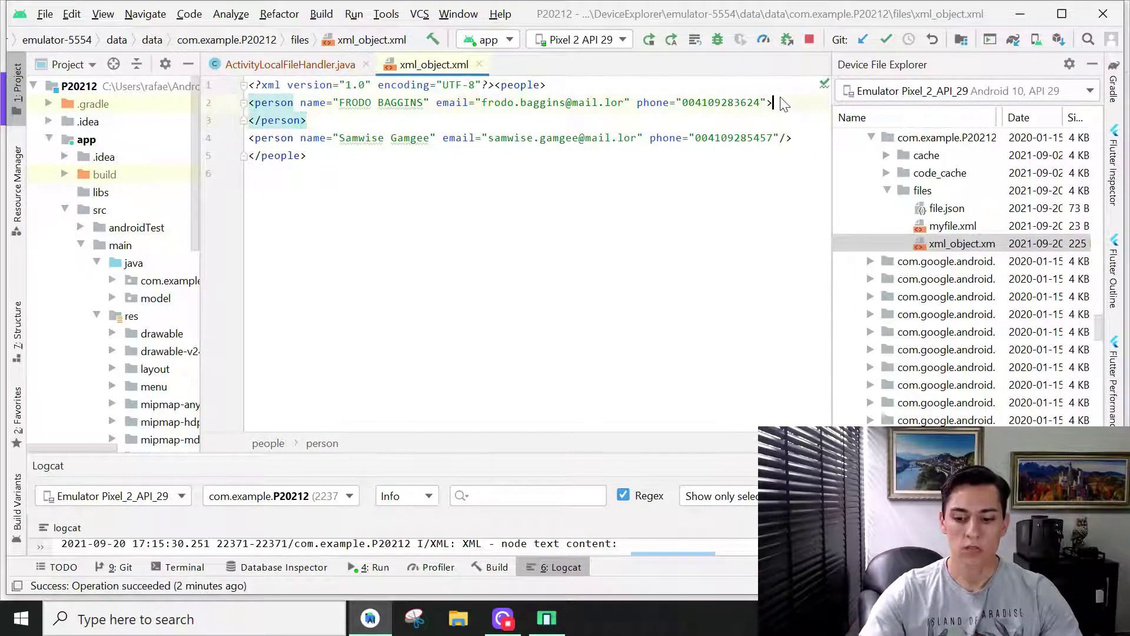
{"action": "key", "text": "Return"}
{"action": "type", "text": "some te"}
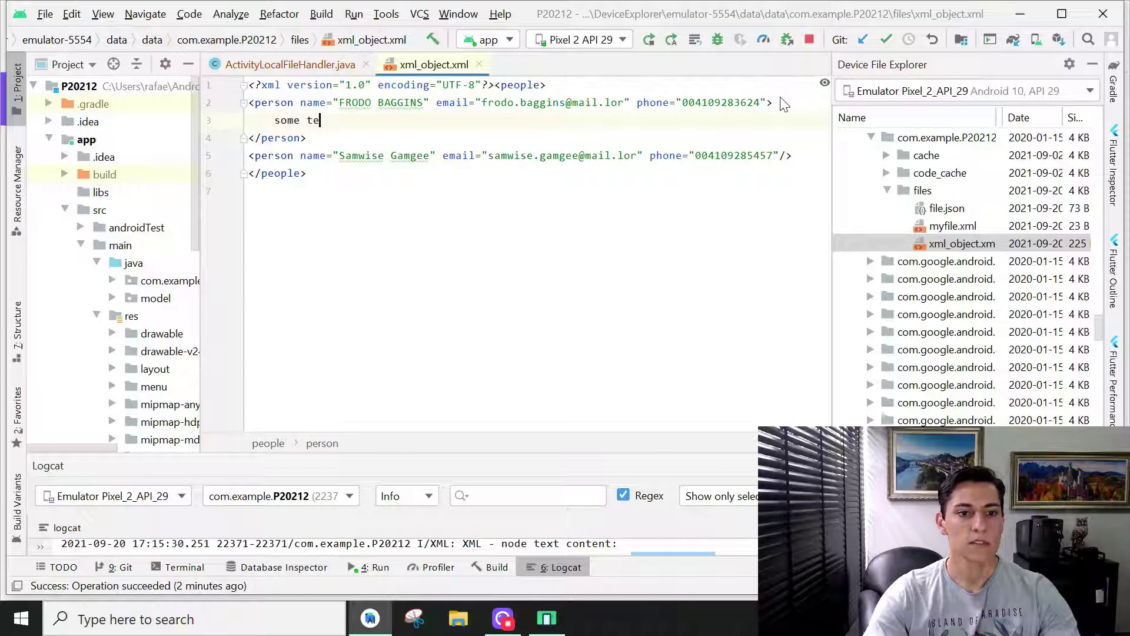
{"action": "type", "text": "xt..."}
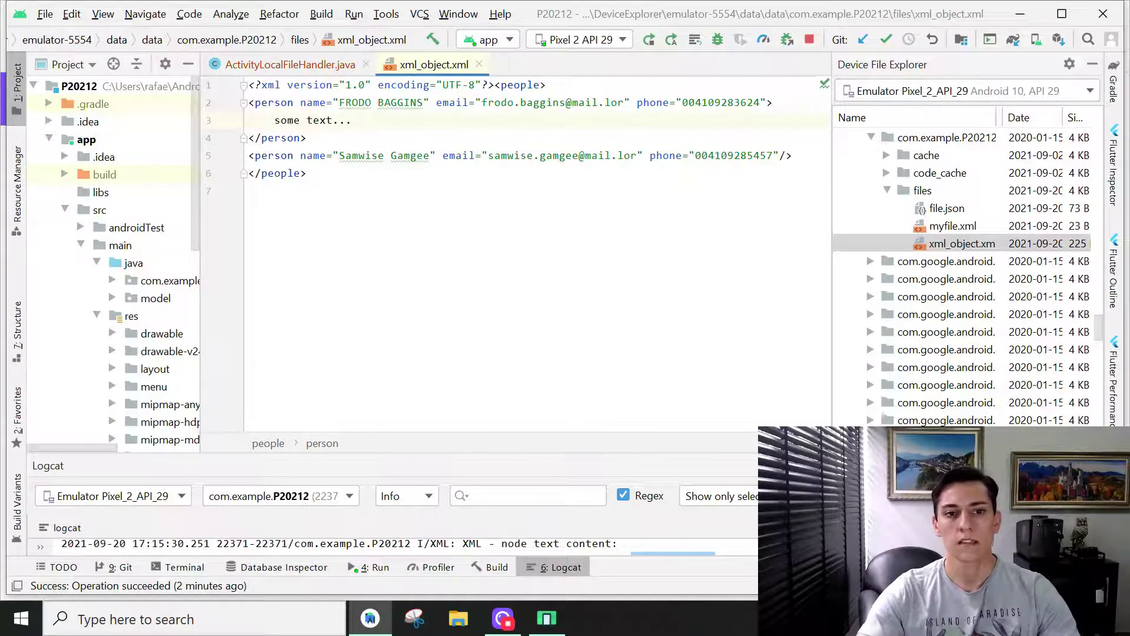
{"action": "key", "text": "shift+Left"}
{"action": "key", "text": "shift+Left"}
{"action": "key", "text": "shift+Left"}
{"action": "key", "text": "shift+Left"}
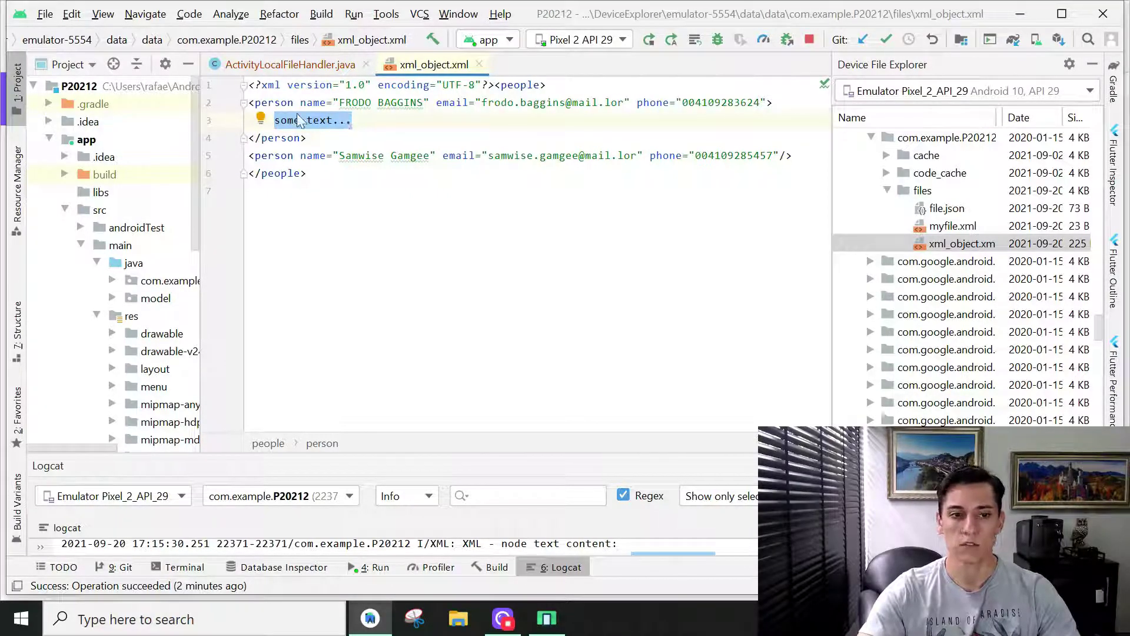
{"action": "left_click", "coordinate": [274, 120]}
{"action": "left_click_drag", "start_coordinate": [351, 120], "coordinate": [275, 120]}
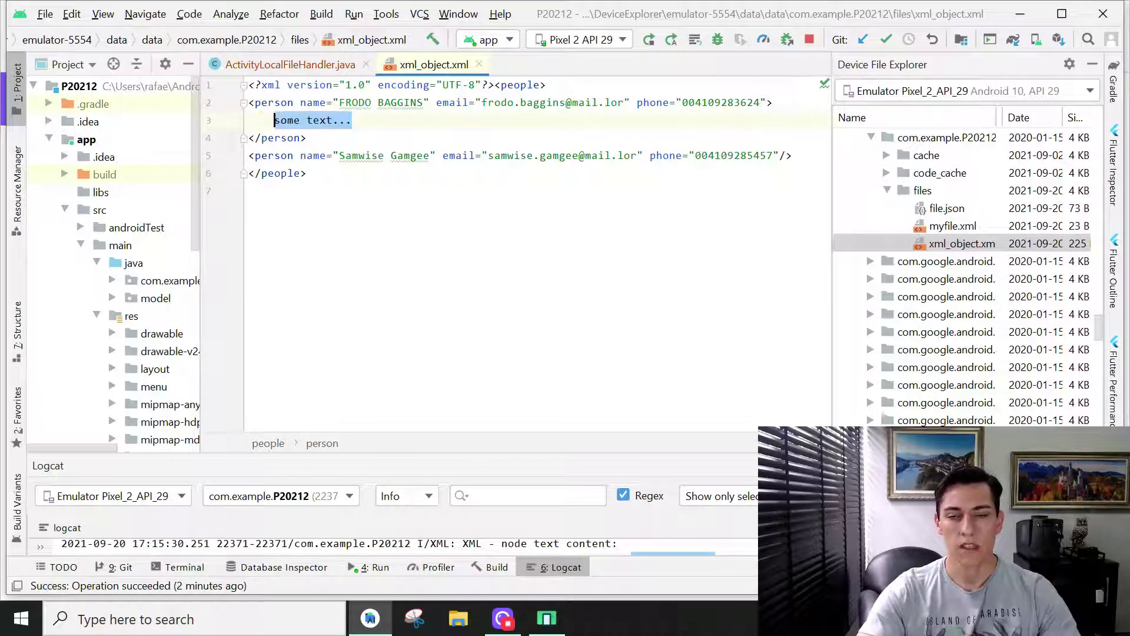
{"action": "left_click", "coordinate": [337, 65]}
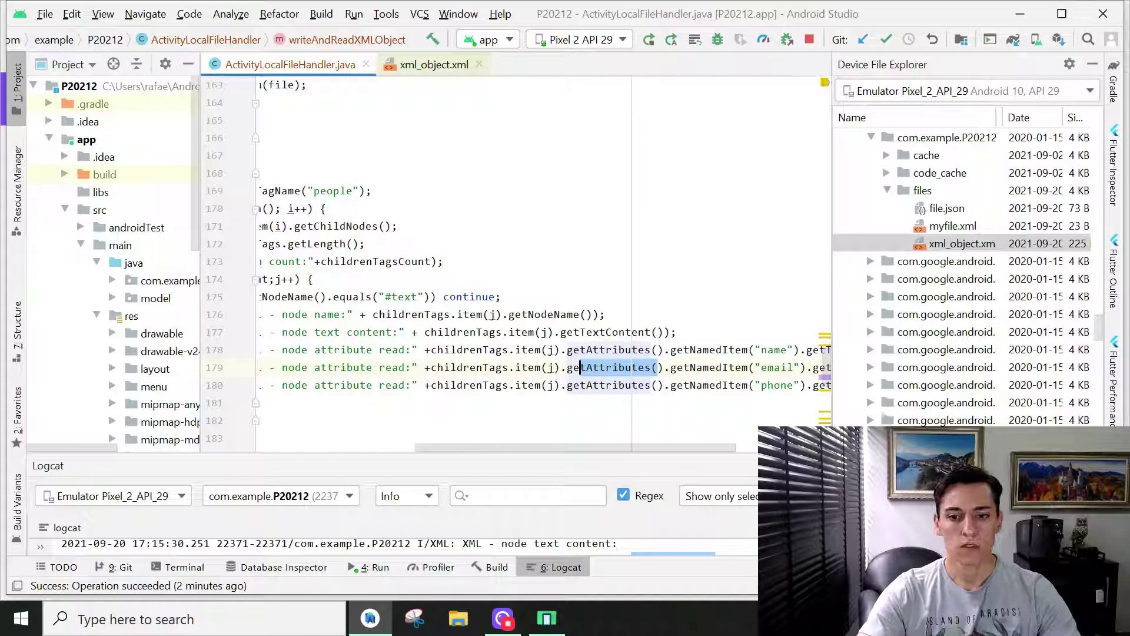
{"action": "left_click_drag", "start_coordinate": [492, 454], "coordinate": [375, 450]}
Step: Copy the #text check on line 175, then inspect the FRODO BAGGINS person tag in xml_object.xml
{"action": "double_click", "coordinate": [604, 296]}
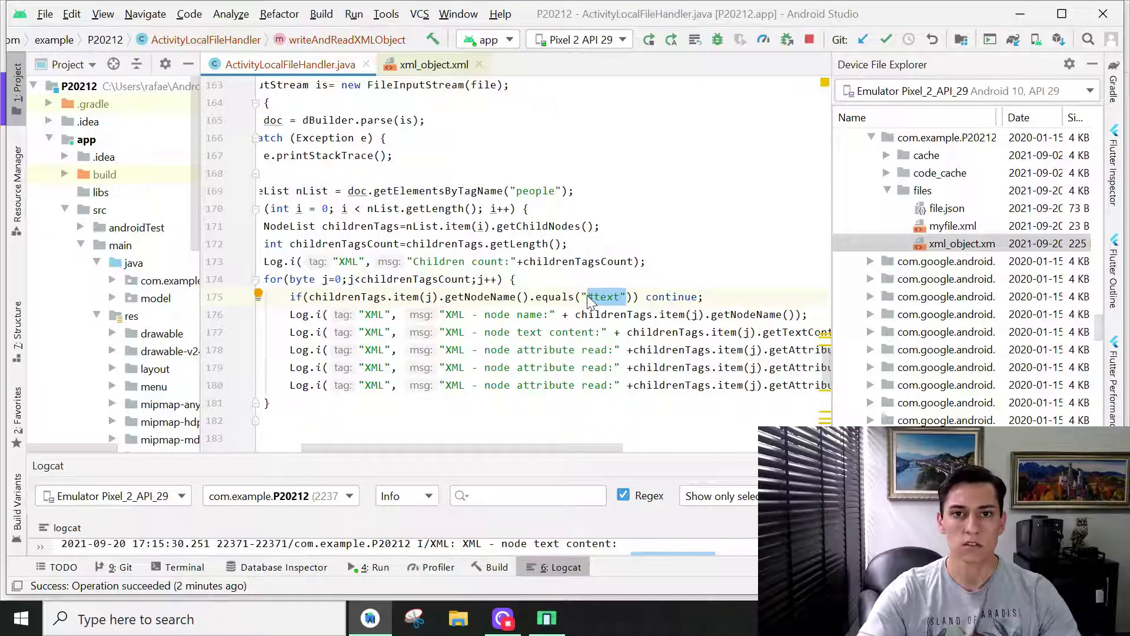
{"action": "key", "text": "ctrl+c"}
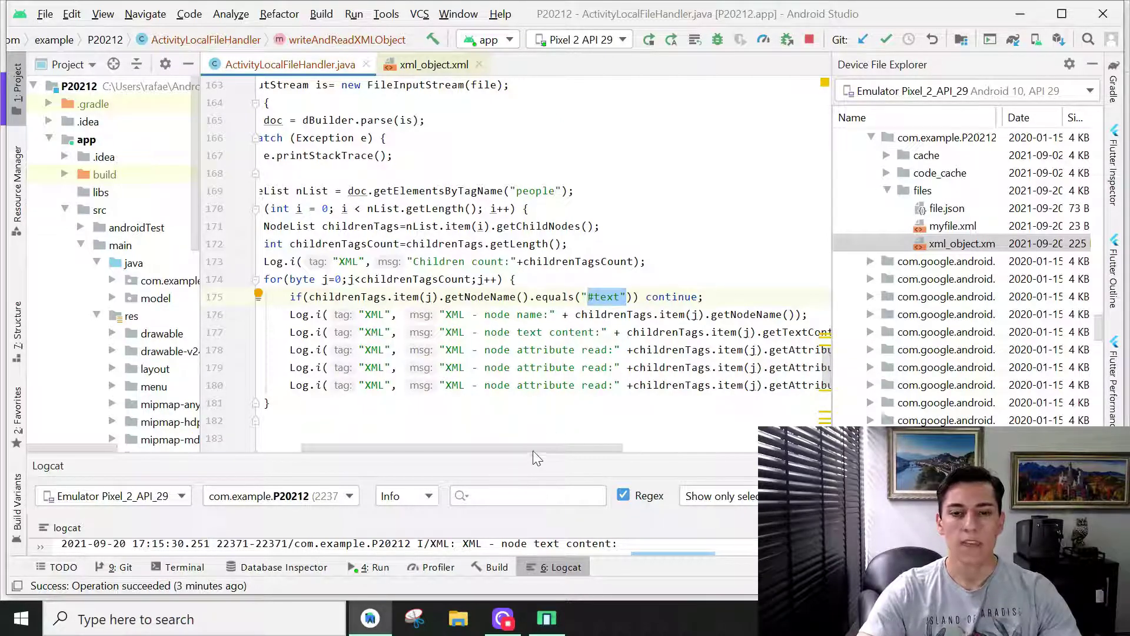
{"action": "left_click_drag", "start_coordinate": [536, 447], "coordinate": [697, 446]}
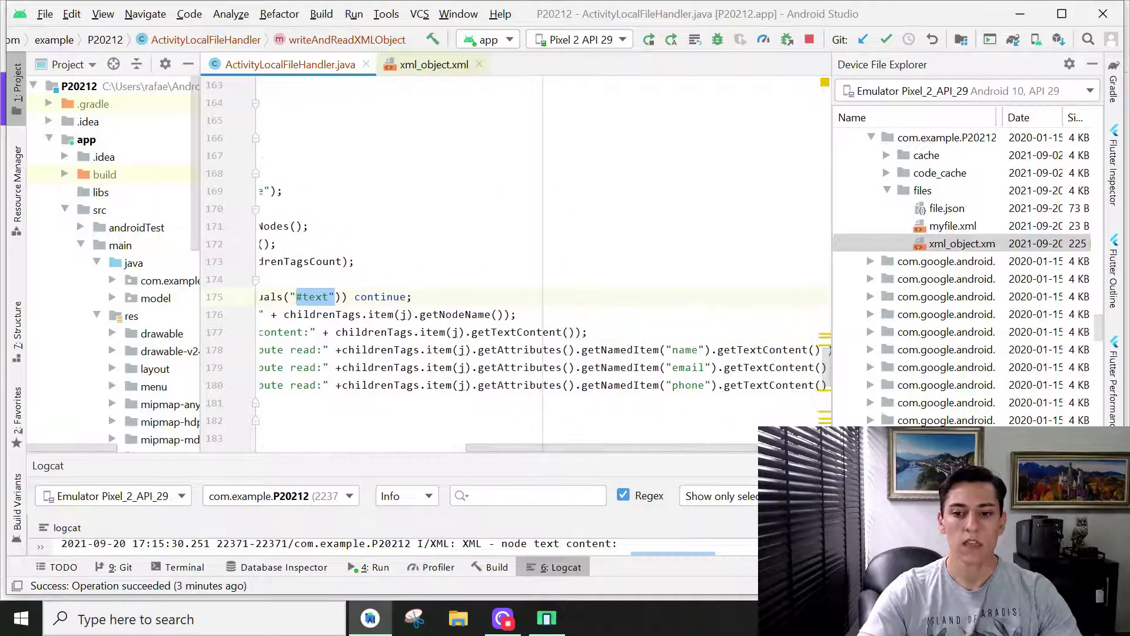
{"action": "left_click", "coordinate": [698, 349]}
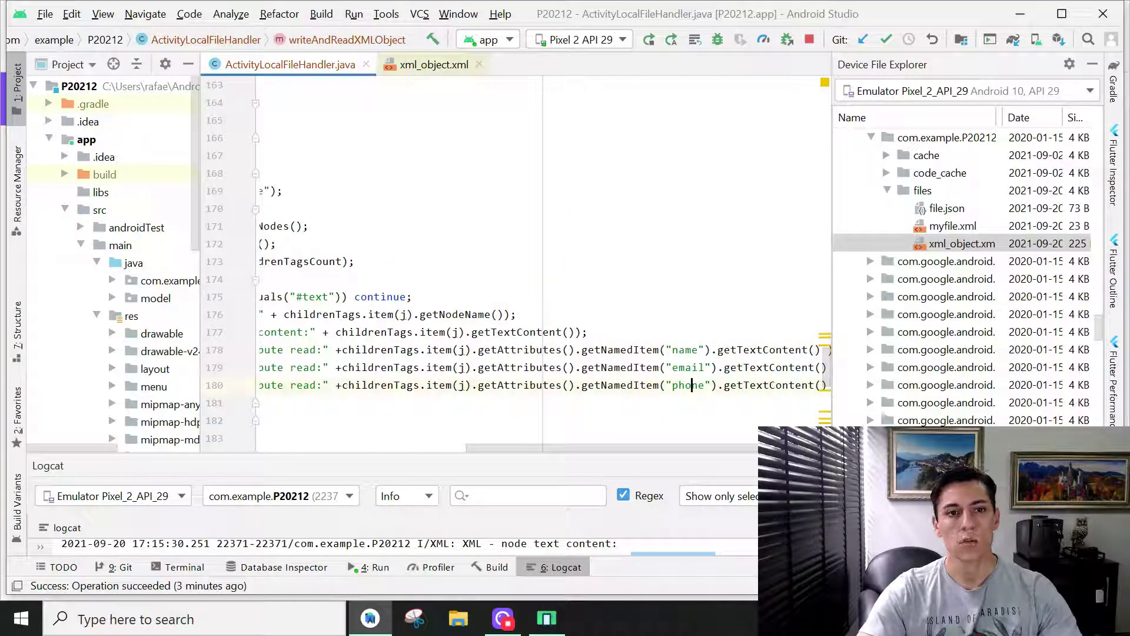
{"action": "left_click", "coordinate": [436, 66]}
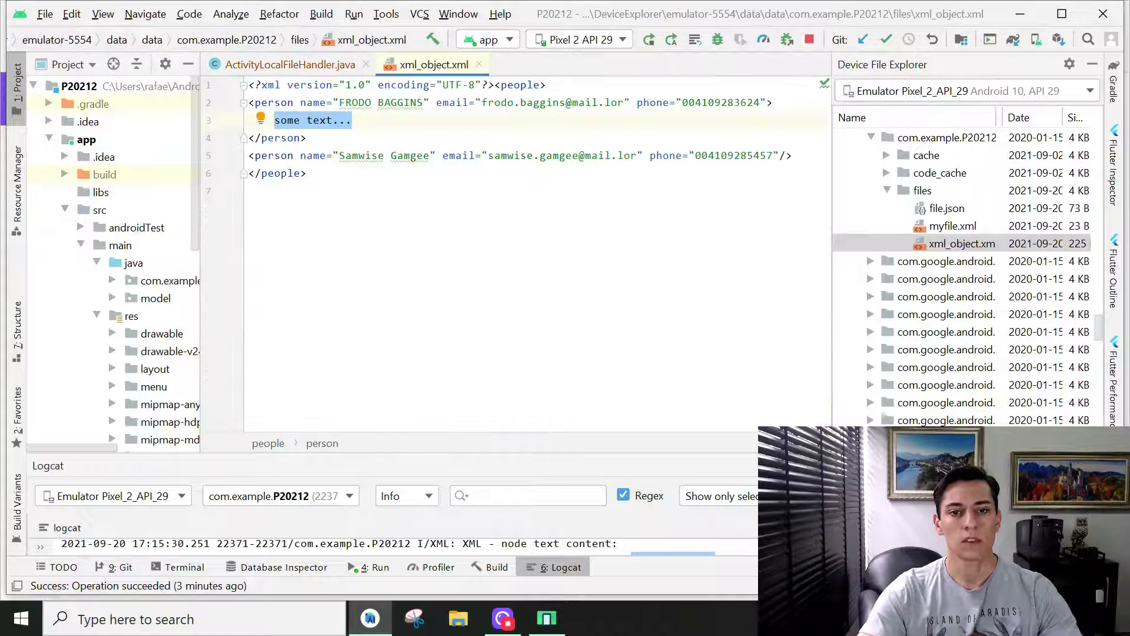
{"action": "left_click", "coordinate": [765, 103]}
{"action": "left_click_drag", "start_coordinate": [782, 102], "coordinate": [235, 117]}
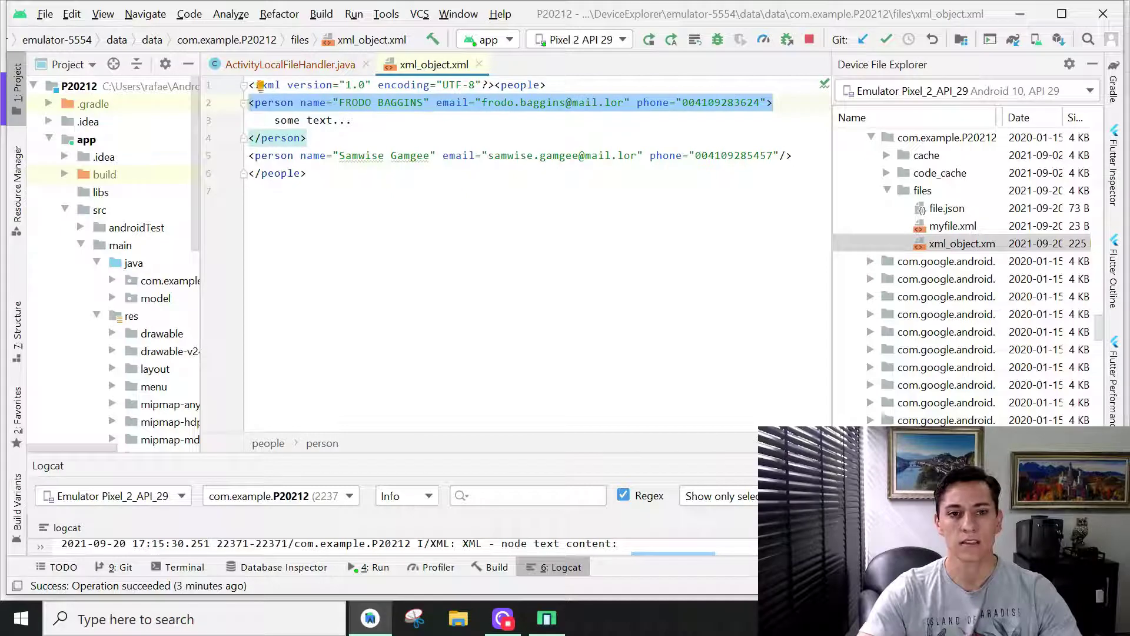
Step: Close the outdated xml_object.xml, reopen it from the emulator, and select all its lines
{"action": "left_click", "coordinate": [478, 65]}
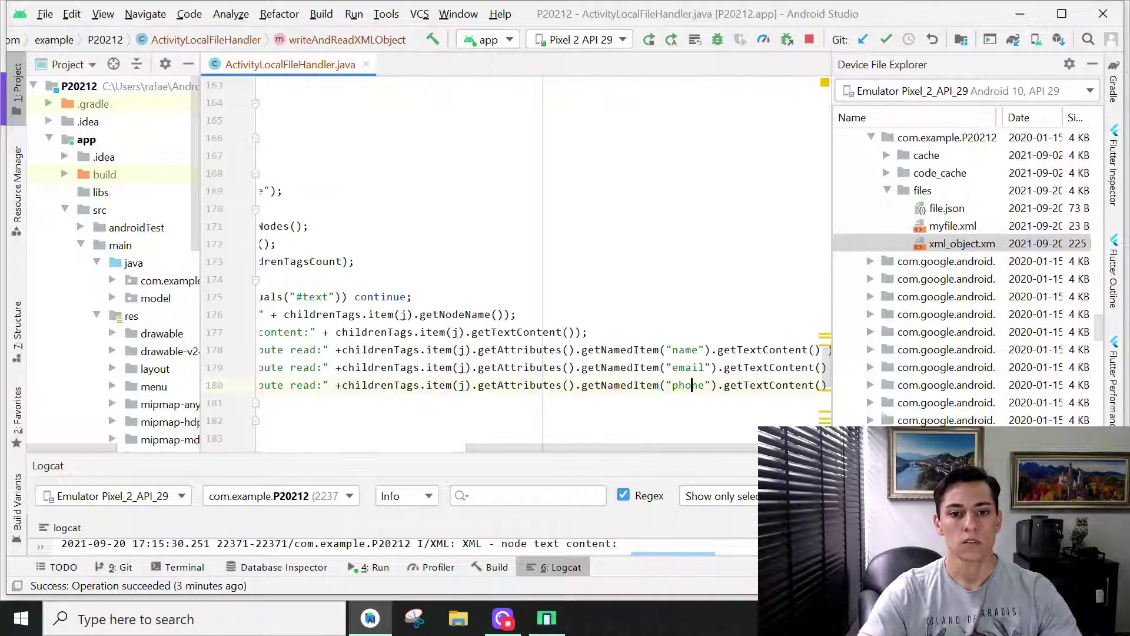
{"action": "left_click_drag", "start_coordinate": [573, 446], "coordinate": [518, 445]}
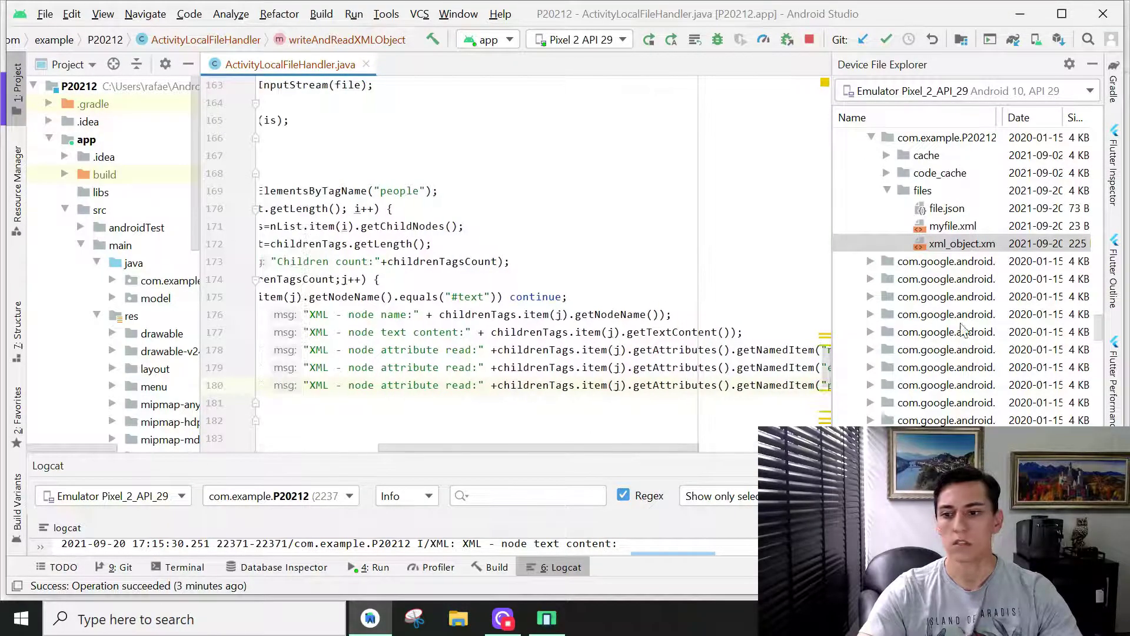
{"action": "left_click", "coordinate": [951, 249]}
{"action": "double_click", "coordinate": [949, 247]}
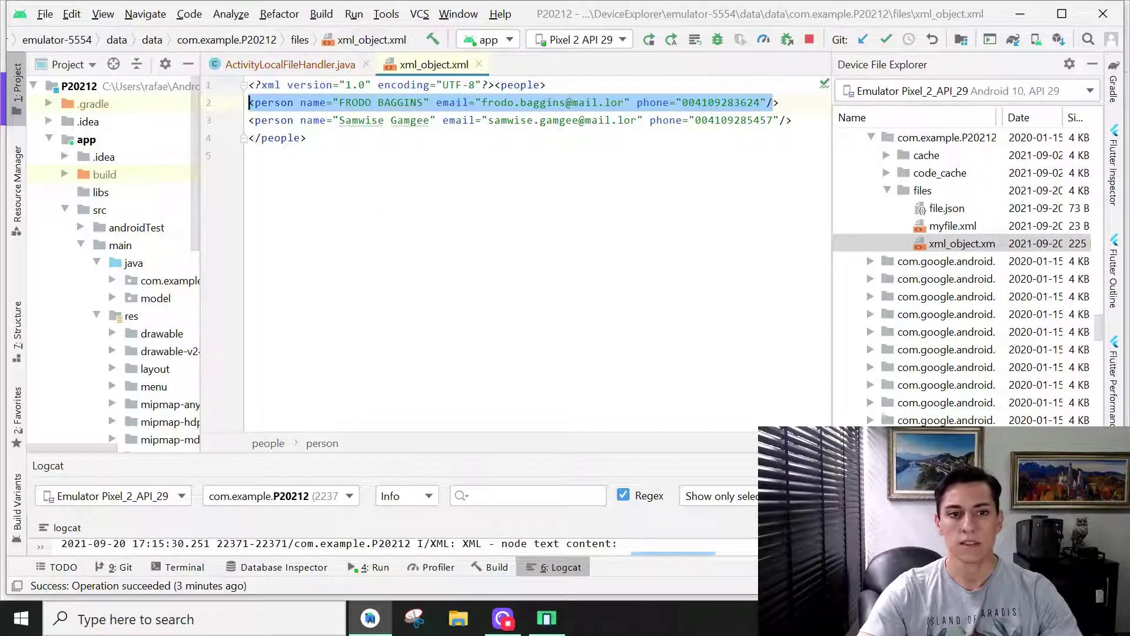
{"action": "left_click_drag", "start_coordinate": [249, 155], "coordinate": [239, 91]}
Step: Return to the Java handler code and run the app on the Pixel 2 emulator
{"action": "left_click", "coordinate": [311, 59]}
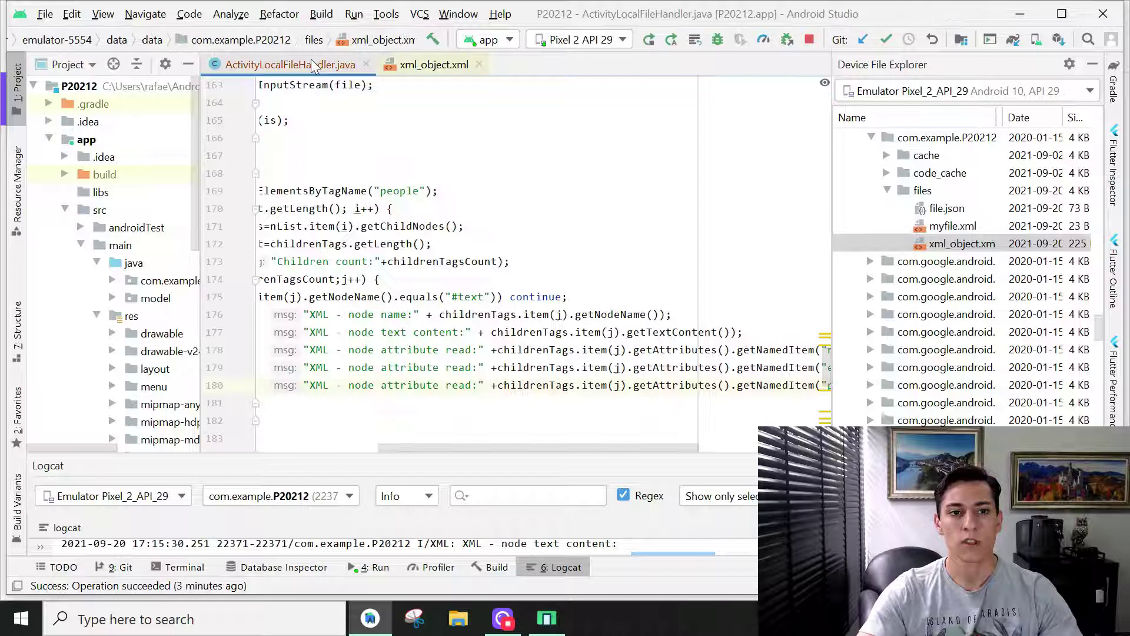
{"action": "scroll", "coordinate": [512, 264], "scroll_direction": "down", "scroll_amount": 2}
{"action": "mouse_move", "coordinate": [650, 448]}
{"action": "left_mouse_down"}
{"action": "mouse_move", "coordinate": [603, 448]}
{"action": "mouse_move", "coordinate": [698, 449]}
{"action": "left_mouse_up"}
{"action": "mouse_move", "coordinate": [736, 279]}
{"action": "left_mouse_down"}
{"action": "mouse_move", "coordinate": [412, 243]}
{"action": "mouse_move", "coordinate": [258, 209]}
{"action": "left_mouse_up"}
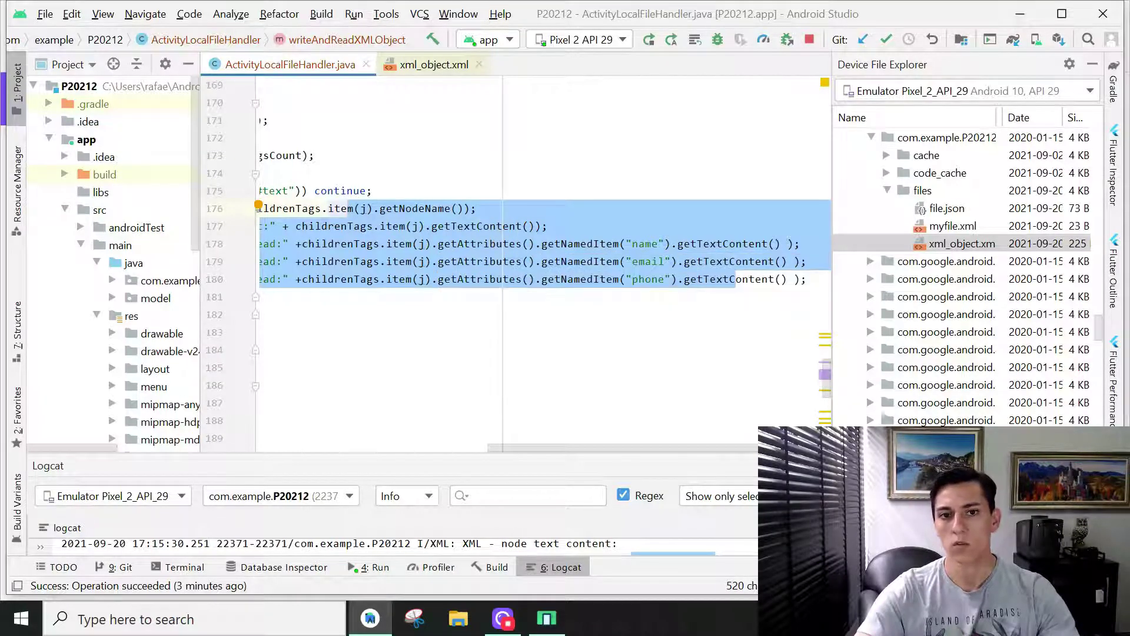
{"action": "left_click", "coordinate": [649, 39]}
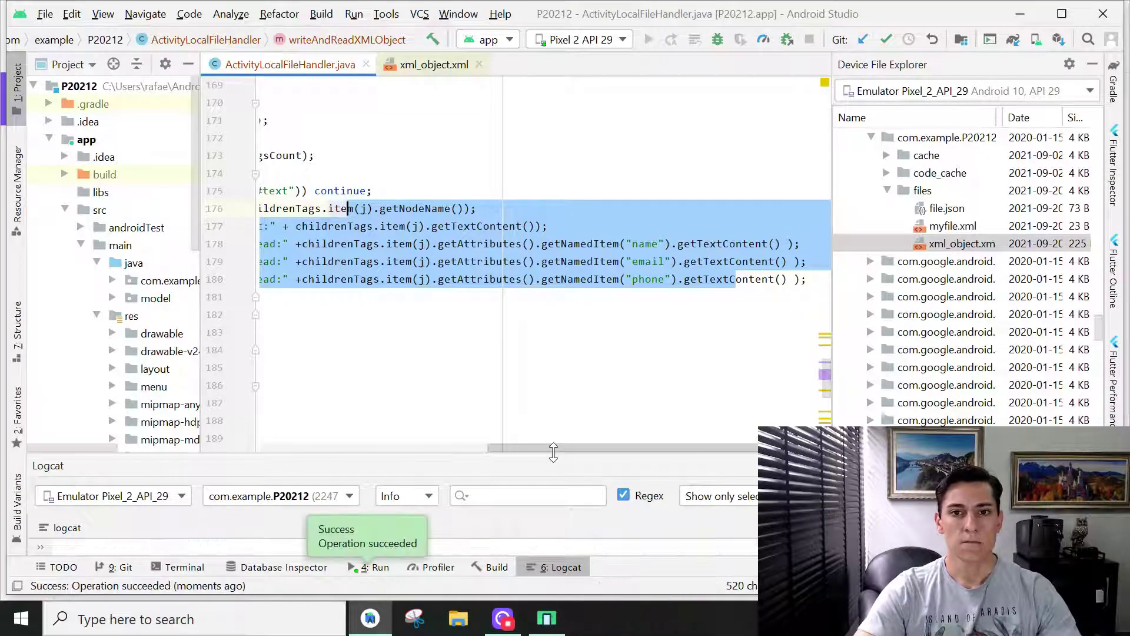
Step: Enlarge Logcat and highlight both person node names and the empty text-content entry
{"action": "left_click_drag", "start_coordinate": [553, 452], "coordinate": [555, 157]}
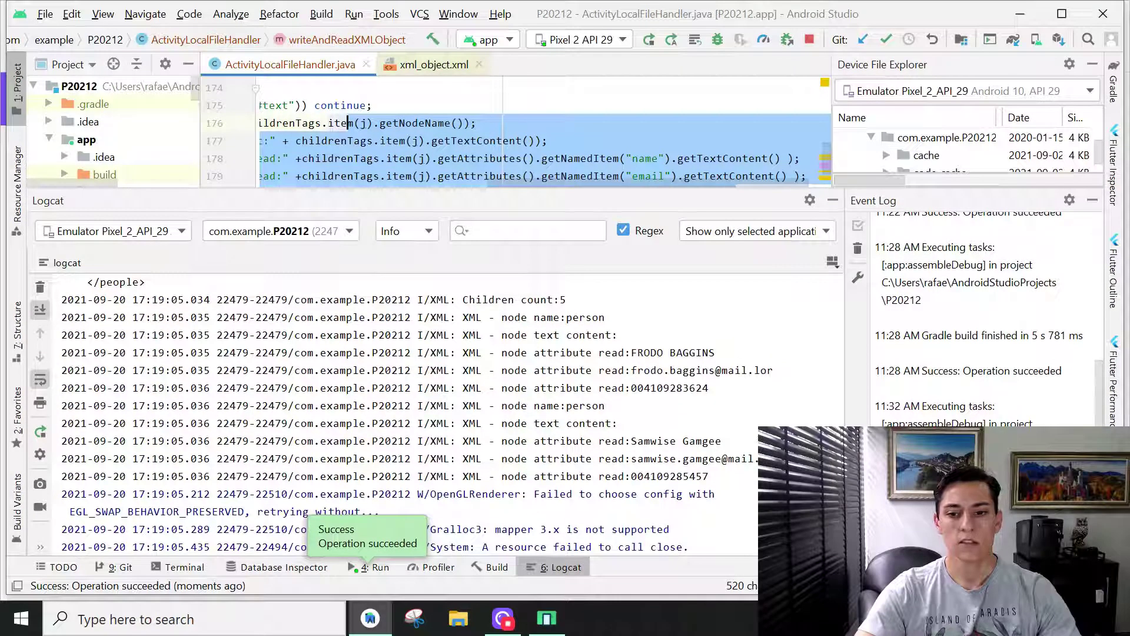
{"action": "left_click_drag", "start_coordinate": [623, 202], "coordinate": [623, 229]}
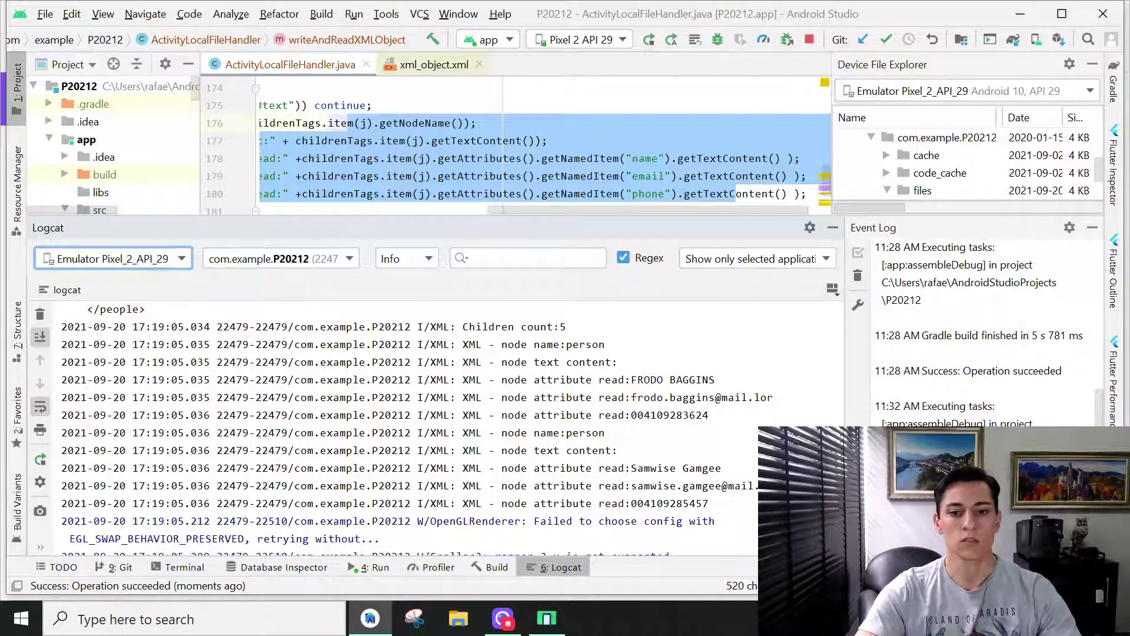
{"action": "left_click_drag", "start_coordinate": [604, 344], "coordinate": [573, 345]}
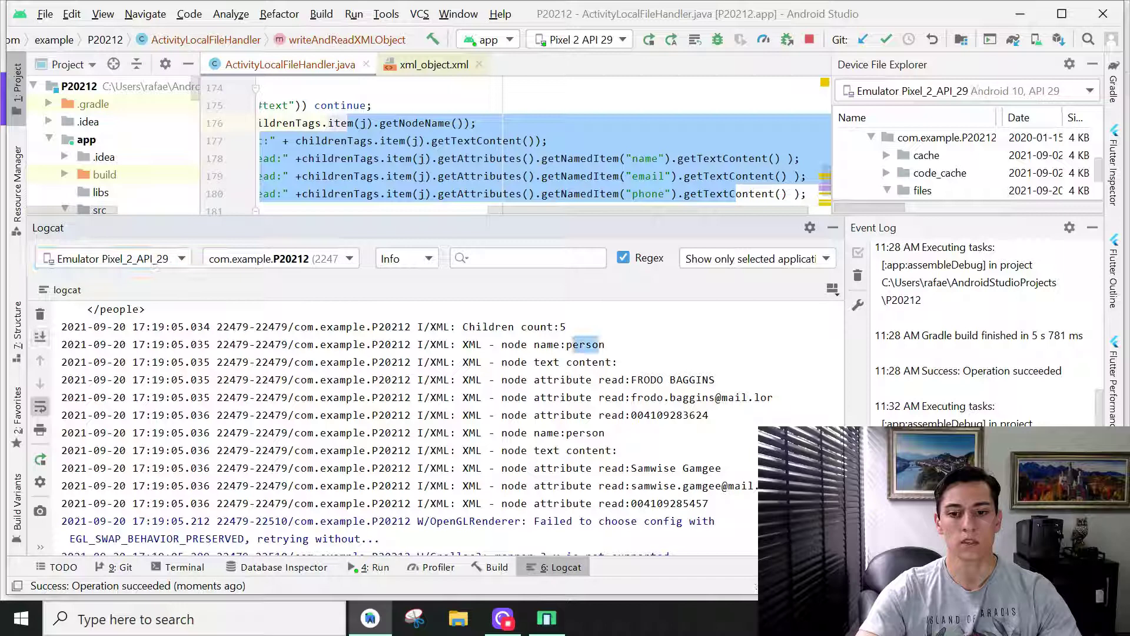
{"action": "left_click_drag", "start_coordinate": [604, 433], "coordinate": [559, 433]}
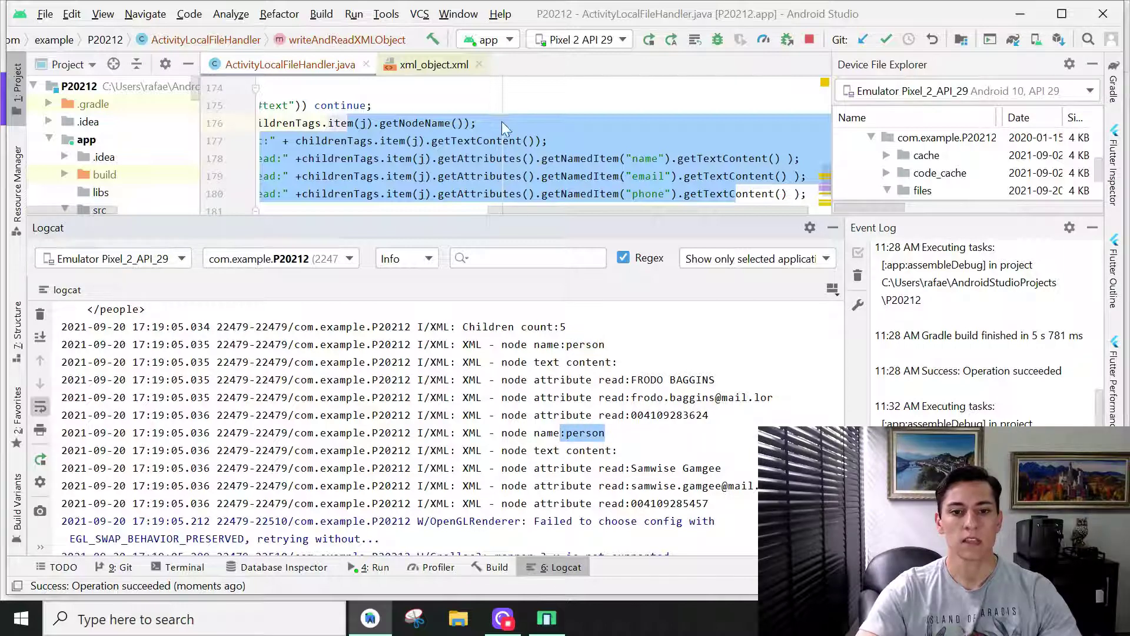
{"action": "left_click", "coordinate": [619, 363]}
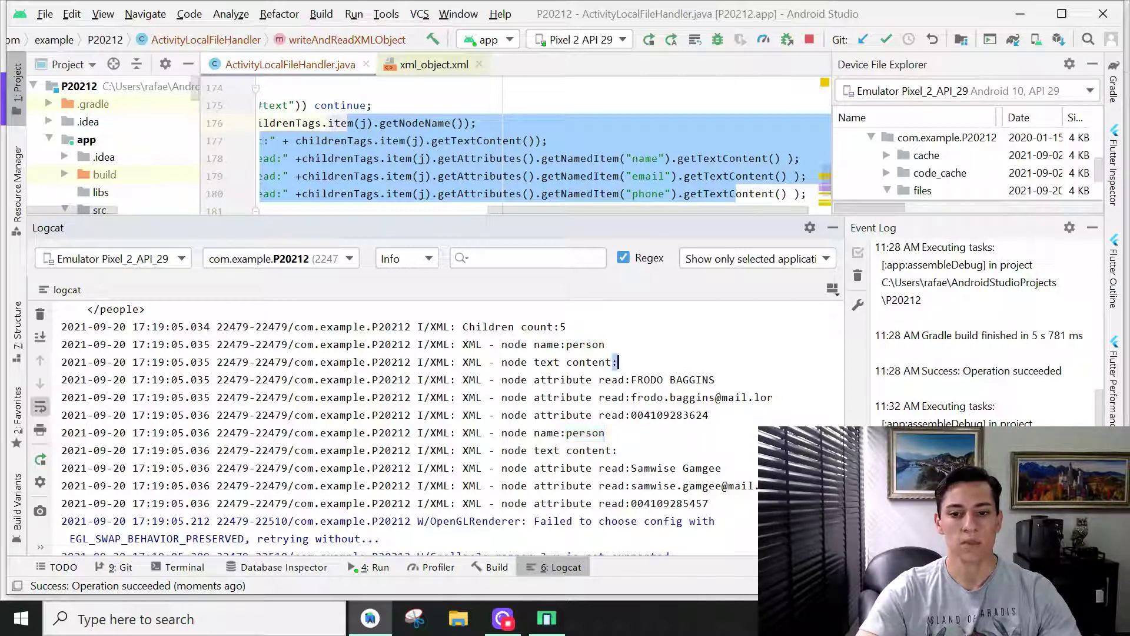
Step: Compare with xml_object.xml and highlight FRODO BAGGINS and Frodo's three attribute values in the log
{"action": "left_click", "coordinate": [432, 64]}
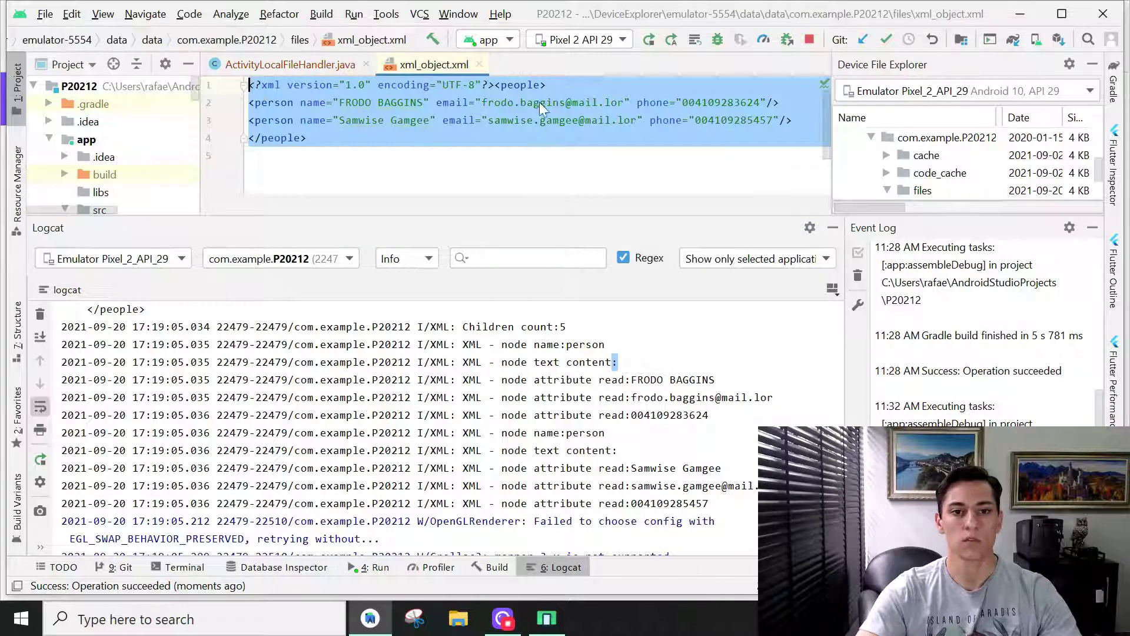
{"action": "left_click", "coordinate": [671, 103]}
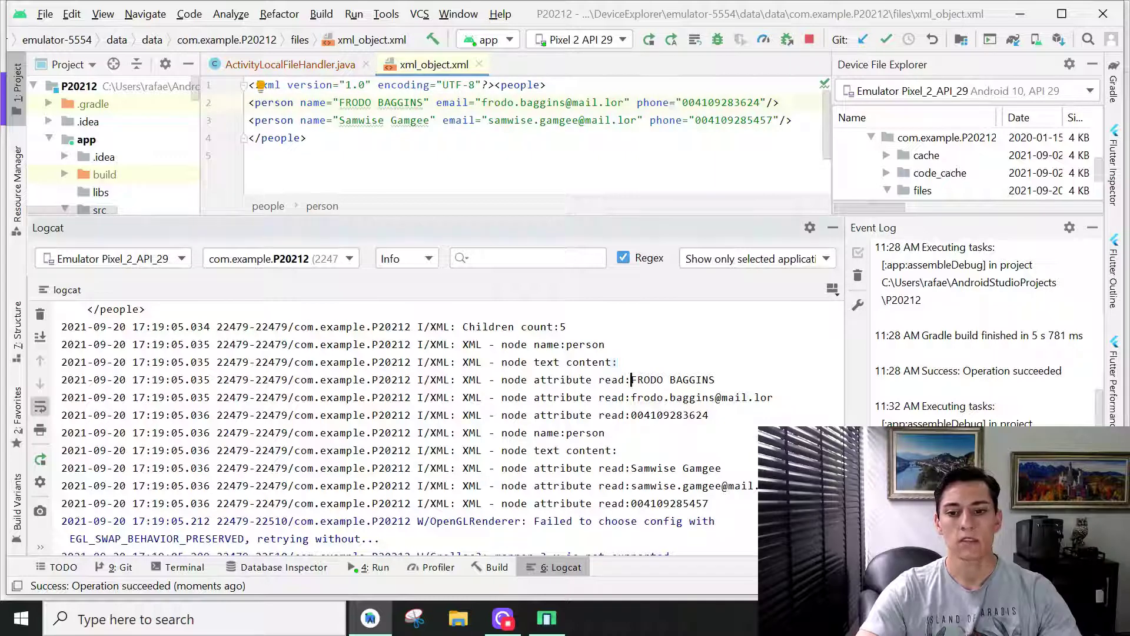
{"action": "left_click_drag", "start_coordinate": [630, 379], "coordinate": [704, 379]}
{"action": "key", "text": "ctrl+Tab"}
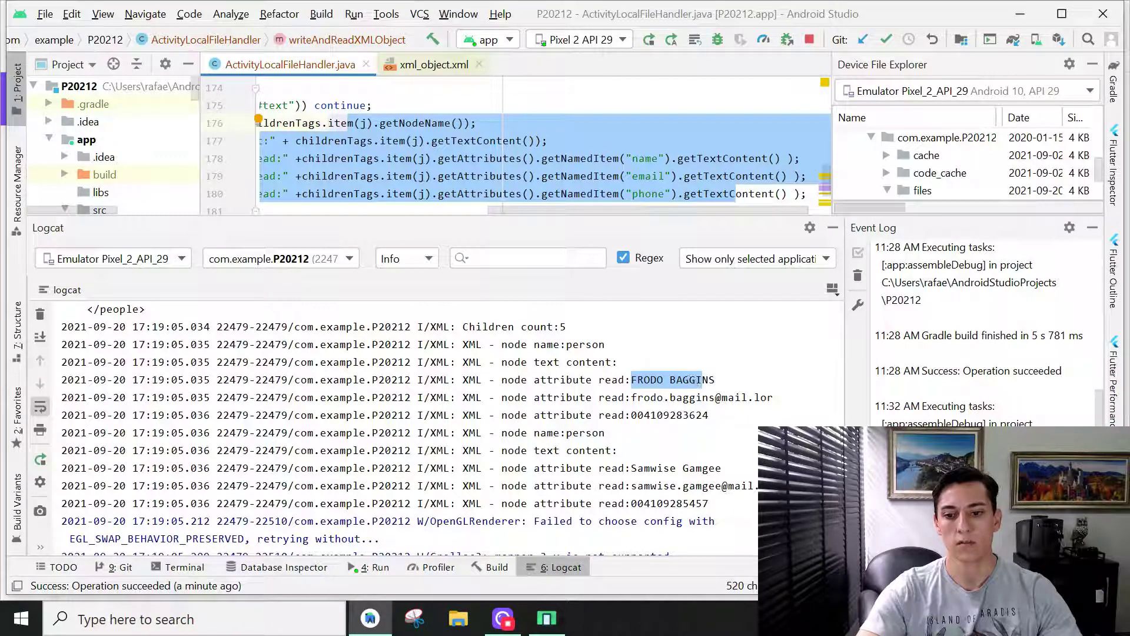
{"action": "left_click_drag", "start_coordinate": [708, 415], "coordinate": [626, 380]}
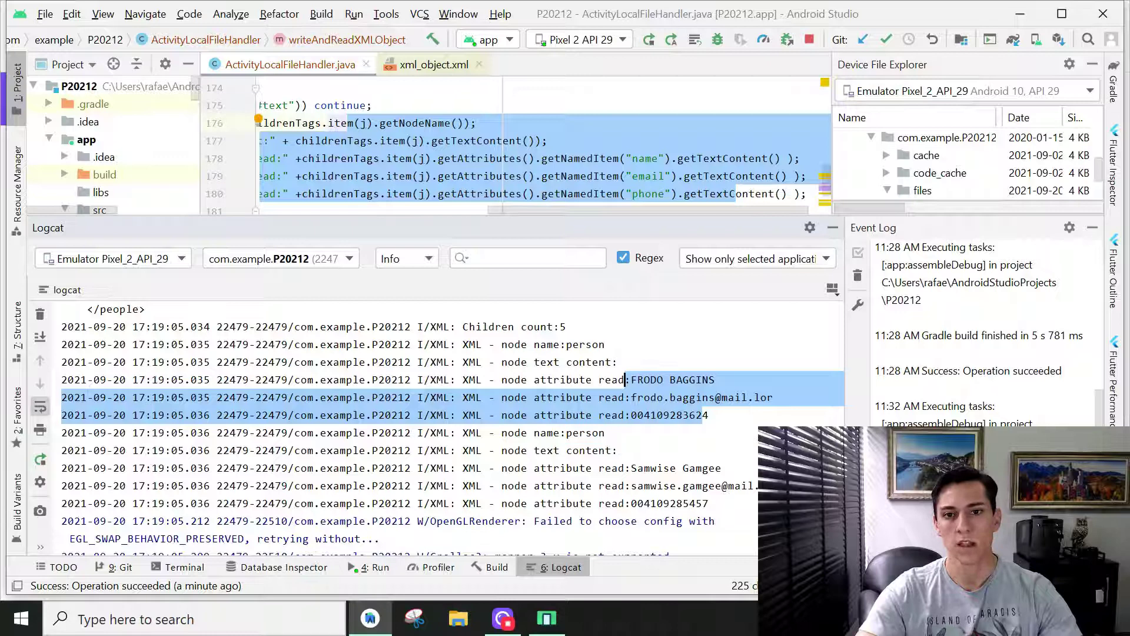
{"action": "key", "text": "ctrl+shift+Down"}
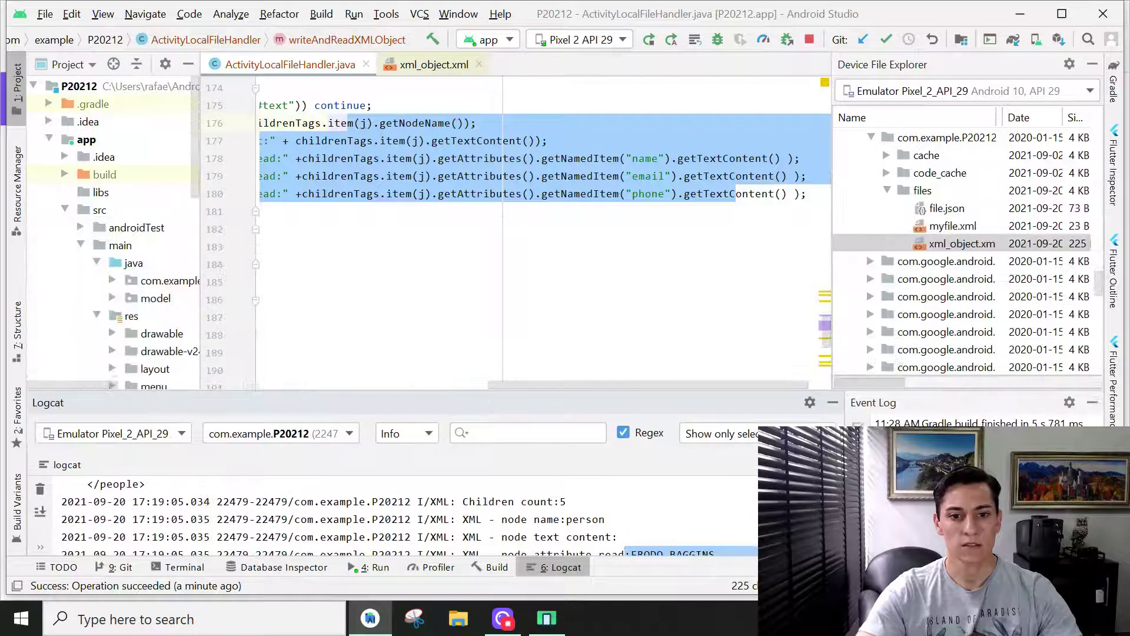
{"action": "left_click_drag", "start_coordinate": [517, 383], "coordinate": [428, 381]}
{"action": "scroll", "coordinate": [427, 371], "scroll_direction": "up", "scroll_amount": 3}
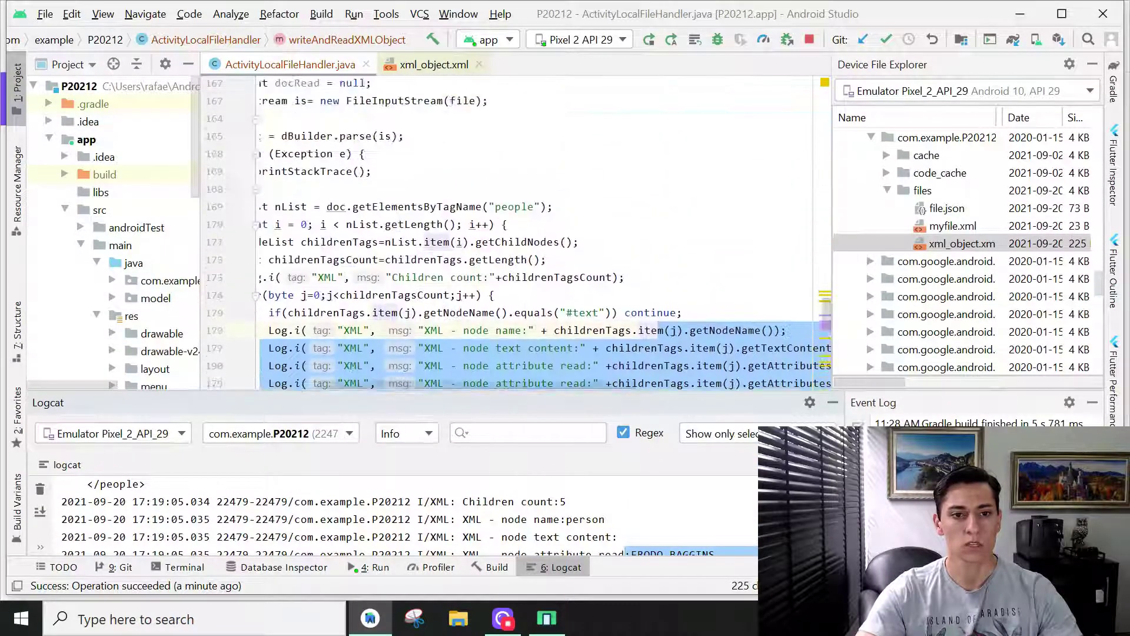
{"action": "scroll", "coordinate": [518, 233], "scroll_direction": "up", "scroll_amount": 6}
{"action": "scroll", "coordinate": [518, 233], "scroll_direction": "up", "scroll_amount": 3}
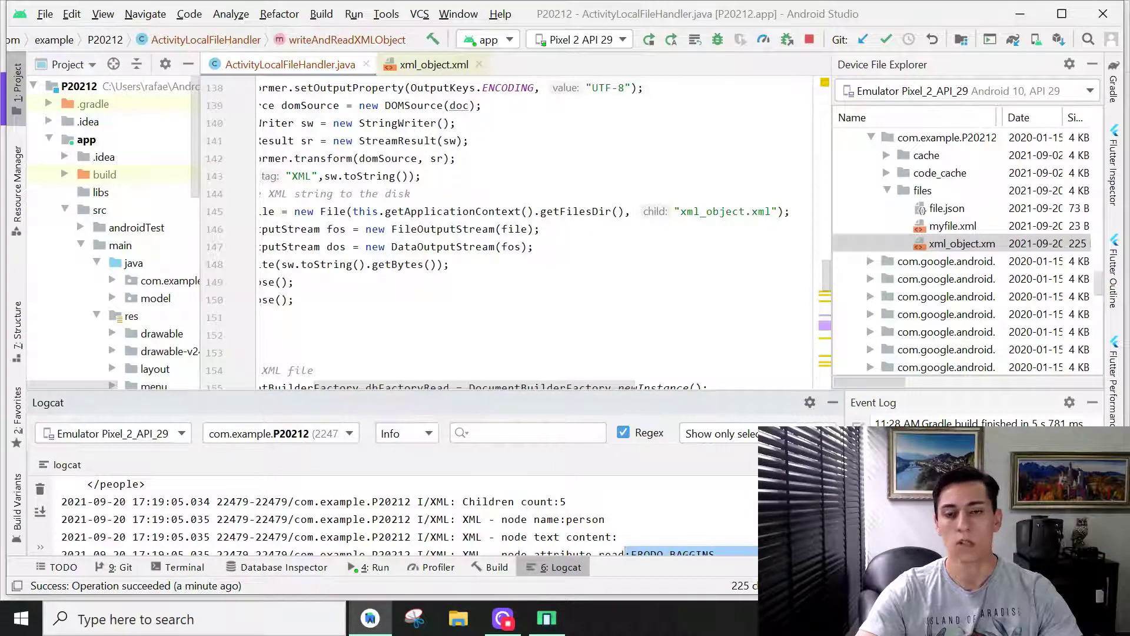
{"action": "left_click_drag", "start_coordinate": [397, 264], "coordinate": [266, 229]}
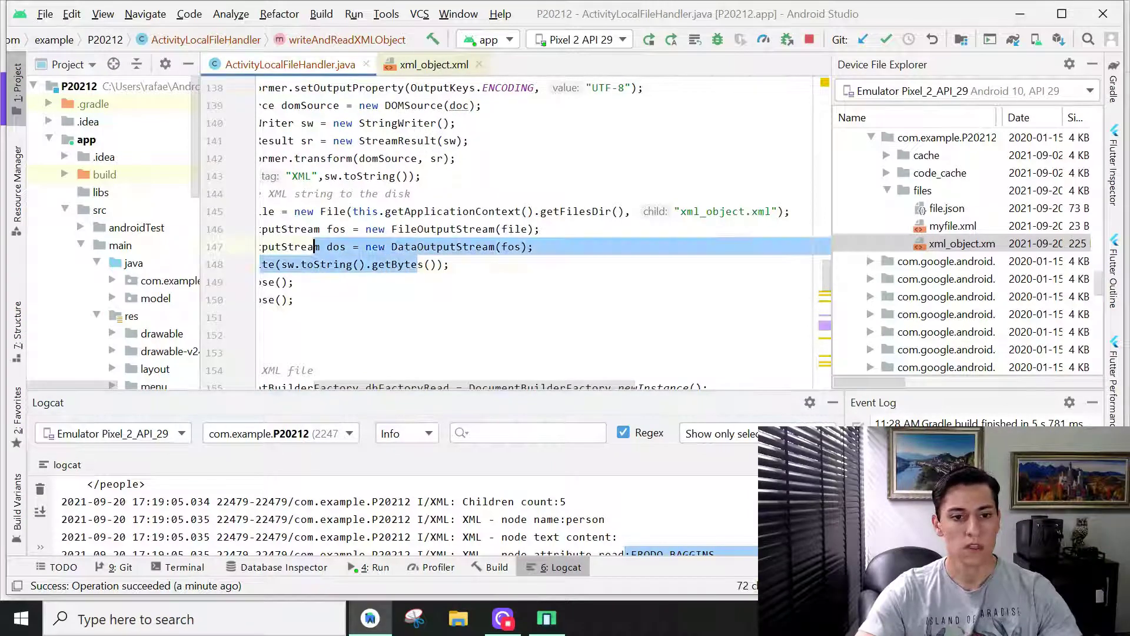